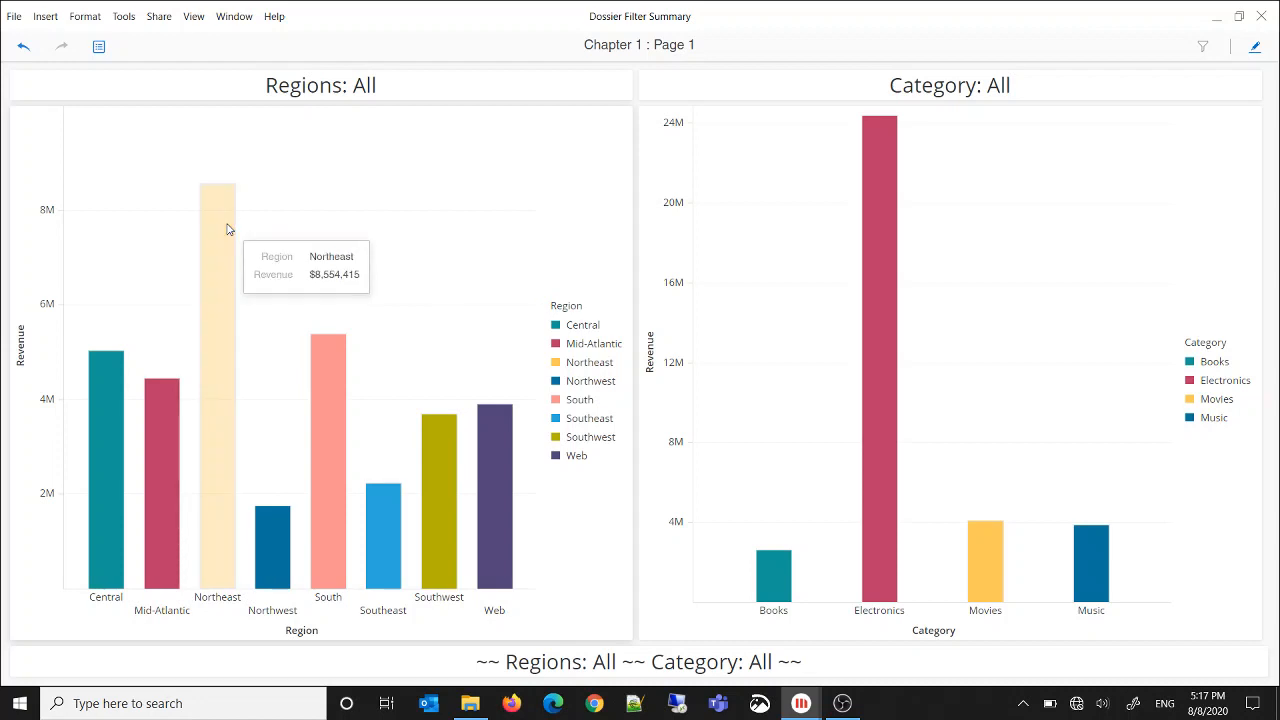
Try the finished dossier's chart selections with Northeast, Electronics, and Movies with Music, clearing the category selection at the end
{"action": "left_click", "coordinate": [227, 229]}
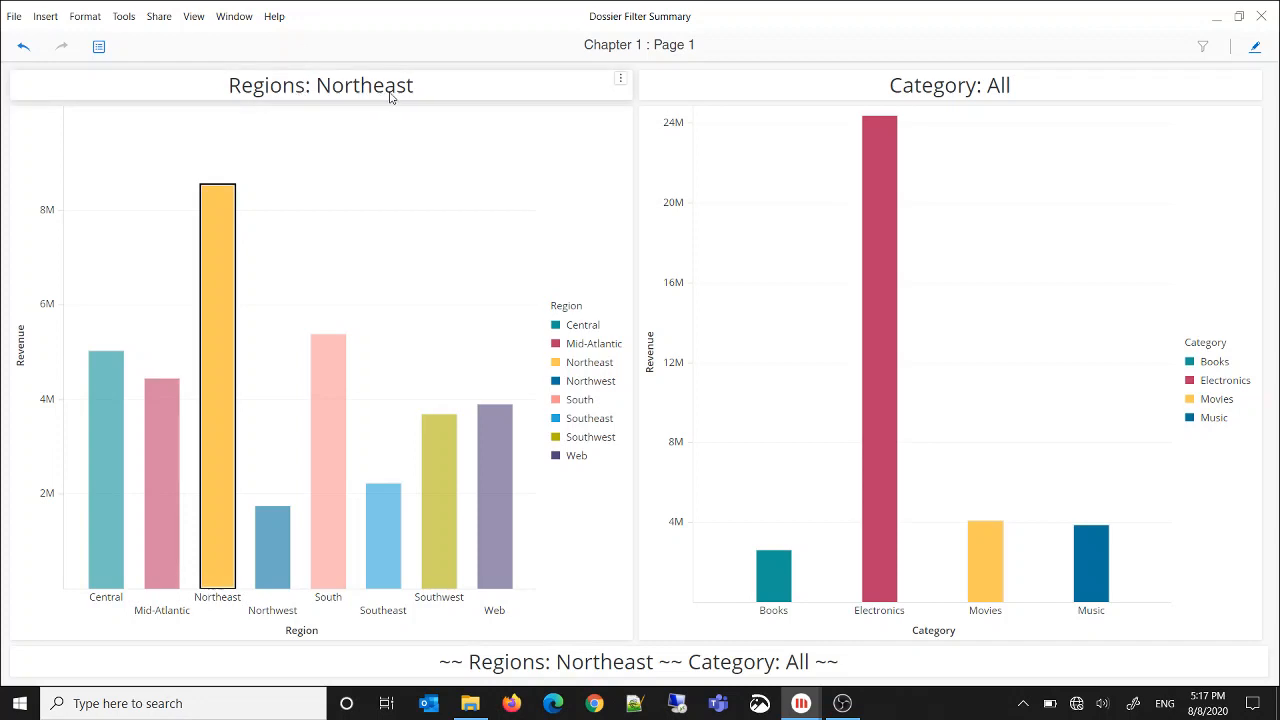
{"action": "left_click", "coordinate": [886, 286]}
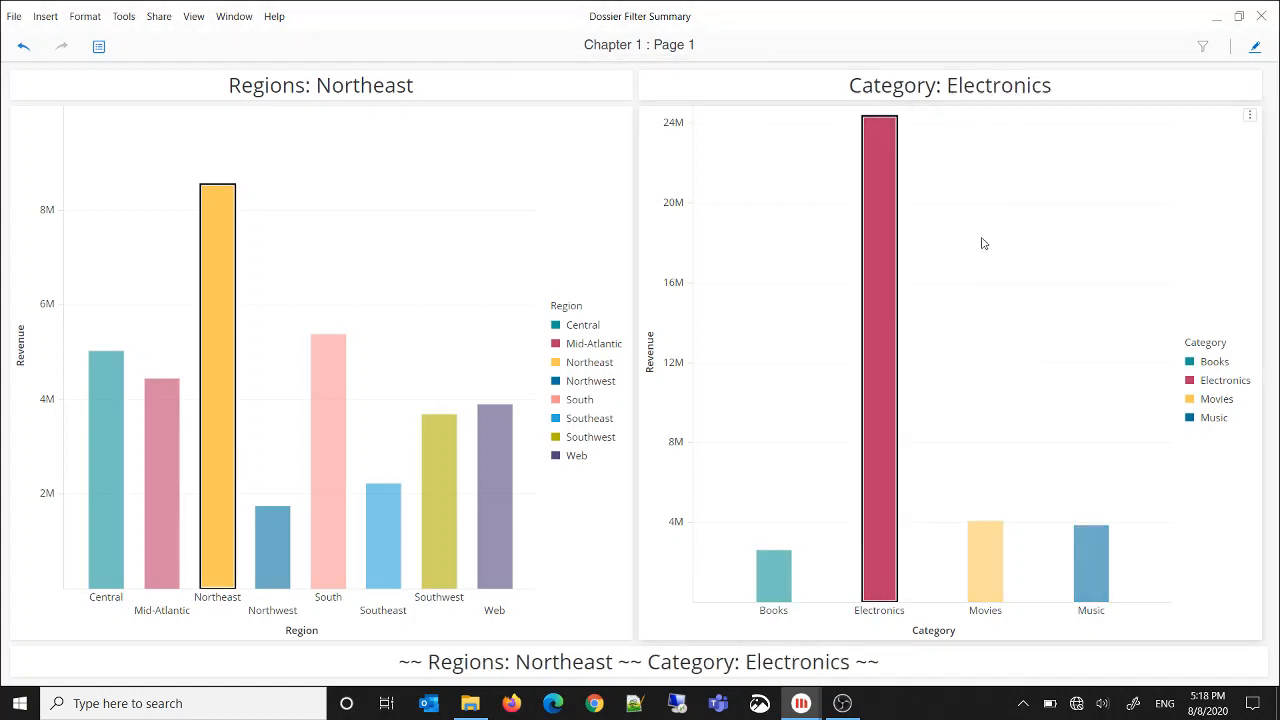
{"action": "left_click_drag", "start_coordinate": [942, 479], "coordinate": [1132, 571]}
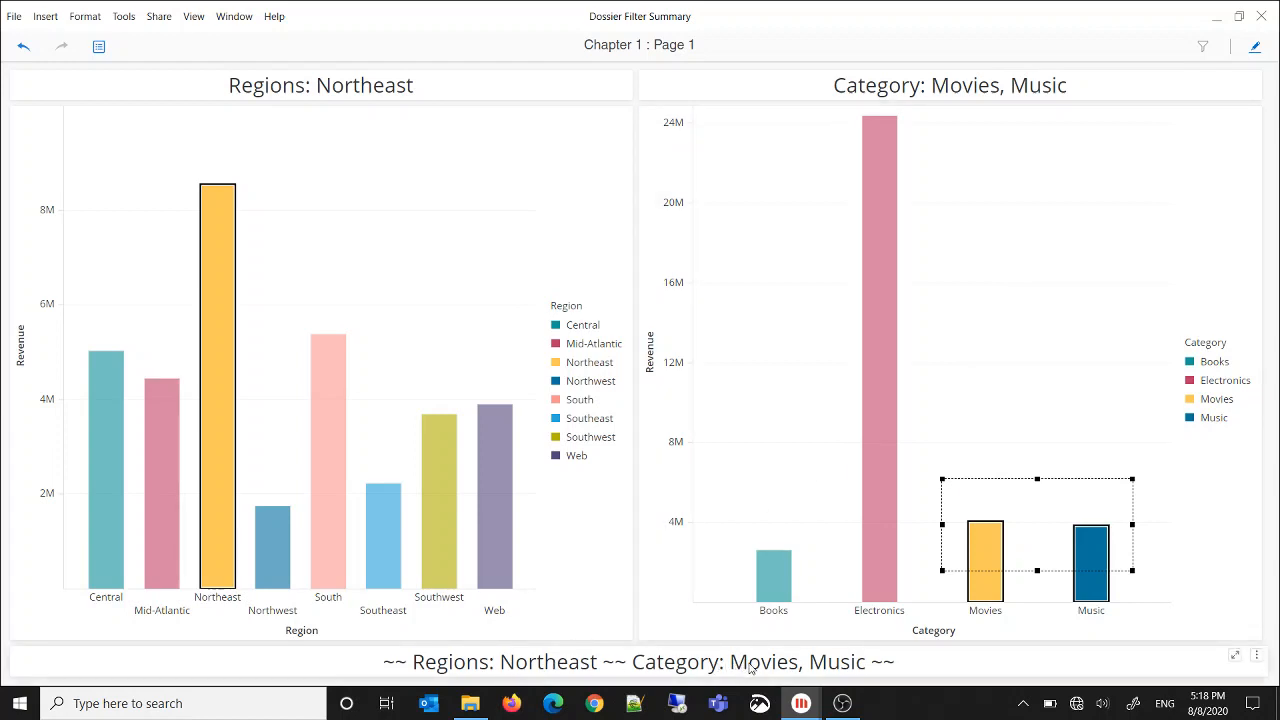
{"action": "left_click", "coordinate": [770, 414]}
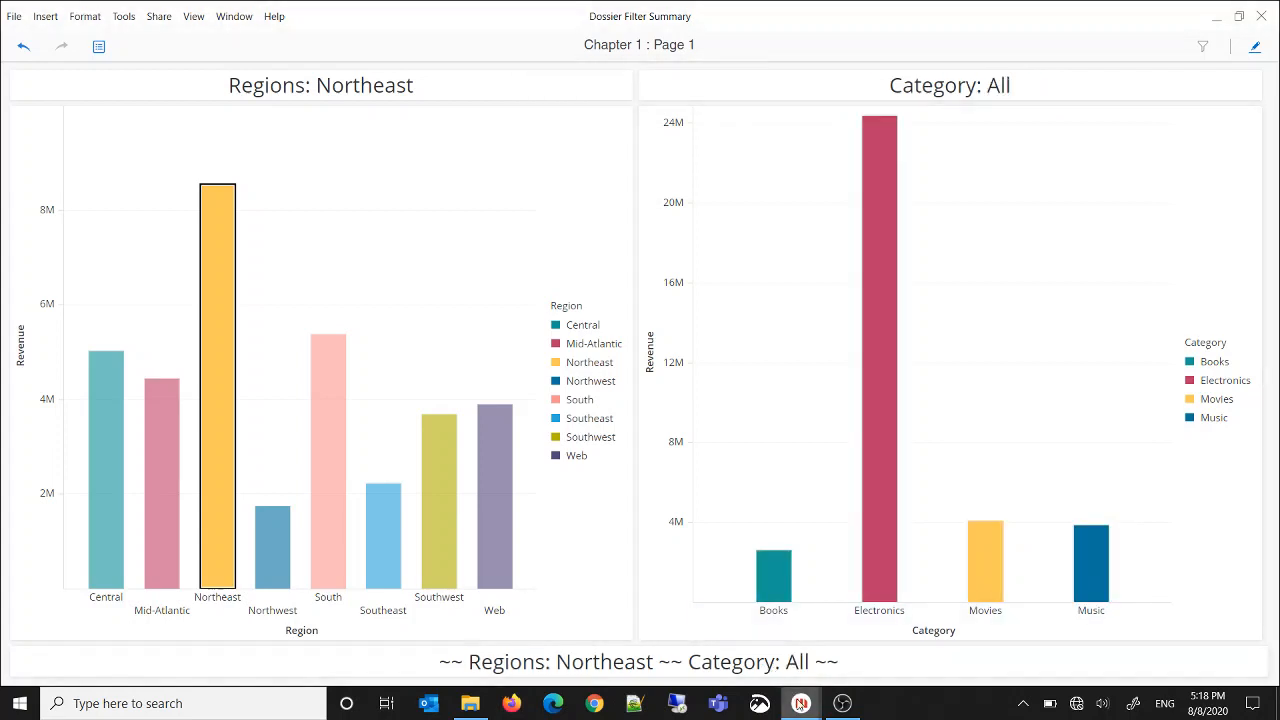
Create a new blank dossier from the MicroStrategy Desktop main window and maximize its window
{"action": "mouse_move", "coordinate": [801, 703]}
{"action": "left_click", "coordinate": [646, 622]}
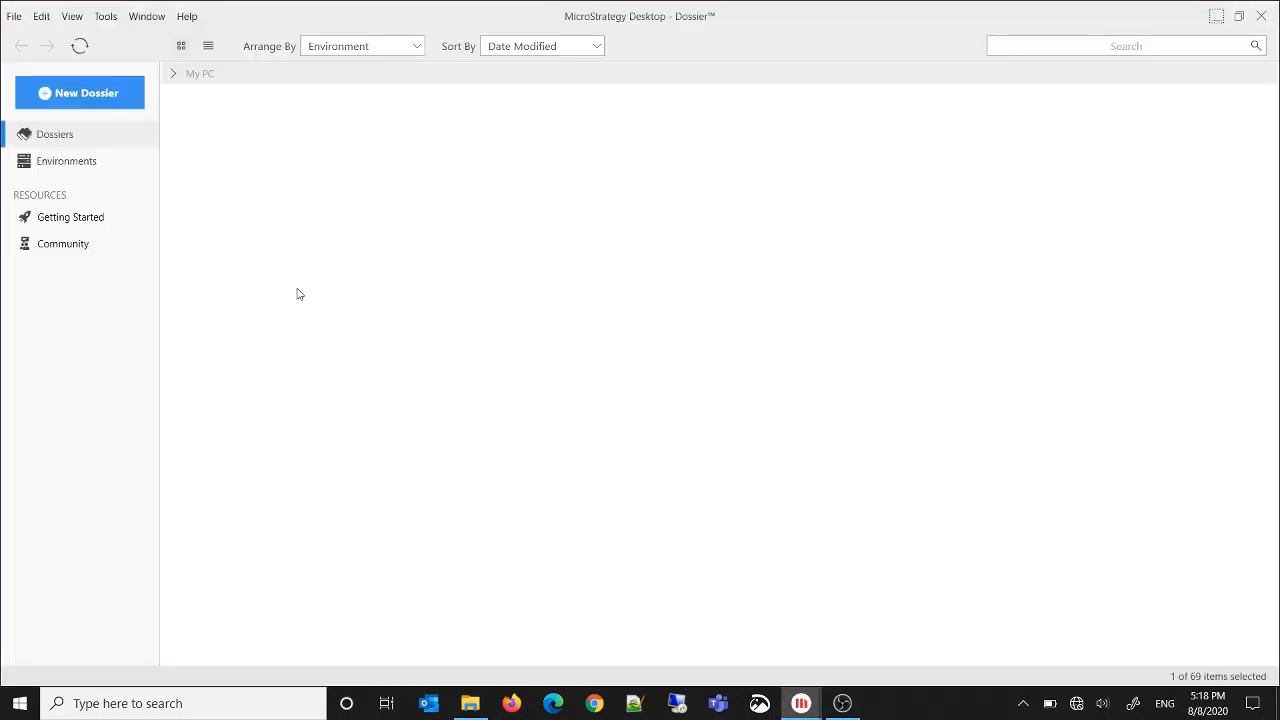
{"action": "left_click", "coordinate": [94, 105]}
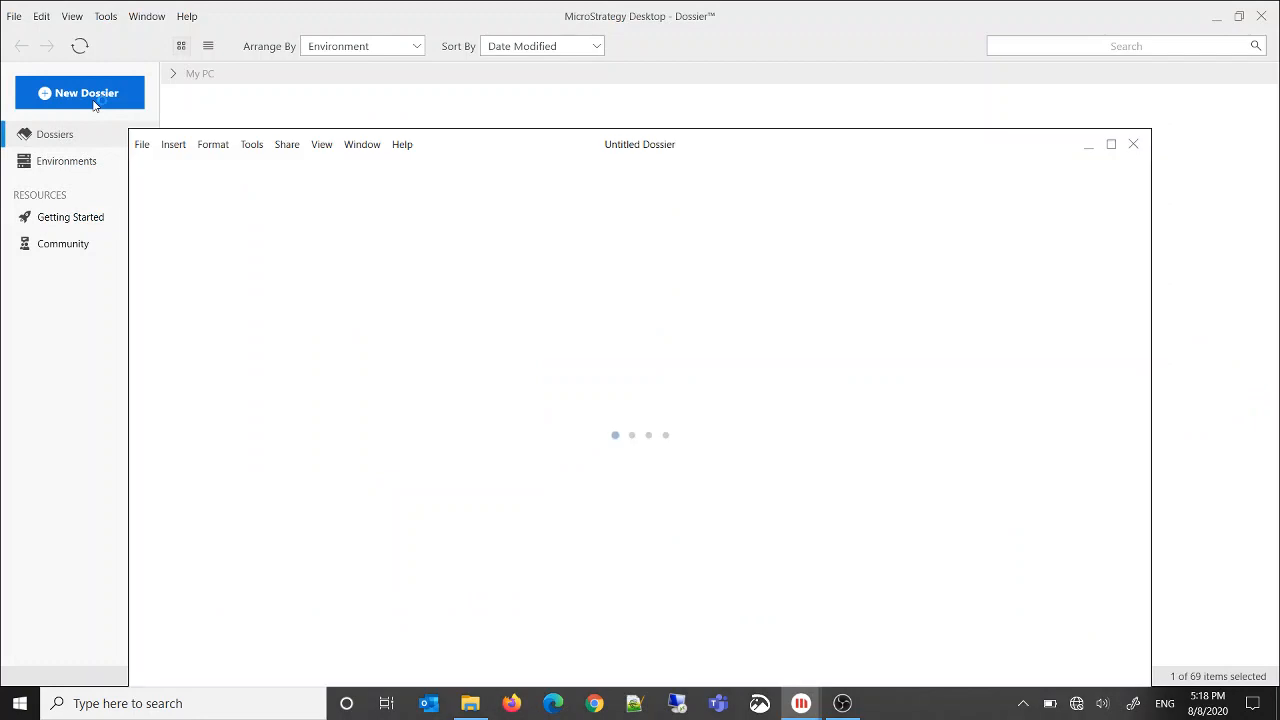
{"action": "double_click", "coordinate": [658, 151]}
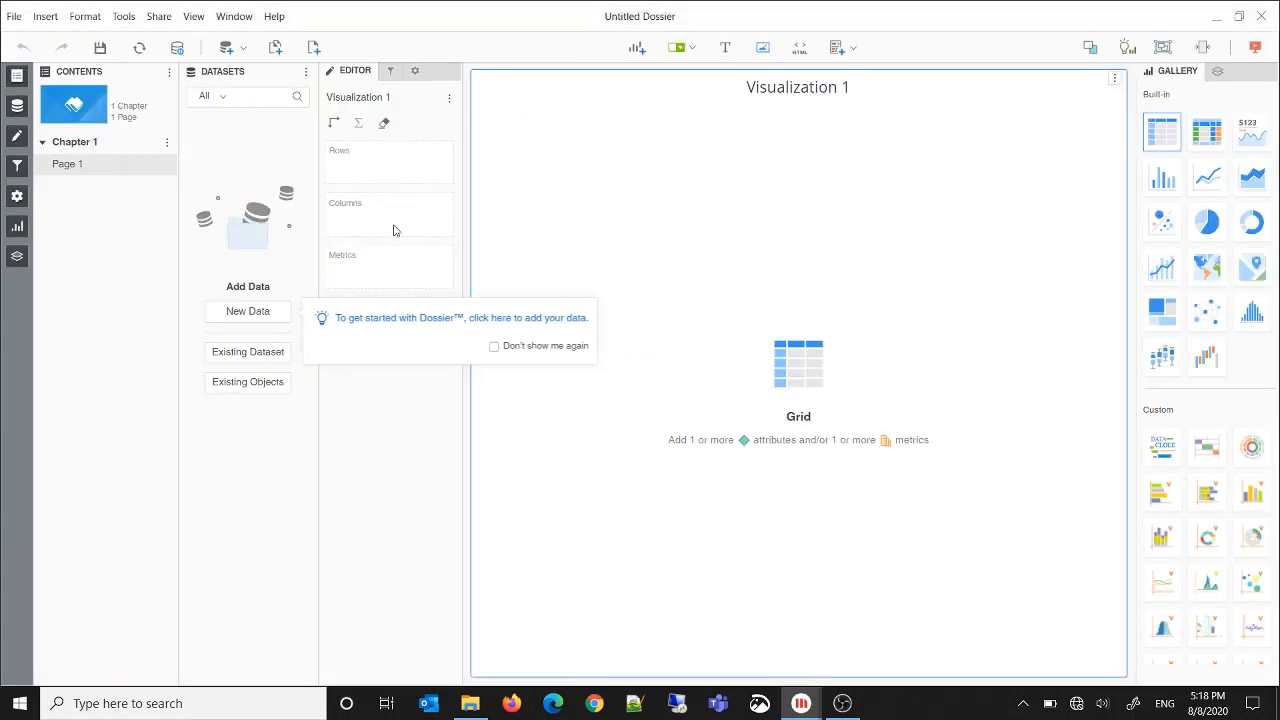
Import sample_data.xlsx from the mstr tutorial data folder on disk as a new dataset, going through the data preview
{"action": "left_click", "coordinate": [249, 313]}
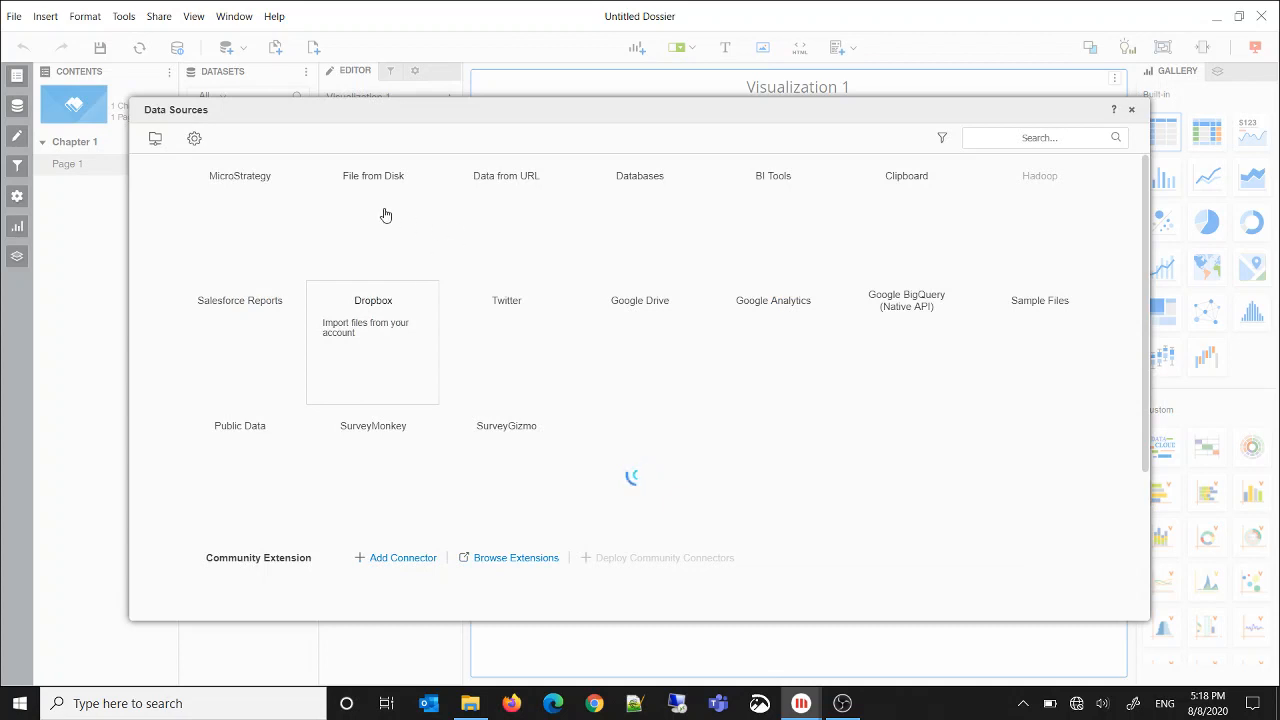
{"action": "left_click", "coordinate": [385, 214]}
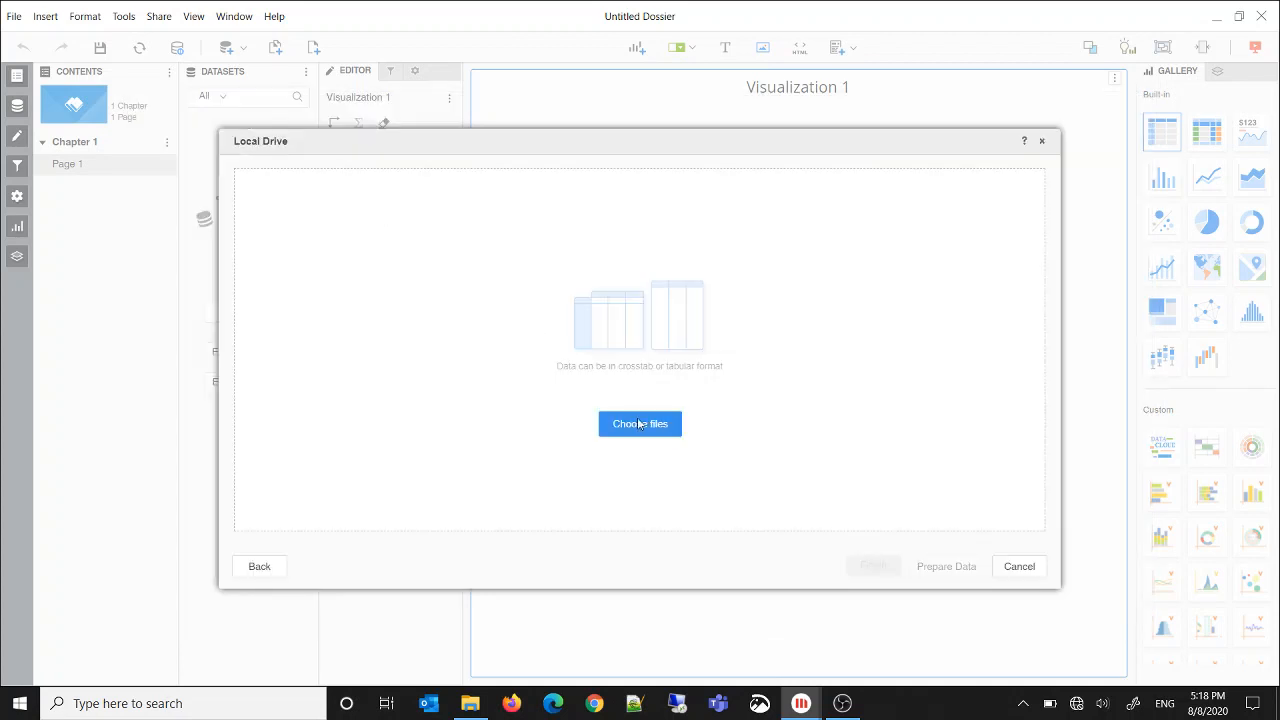
{"action": "left_click", "coordinate": [569, 340]}
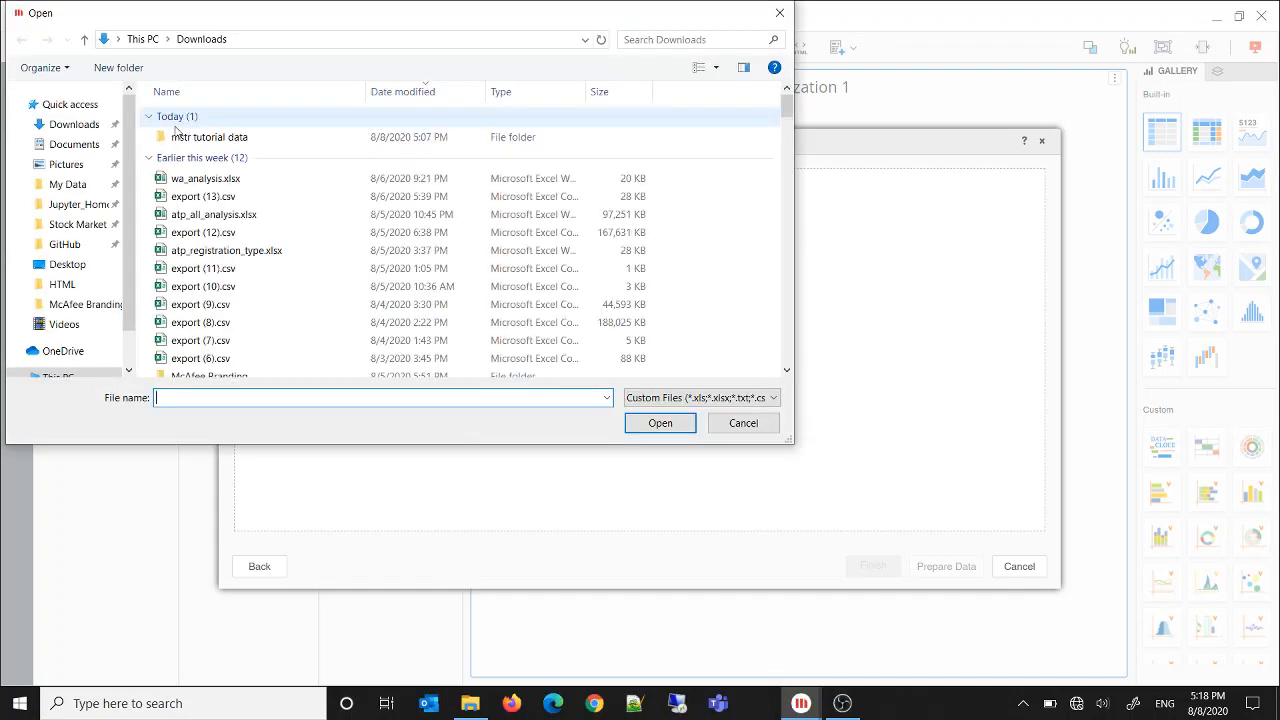
{"action": "double_click", "coordinate": [186, 140]}
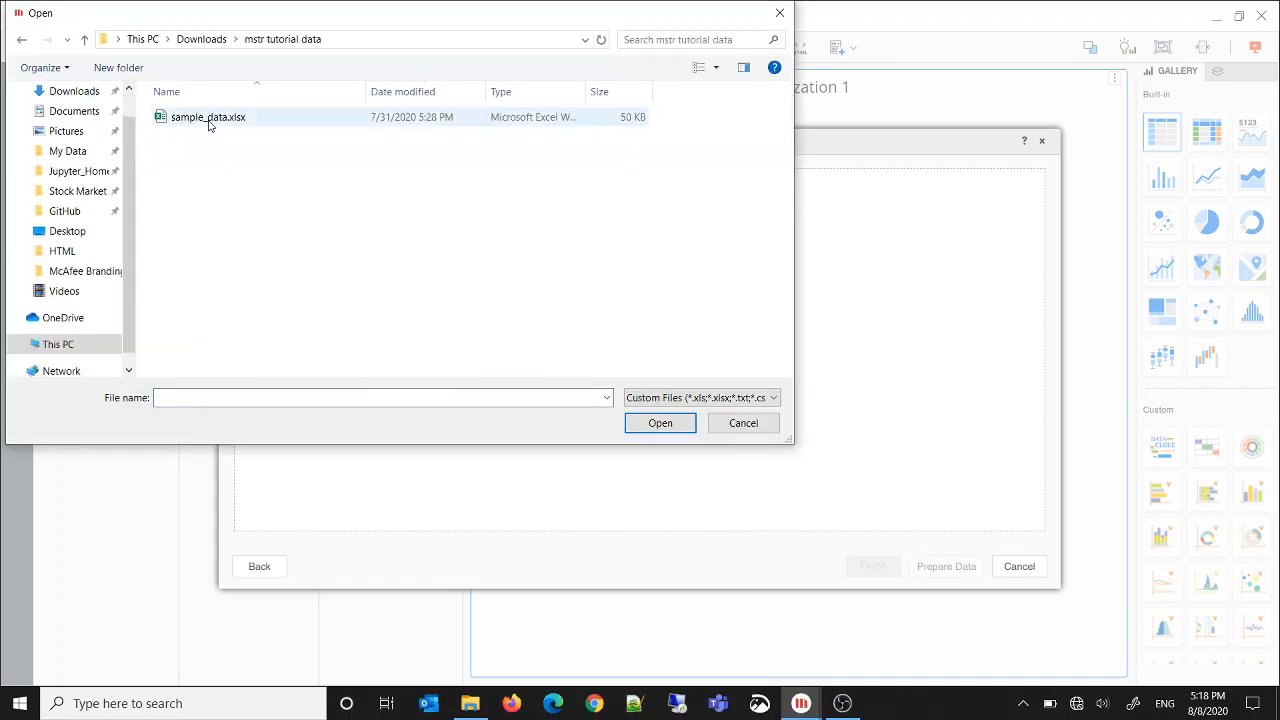
{"action": "left_click", "coordinate": [210, 123]}
{"action": "left_click", "coordinate": [650, 428]}
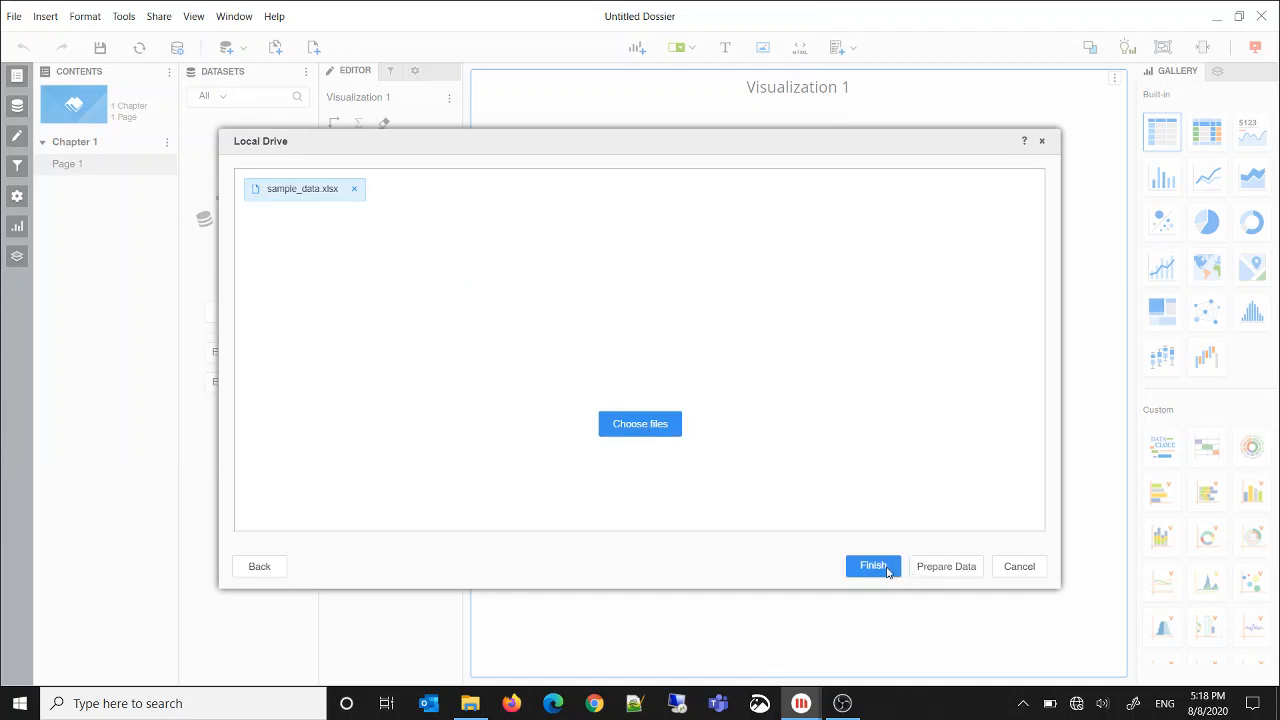
{"action": "left_click", "coordinate": [930, 567]}
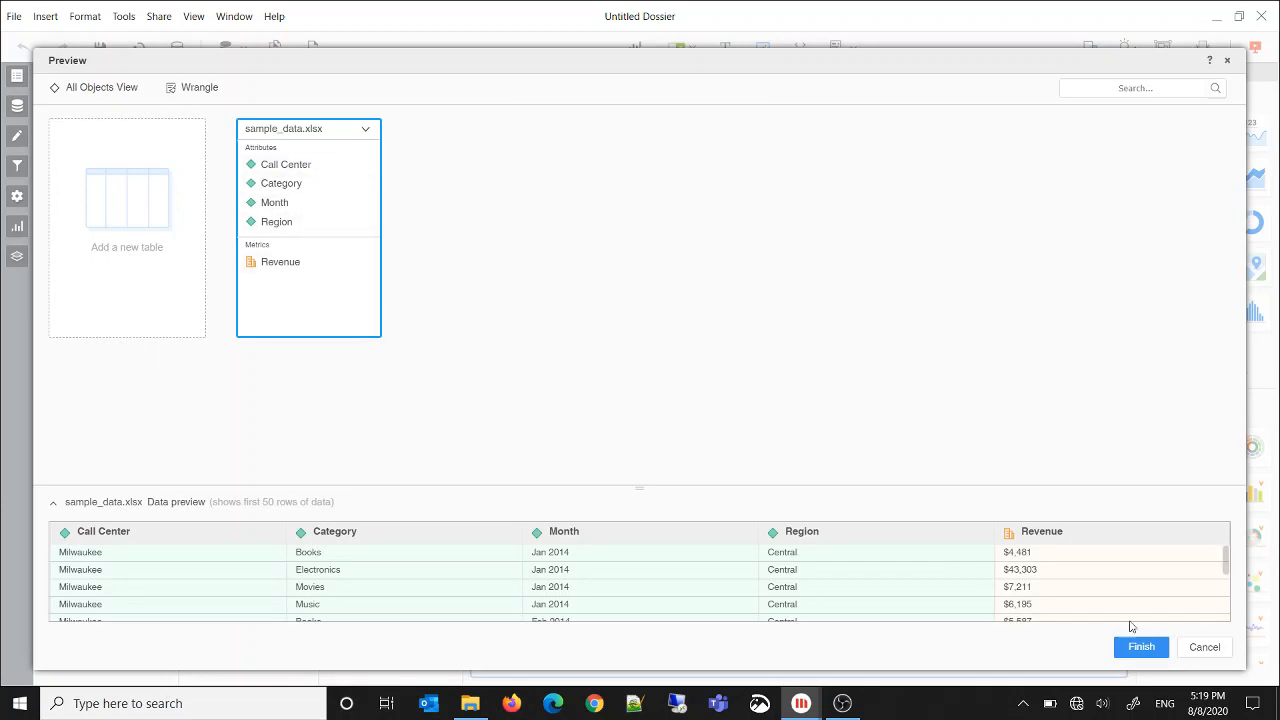
{"action": "left_click", "coordinate": [1136, 643]}
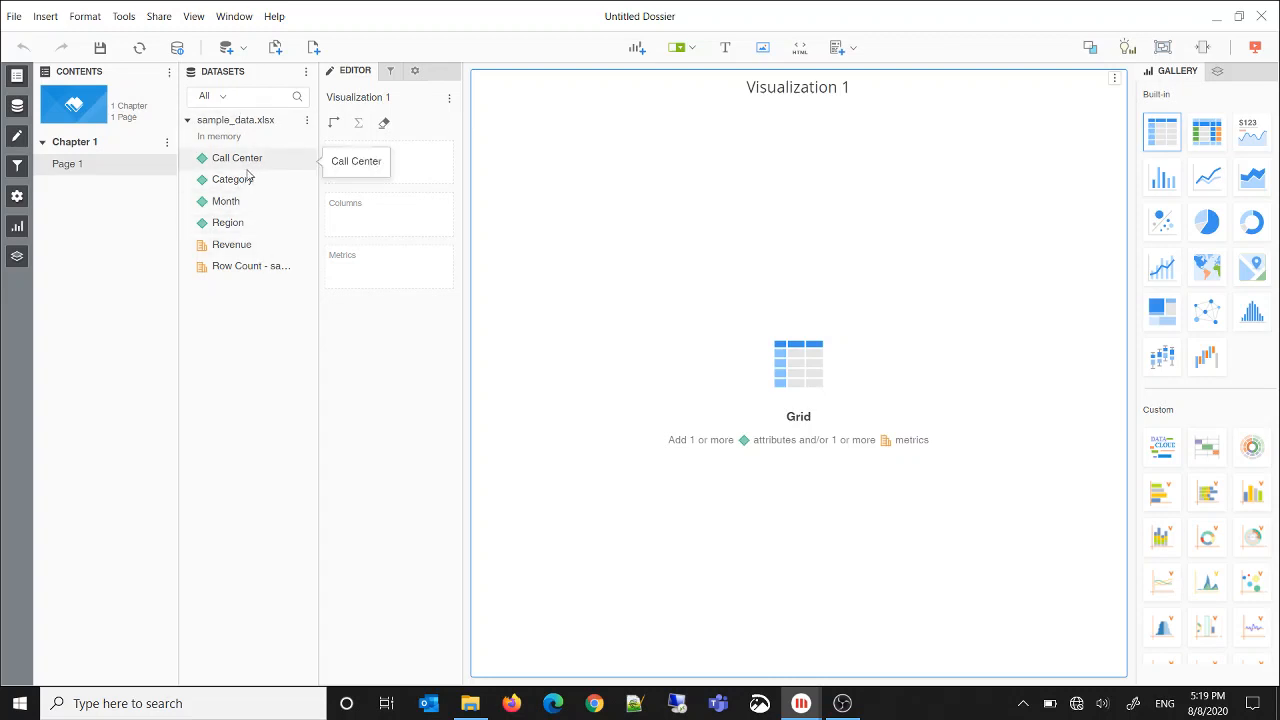
Fill the first grid with Category and Revenue, and add a second visualization with Region and Revenue
{"action": "left_click_drag", "start_coordinate": [249, 177], "coordinate": [350, 170]}
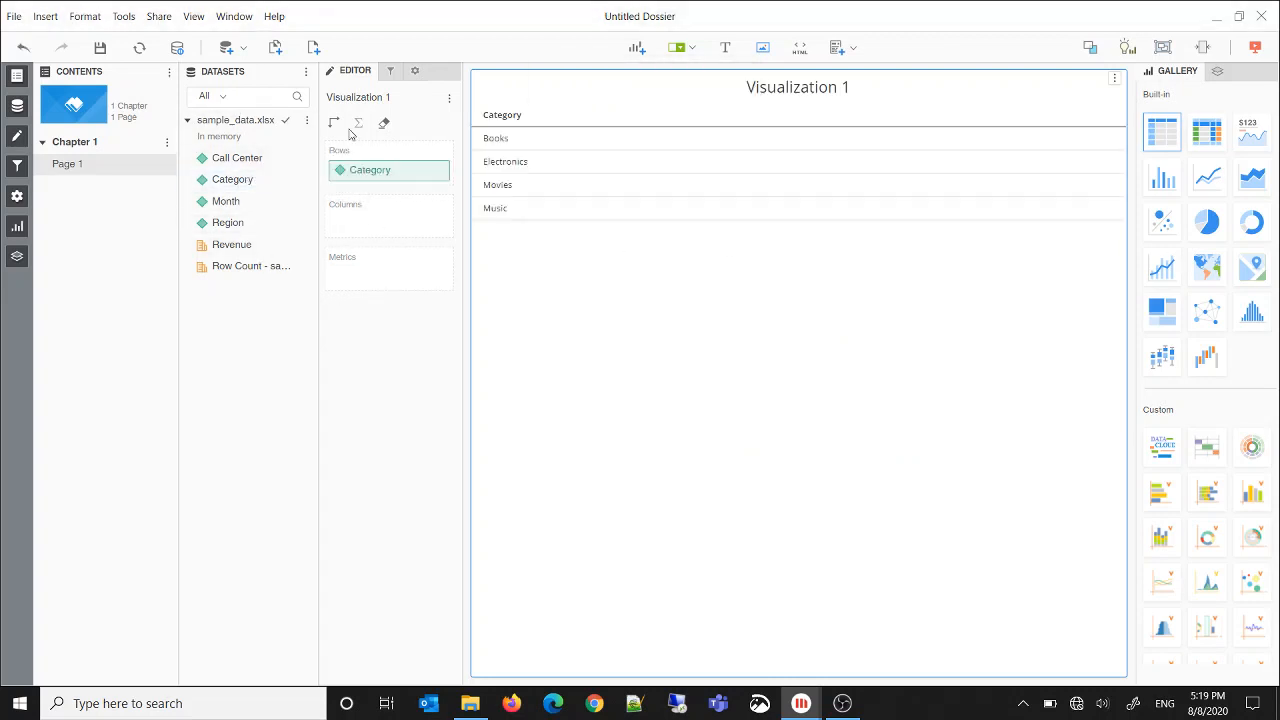
{"action": "left_click_drag", "start_coordinate": [222, 245], "coordinate": [445, 265]}
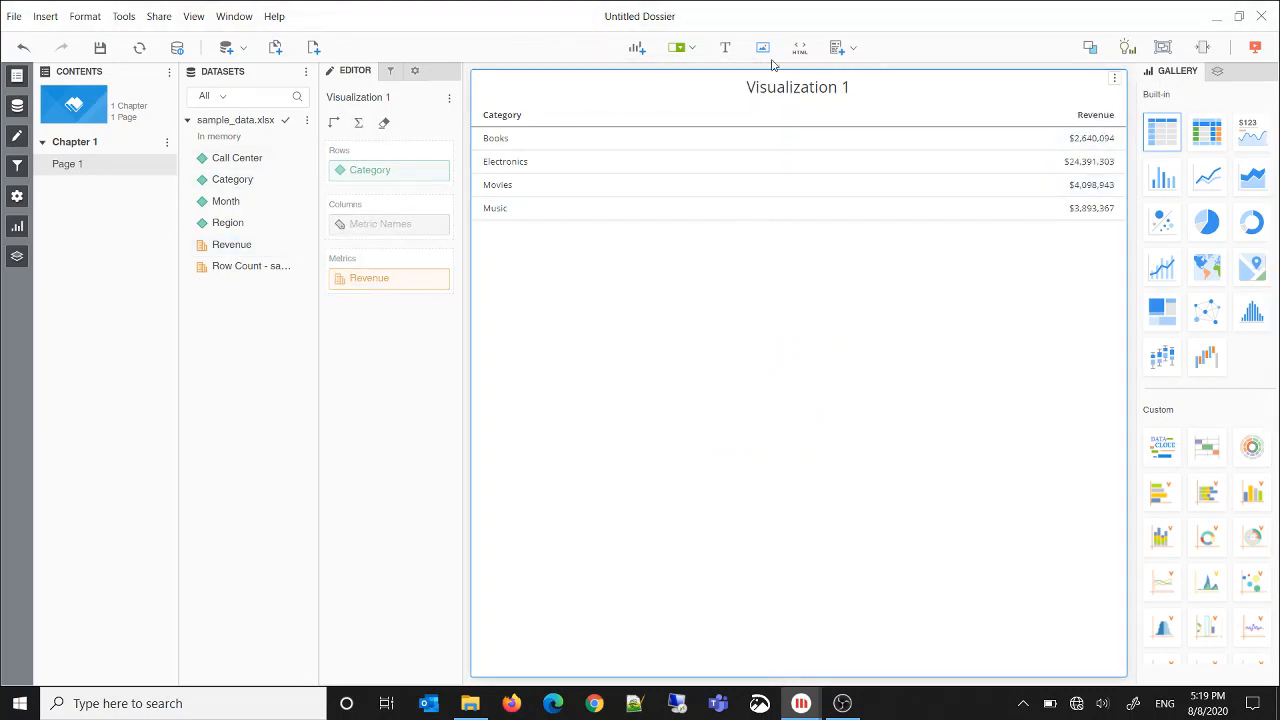
{"action": "left_click", "coordinate": [637, 48]}
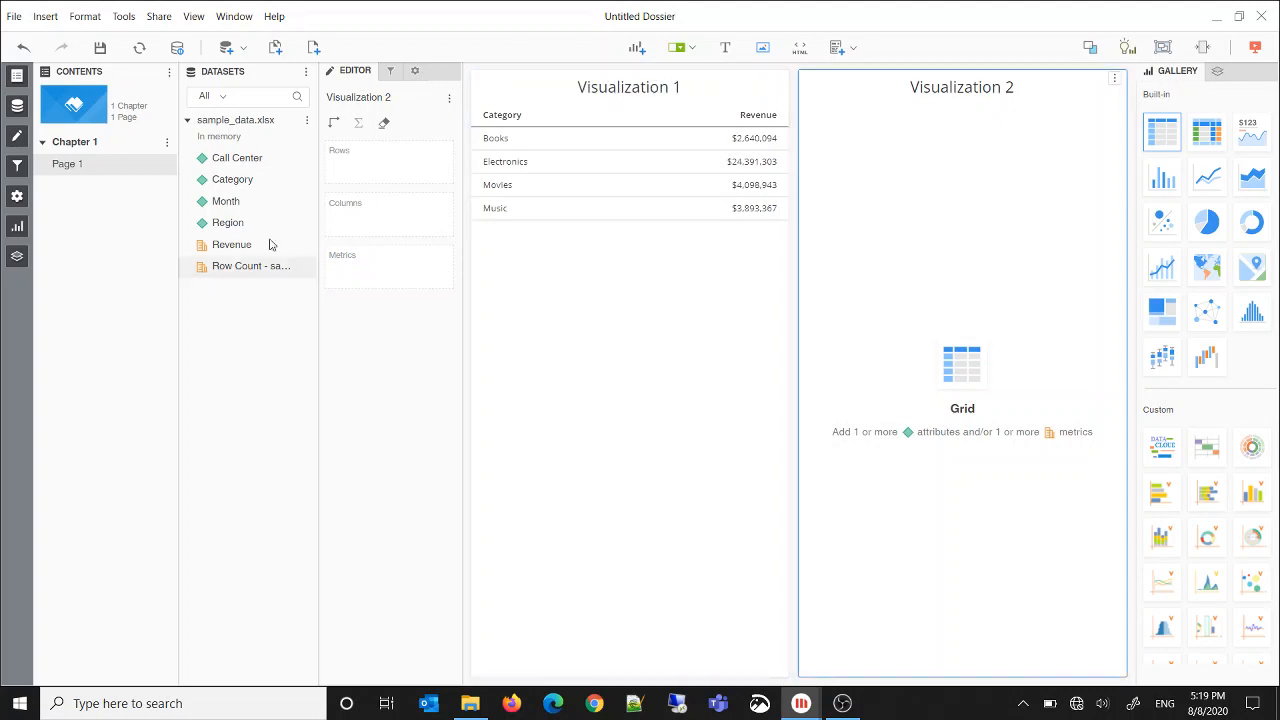
{"action": "double_click", "coordinate": [228, 222]}
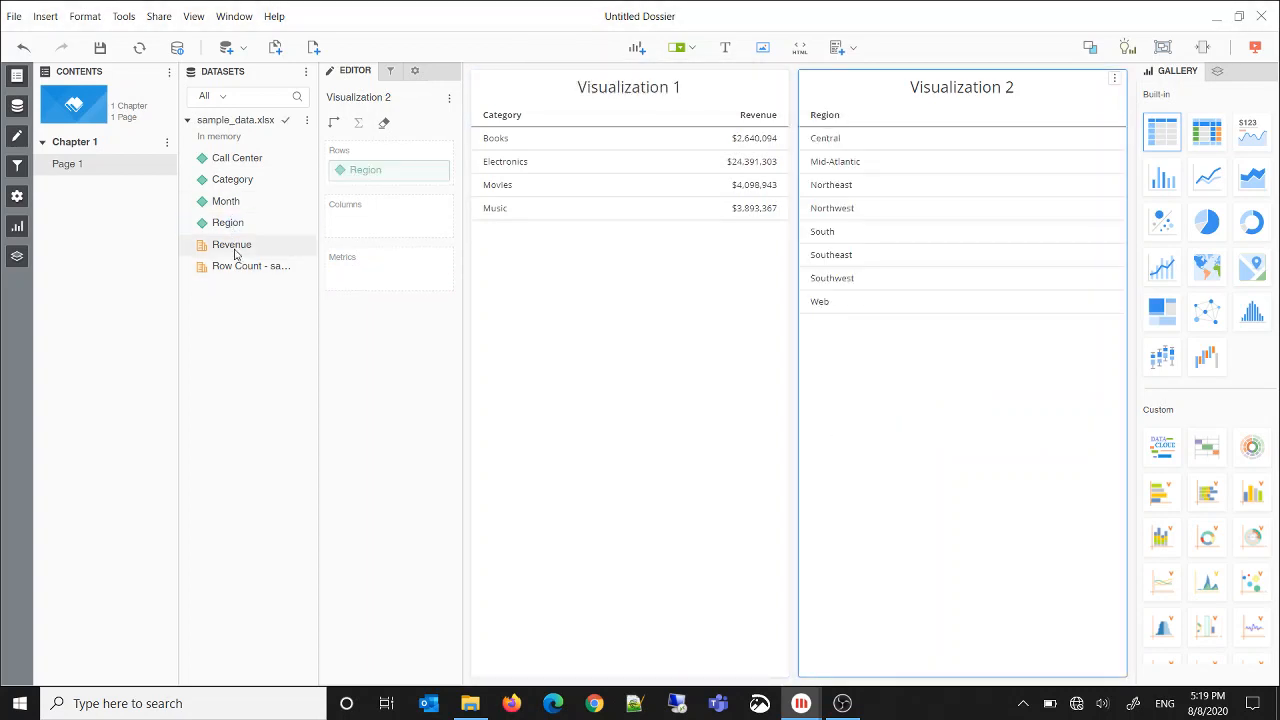
{"action": "left_click_drag", "start_coordinate": [234, 253], "coordinate": [365, 272]}
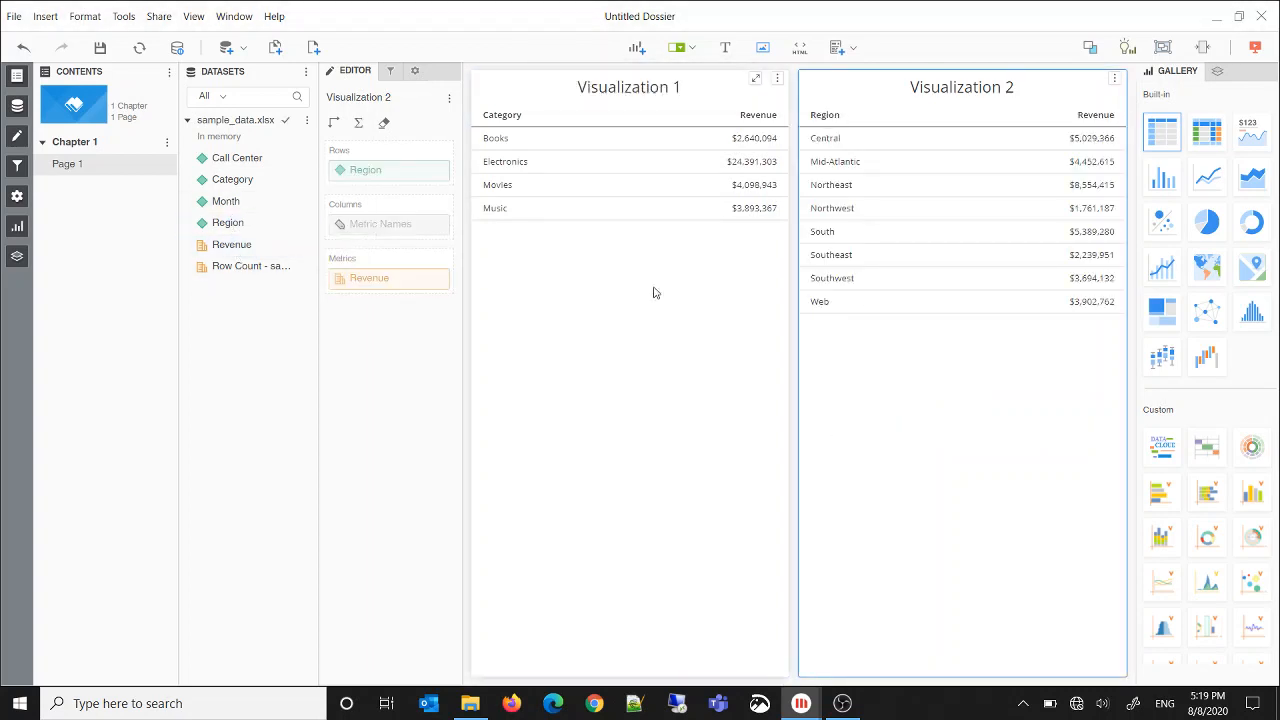
Convert both the Region and the Category revenue grids to vertical bar charts
{"action": "left_click", "coordinate": [1169, 184]}
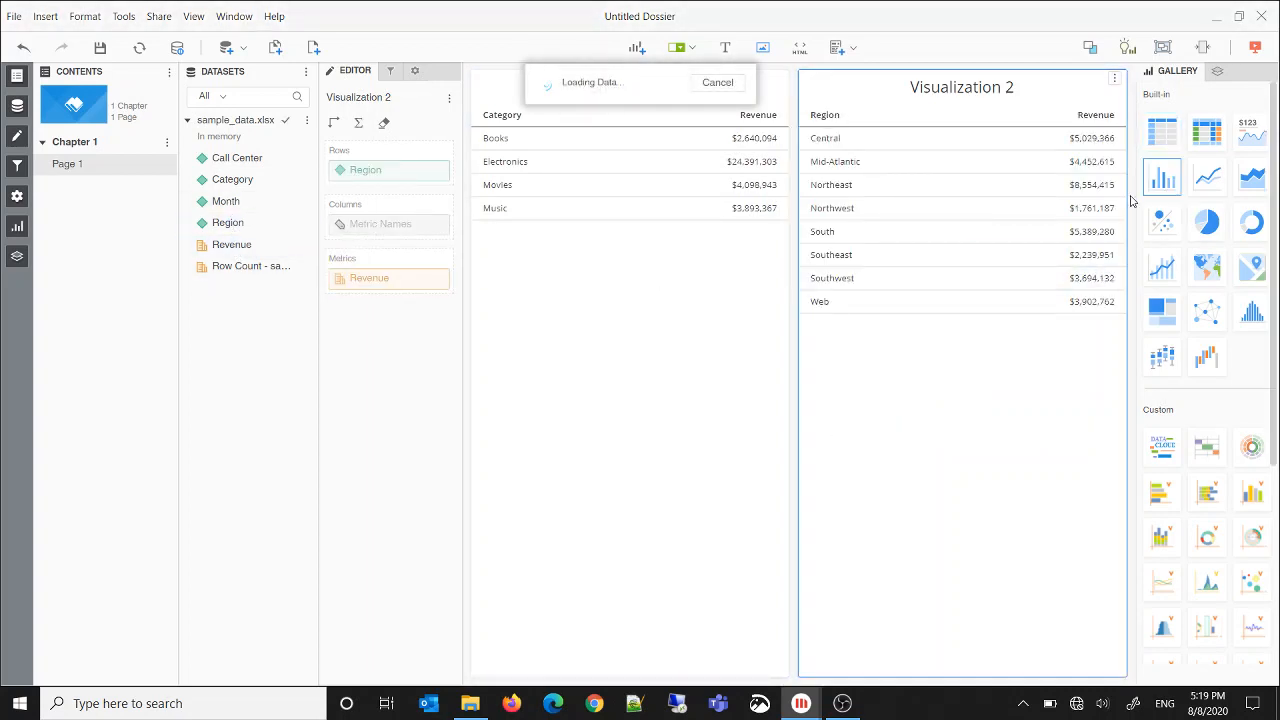
{"action": "left_click", "coordinate": [668, 423]}
{"action": "left_click", "coordinate": [1162, 178]}
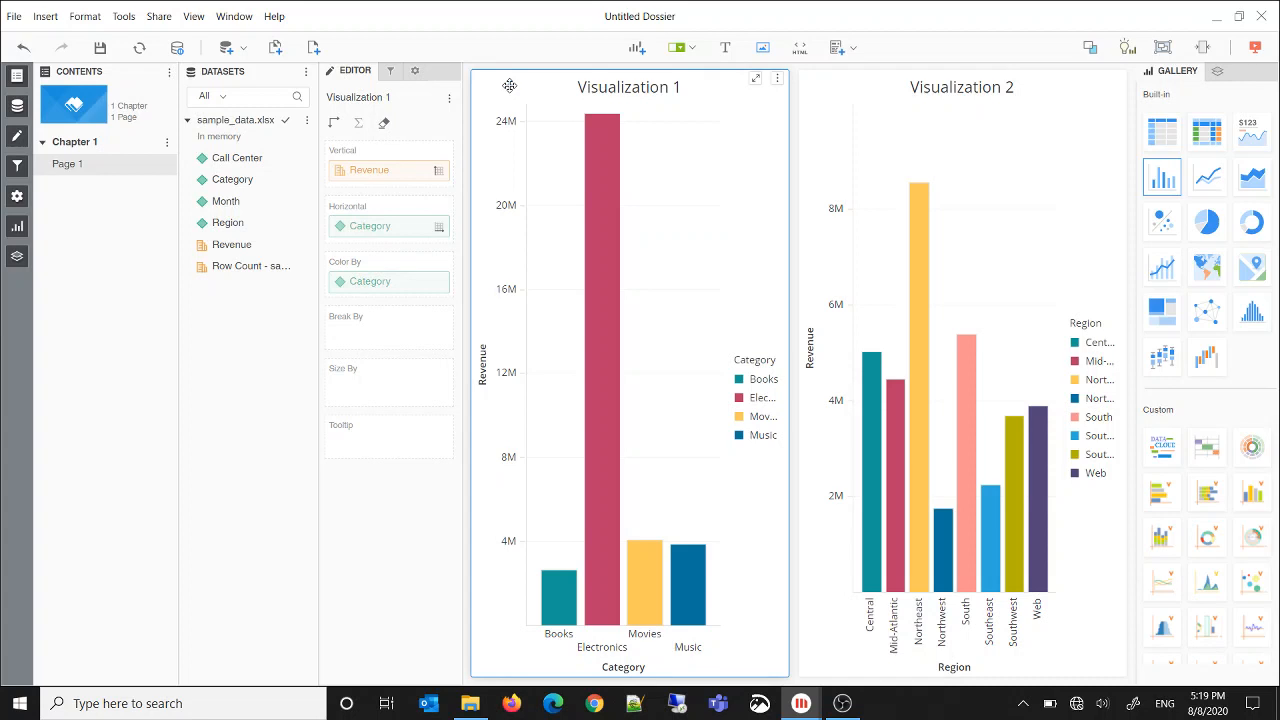
Turn off the title bar of both the Category and the Region bar charts
{"action": "left_click", "coordinate": [412, 71]}
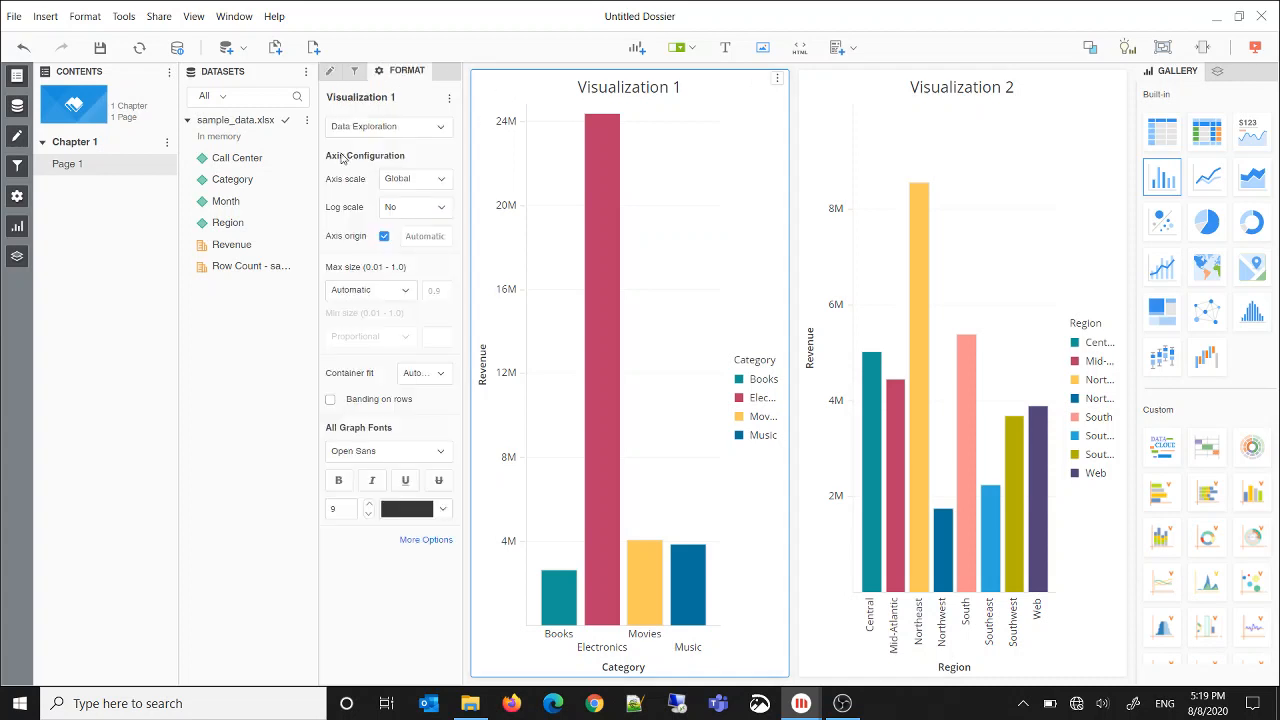
{"action": "left_click", "coordinate": [374, 136]}
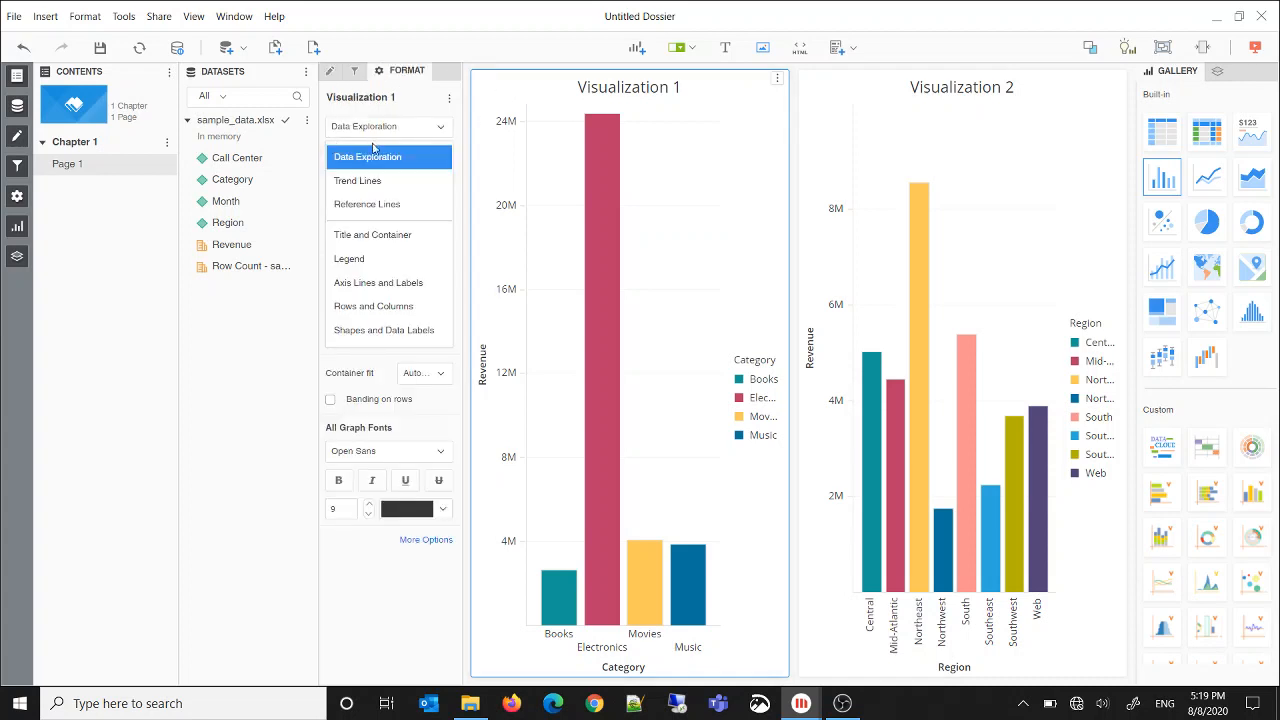
{"action": "left_click", "coordinate": [366, 178]}
{"action": "left_click", "coordinate": [370, 128]}
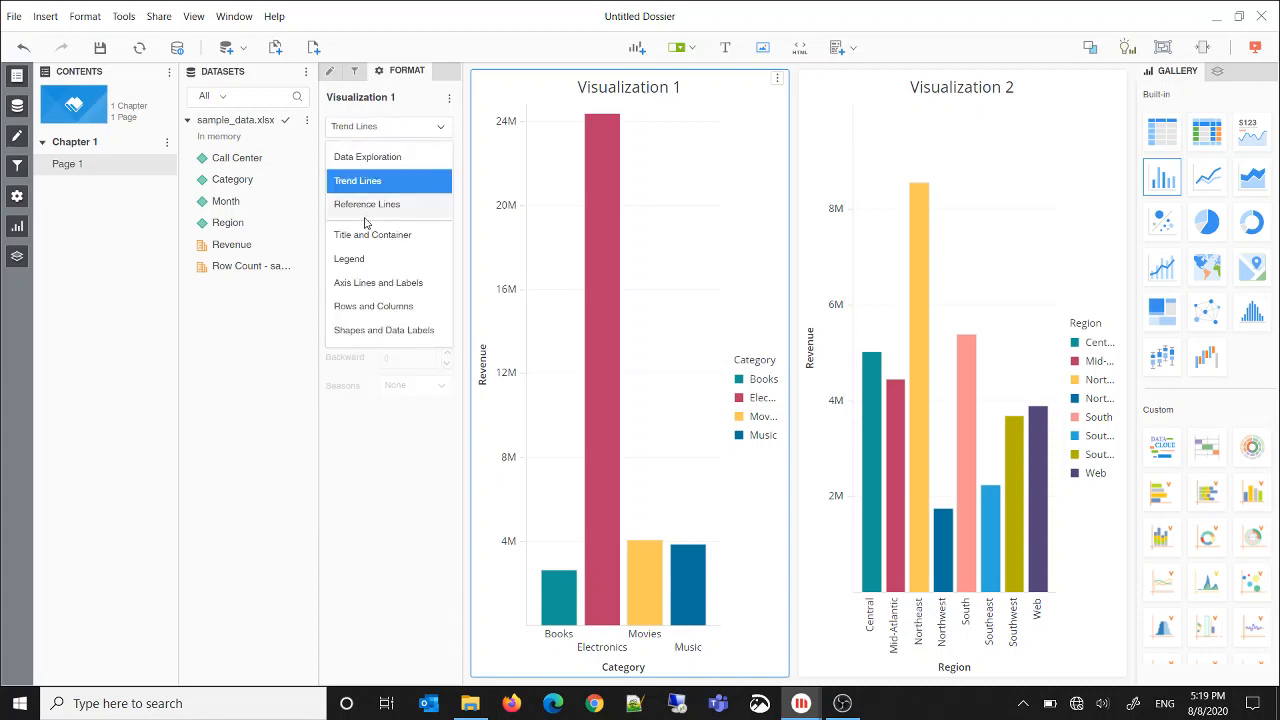
{"action": "left_click", "coordinate": [366, 234]}
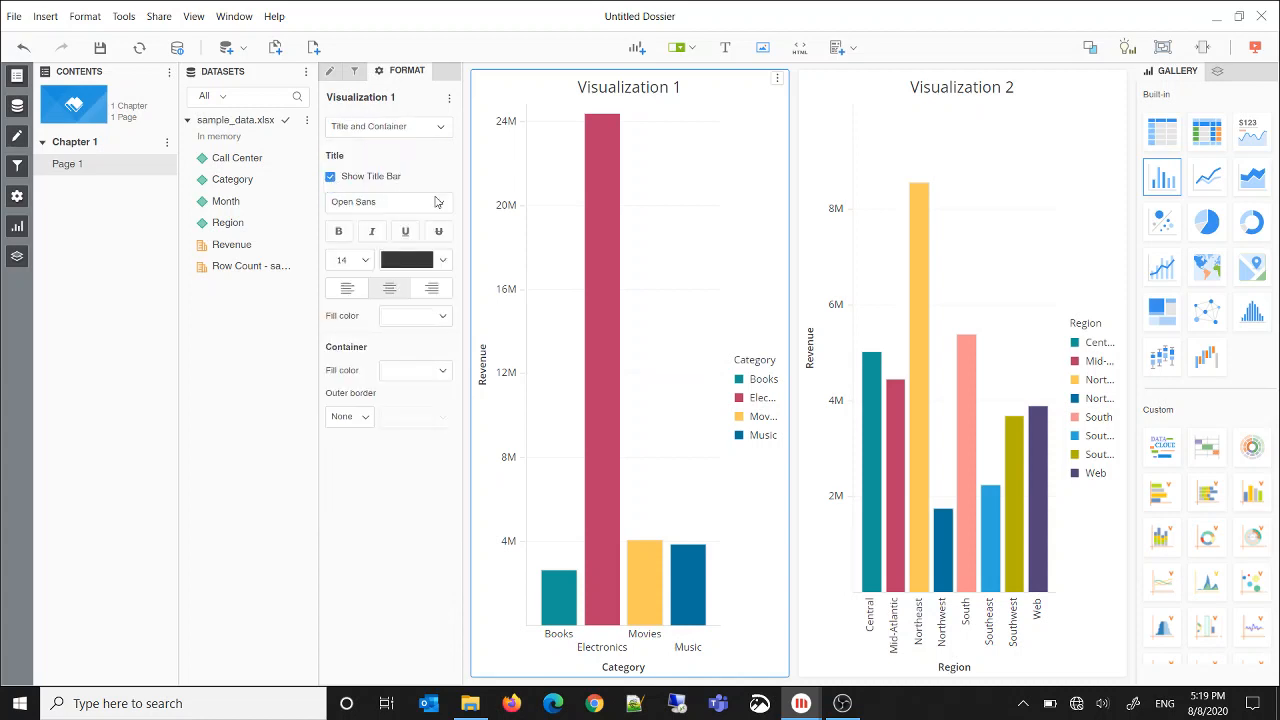
{"action": "left_click", "coordinate": [331, 176]}
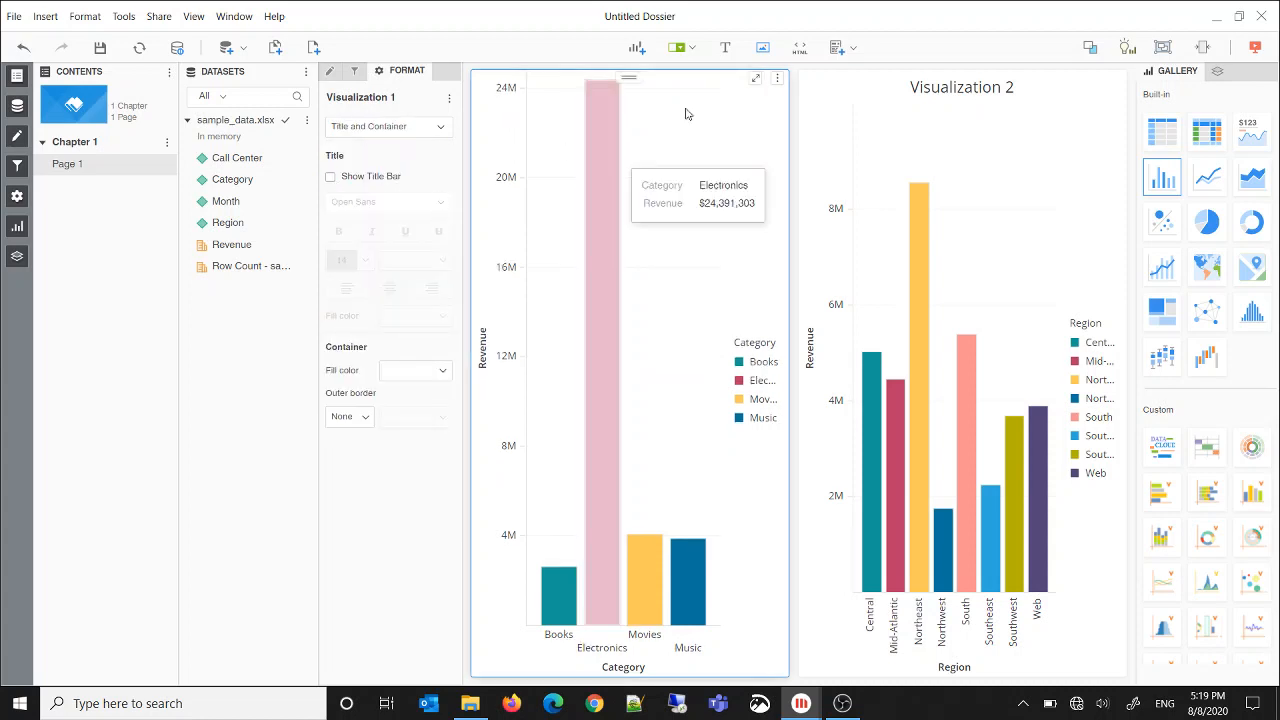
{"action": "left_click", "coordinate": [362, 128]}
{"action": "left_click", "coordinate": [364, 124]}
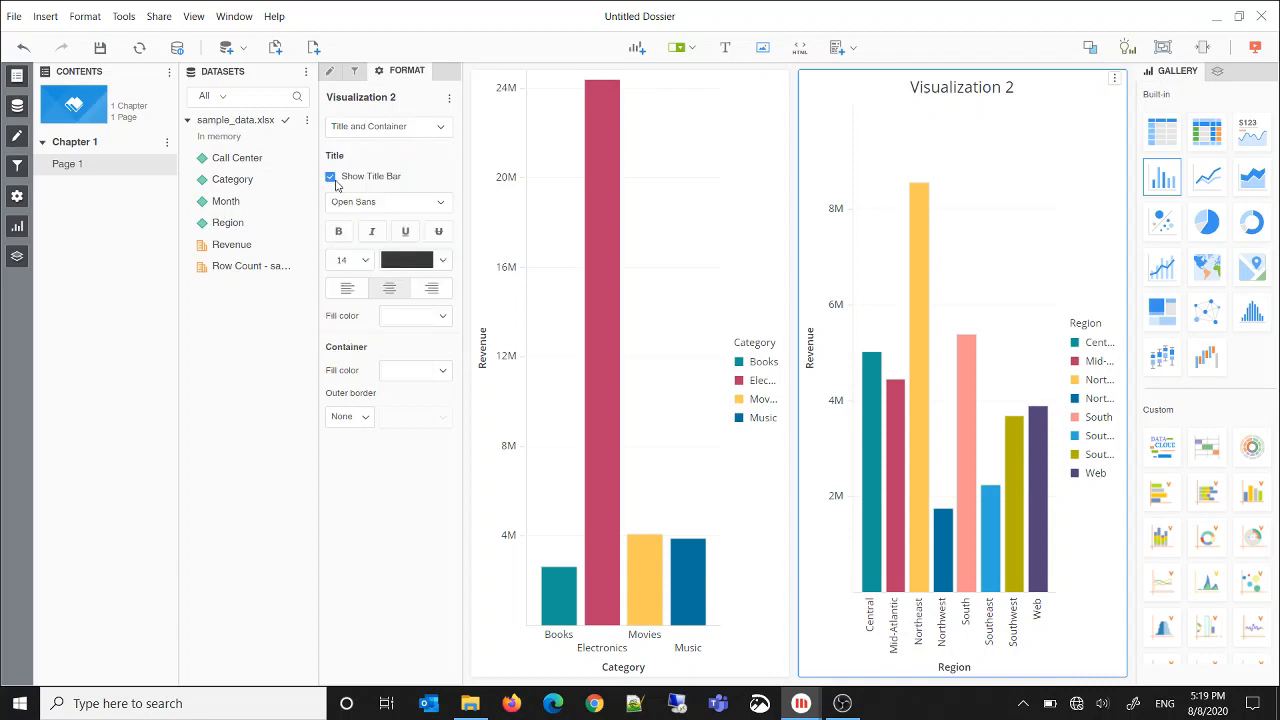
{"action": "left_click", "coordinate": [331, 177]}
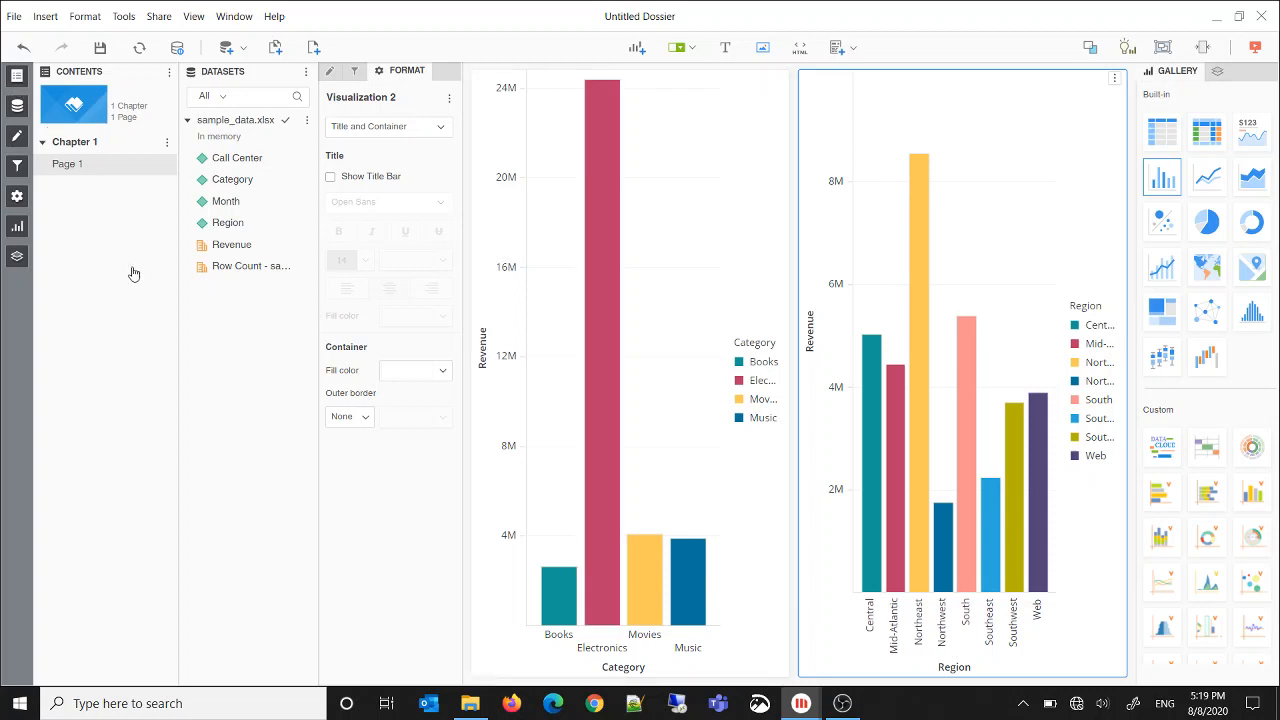
Hide the dossier's table of contents and duplicate the Category attribute as a metric
{"action": "left_click", "coordinate": [17, 76]}
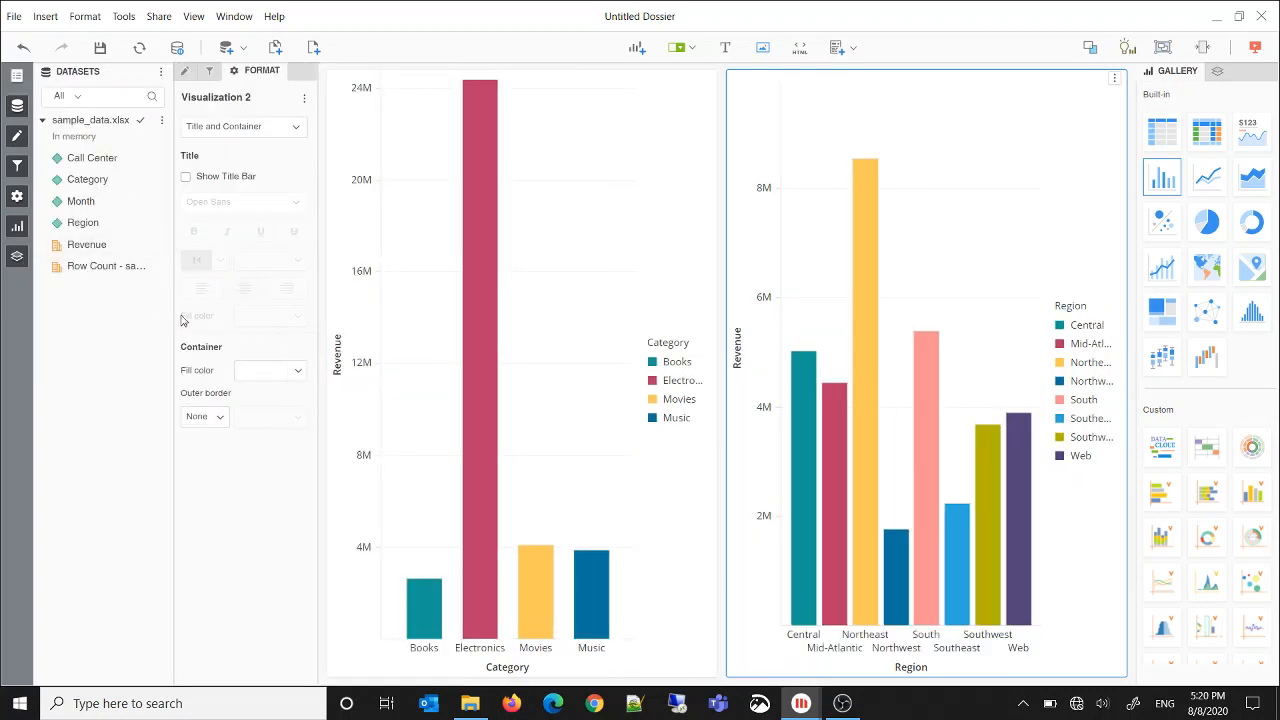
{"action": "right_click", "coordinate": [90, 247]}
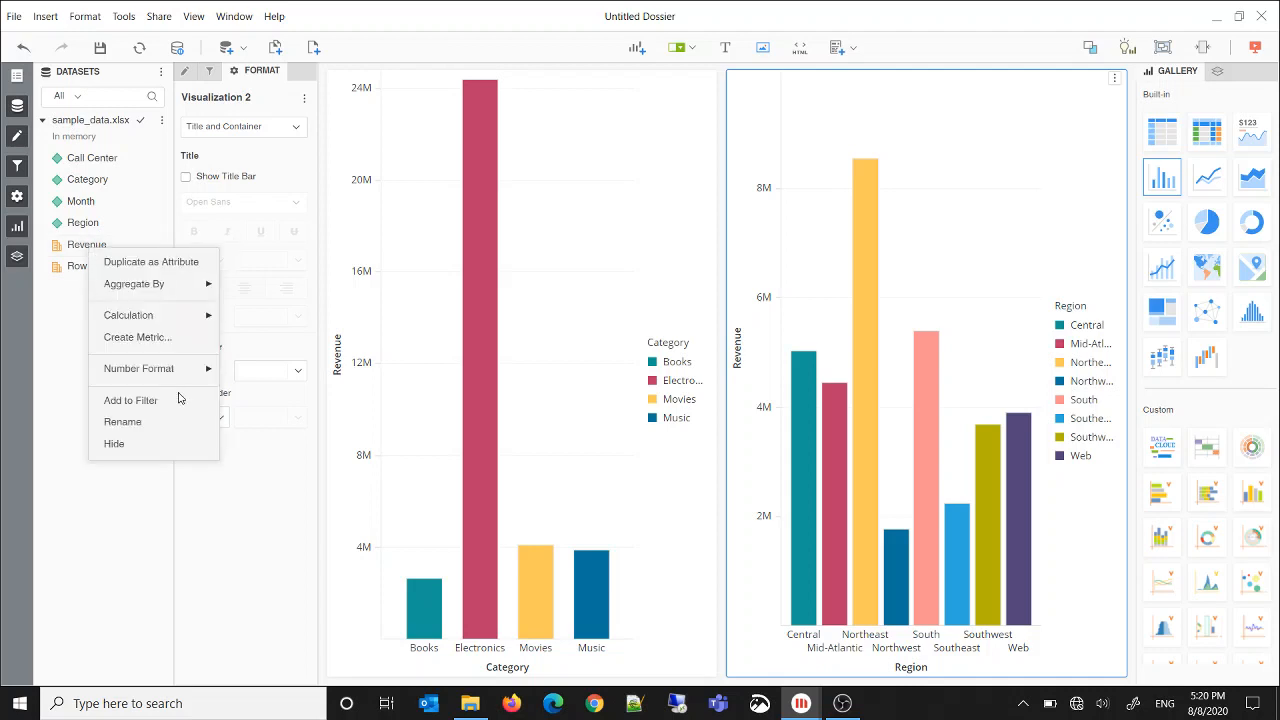
{"action": "left_click", "coordinate": [45, 359]}
{"action": "right_click", "coordinate": [85, 186]}
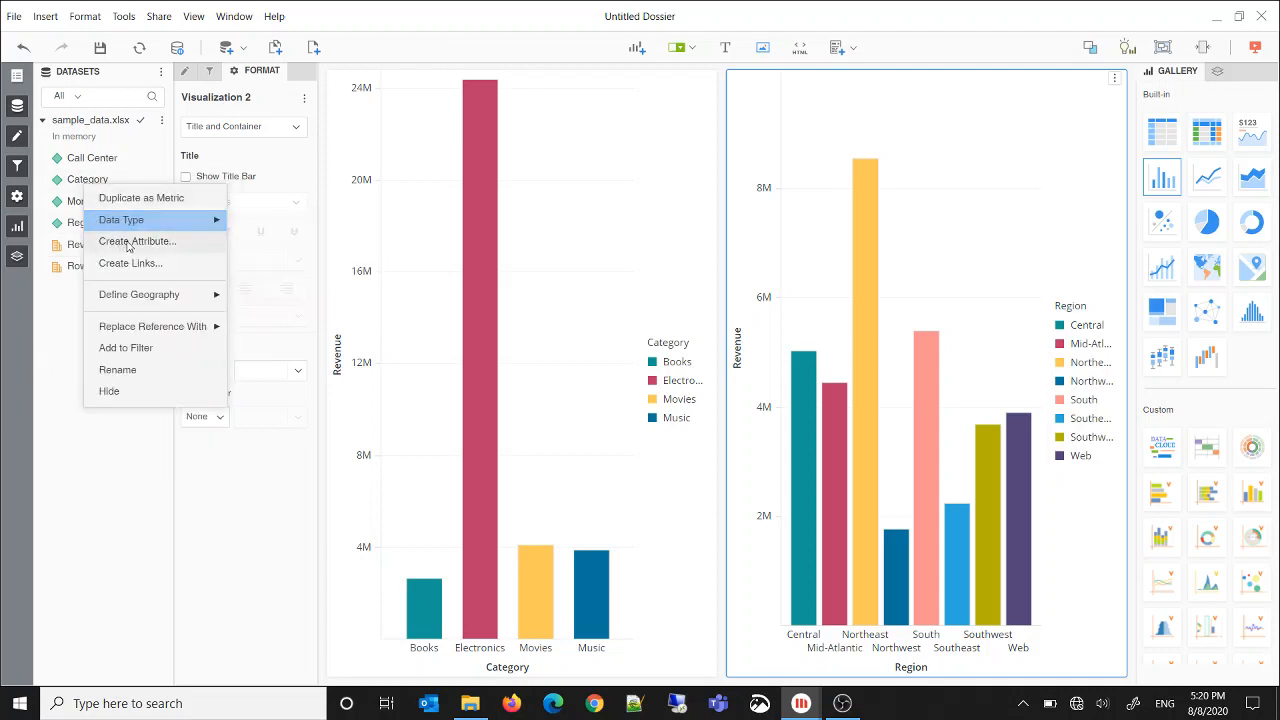
{"action": "left_click", "coordinate": [139, 198]}
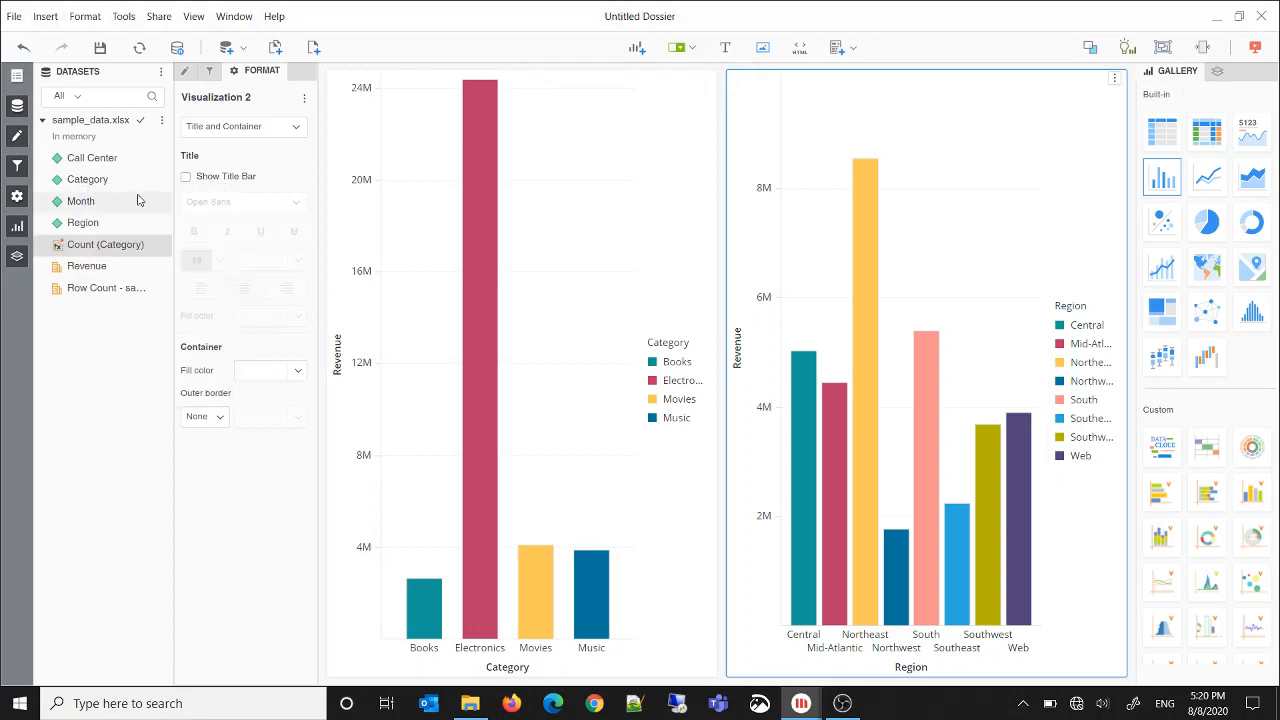
Rename the Count (Category) metric as Selected Category Count, make it include distinct elements, and save it
{"action": "right_click", "coordinate": [100, 254]}
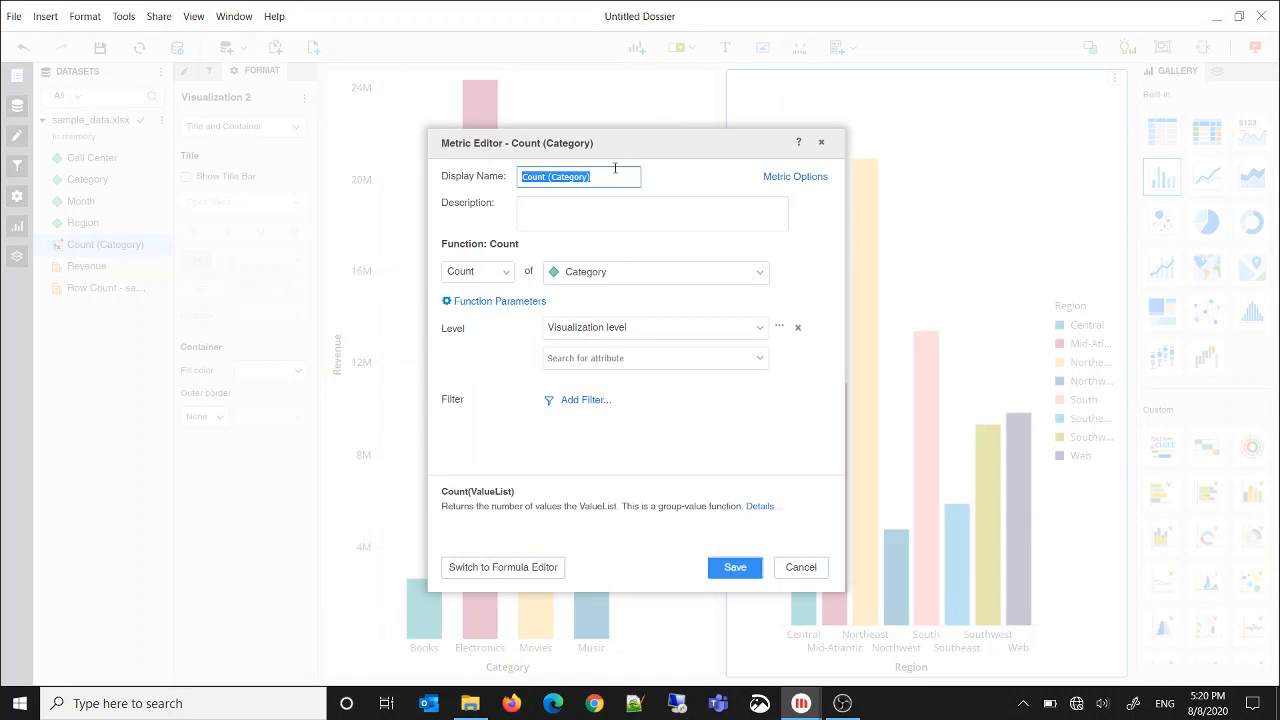
{"action": "type", "text": "s"}
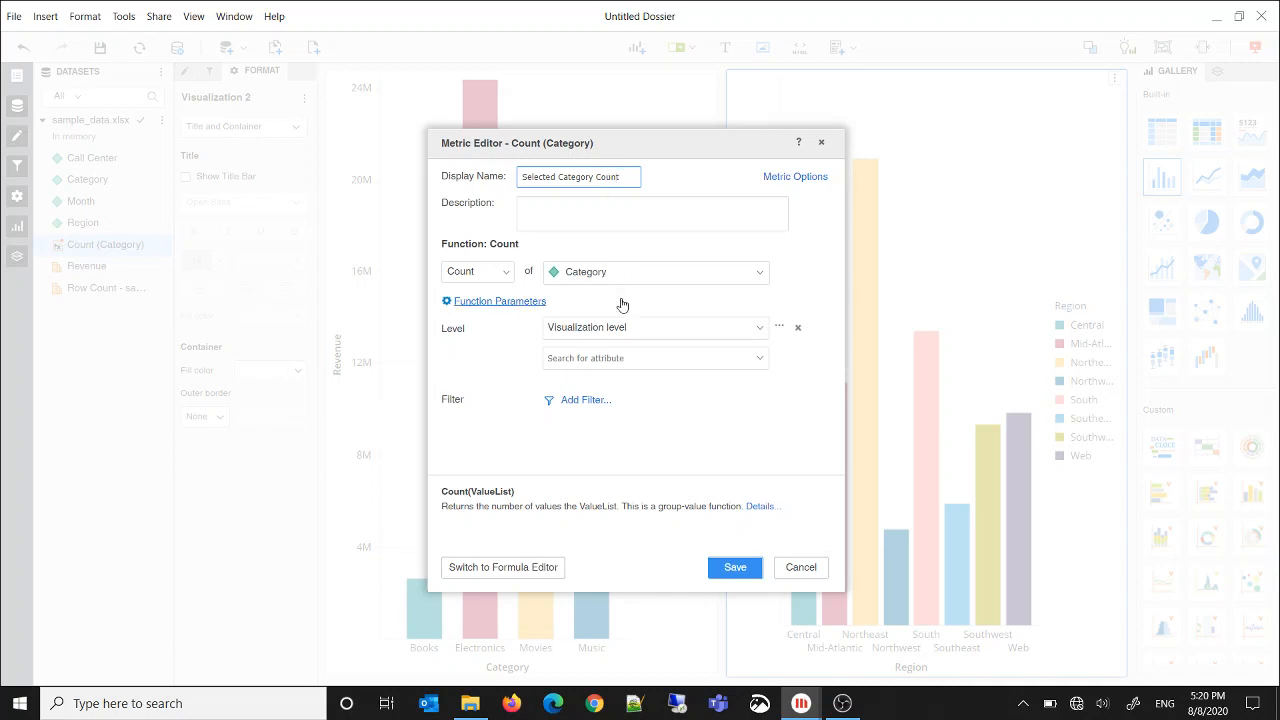
{"action": "left_click", "coordinate": [510, 305]}
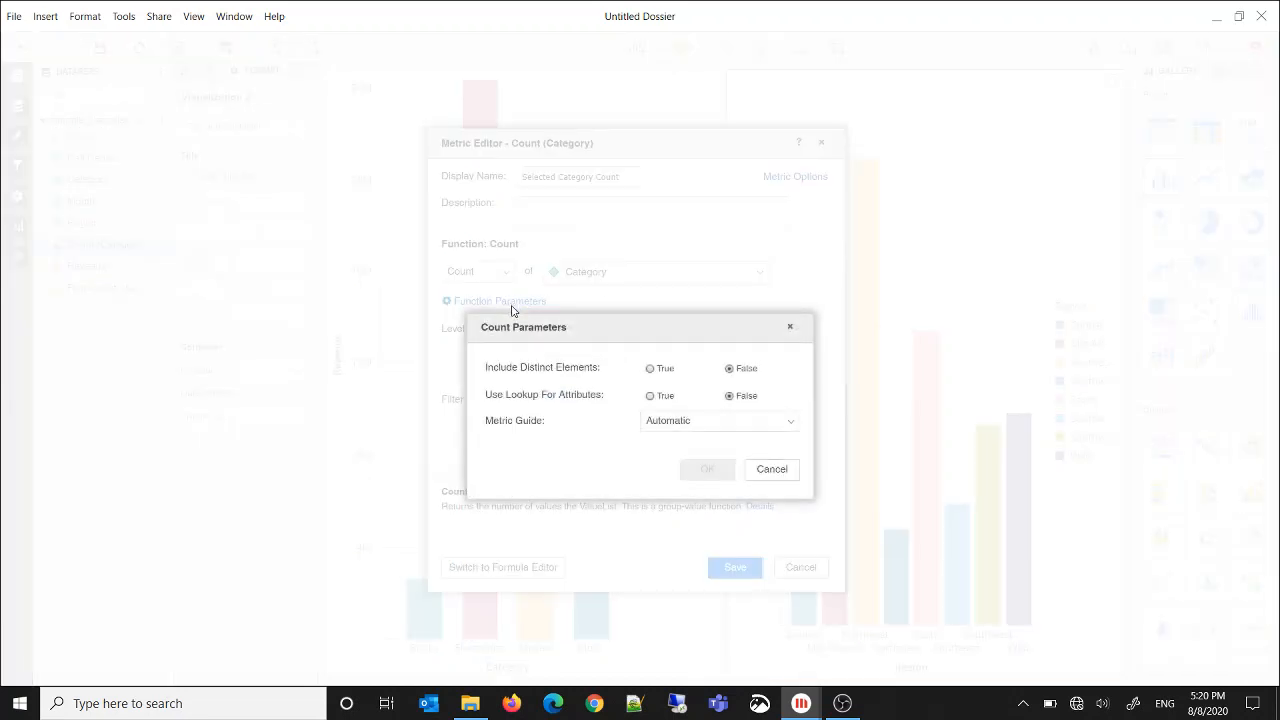
{"action": "left_click", "coordinate": [650, 369]}
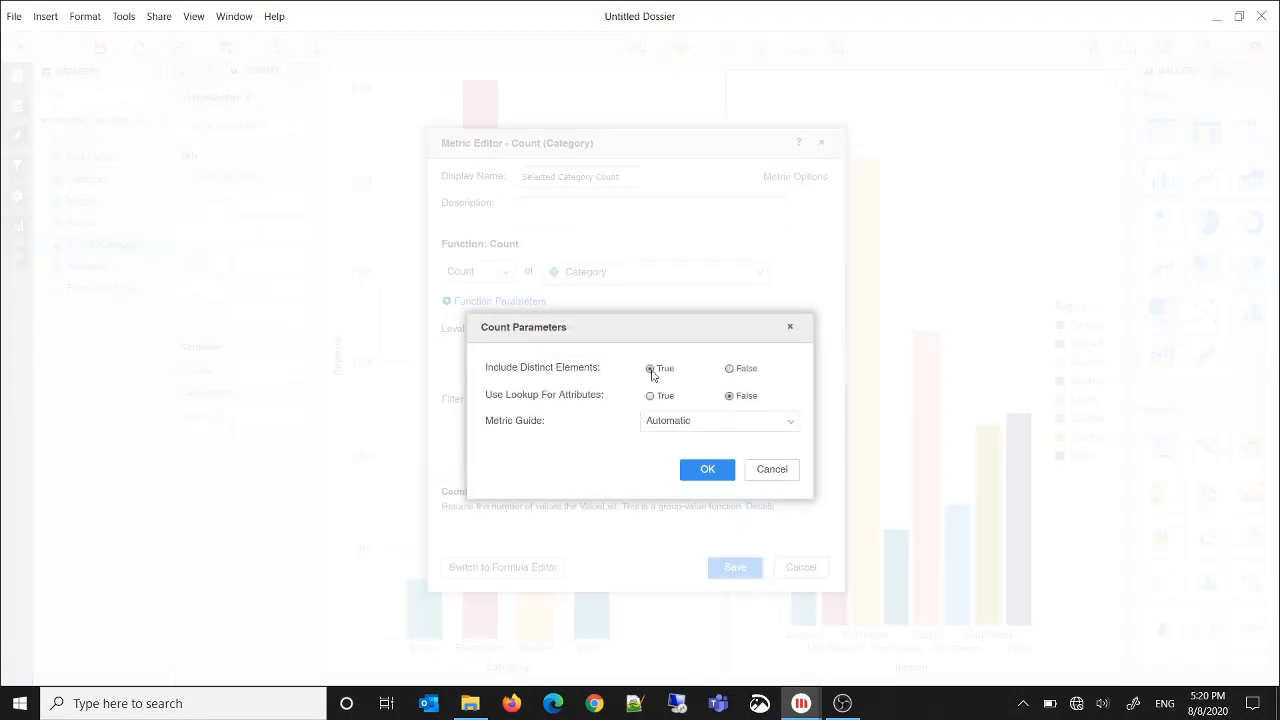
{"action": "left_click", "coordinate": [707, 470]}
{"action": "left_click", "coordinate": [735, 567]}
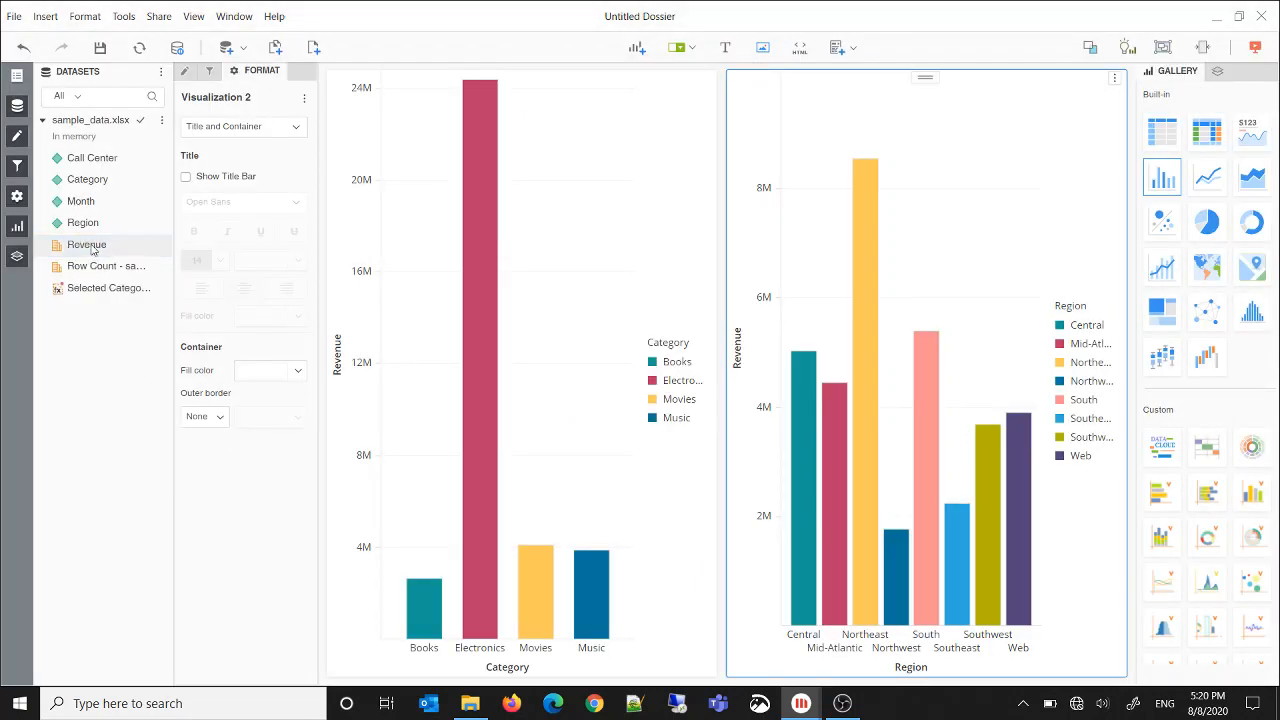
Duplicate Category as a second count metric named Overall Category Count, with Include Distinct Elements set to True
{"action": "right_click", "coordinate": [95, 190]}
{"action": "left_click", "coordinate": [106, 198]}
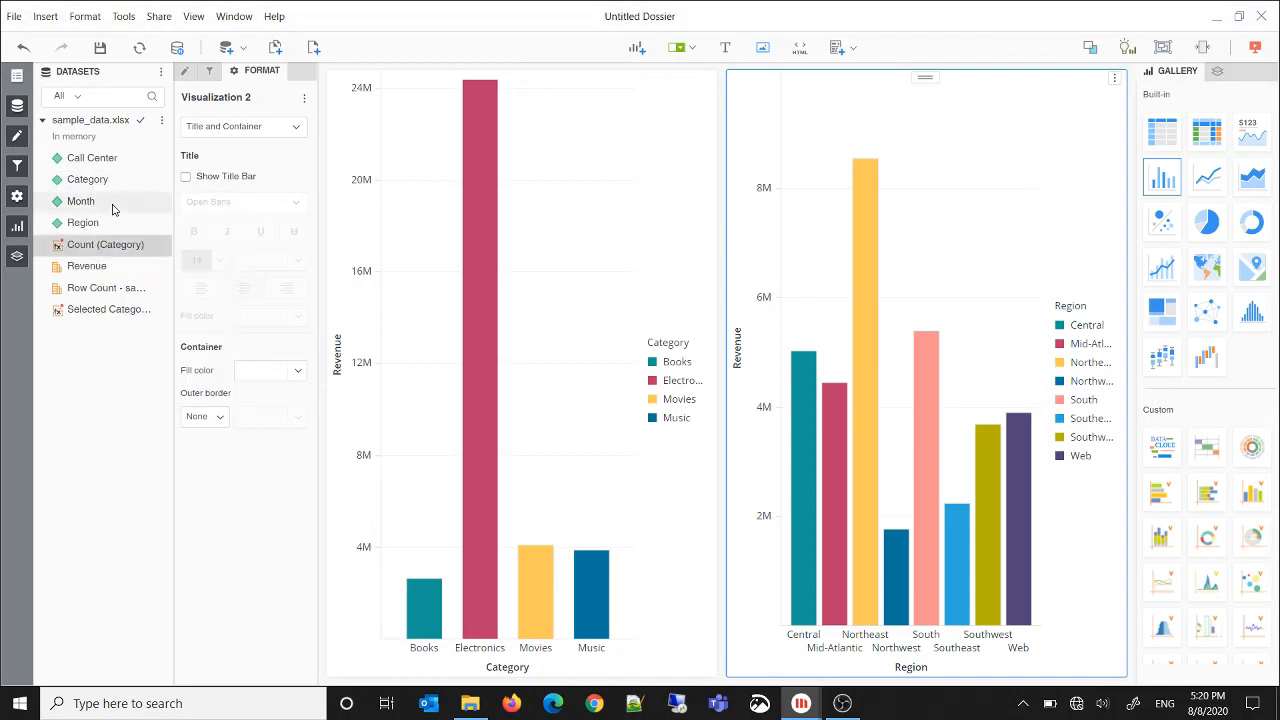
{"action": "right_click", "coordinate": [96, 255]}
{"action": "left_click", "coordinate": [104, 263]}
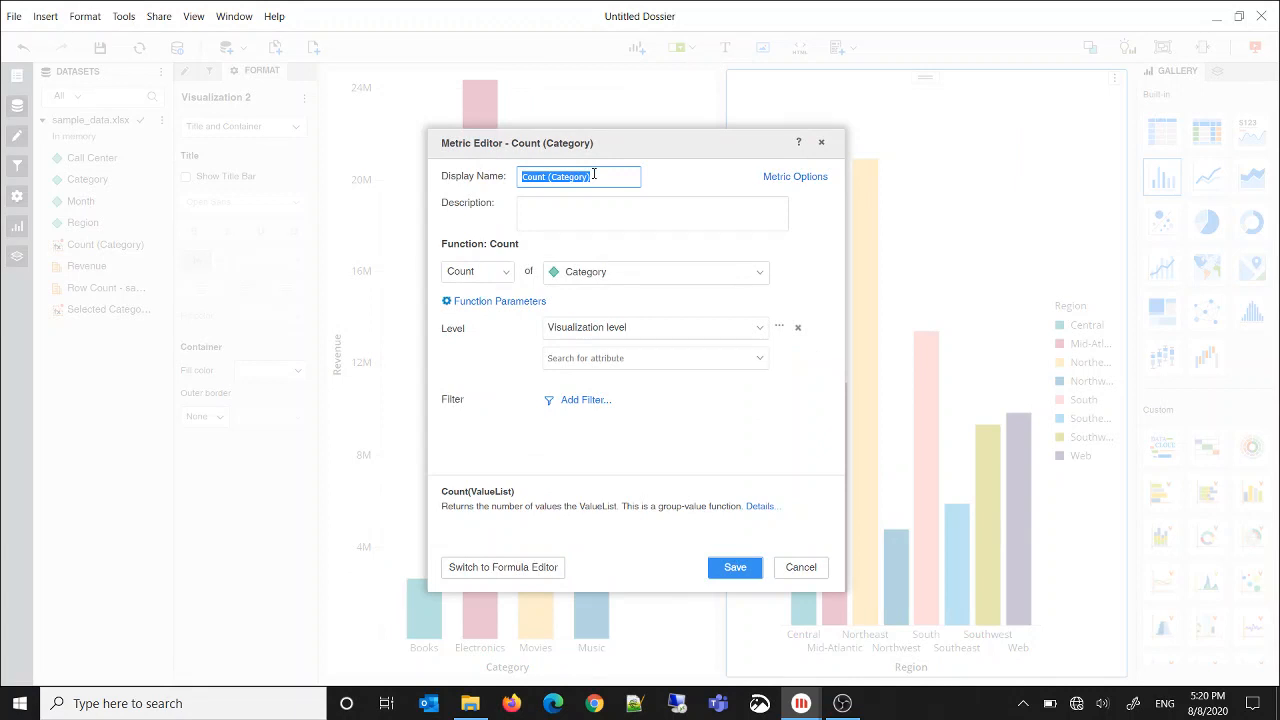
{"action": "type", "text": "Count"}
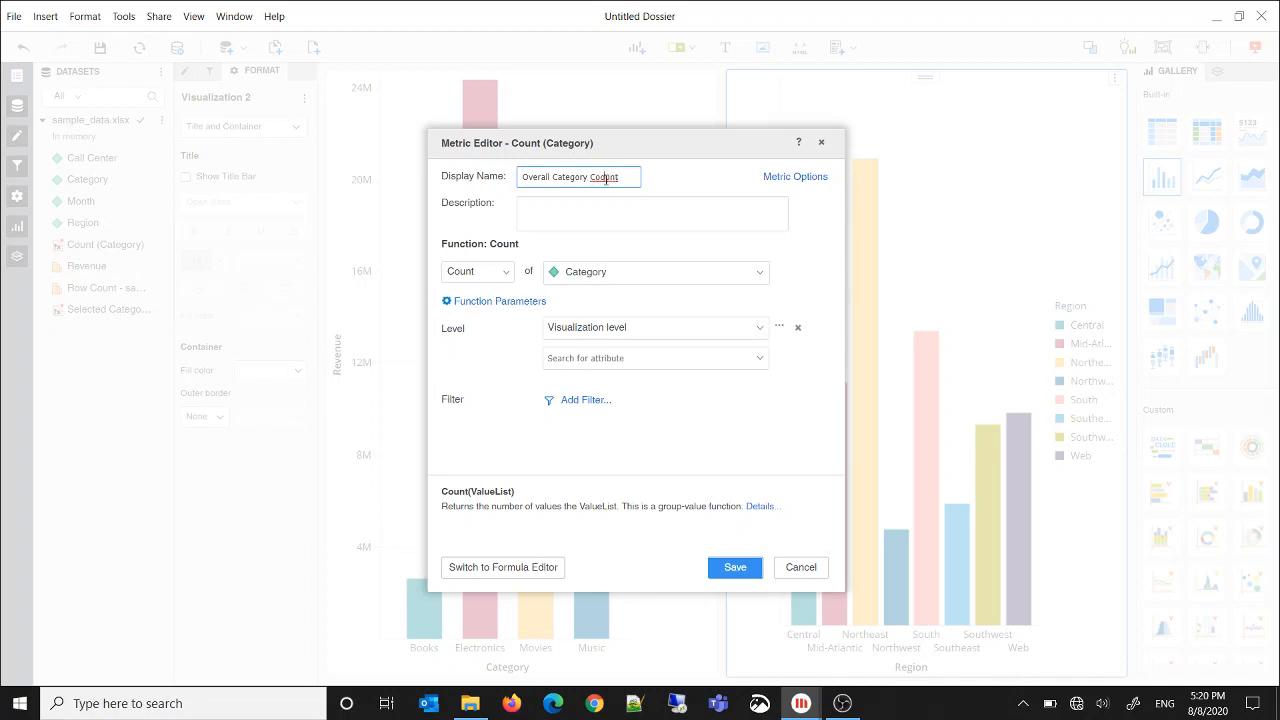
{"action": "left_click", "coordinate": [476, 301]}
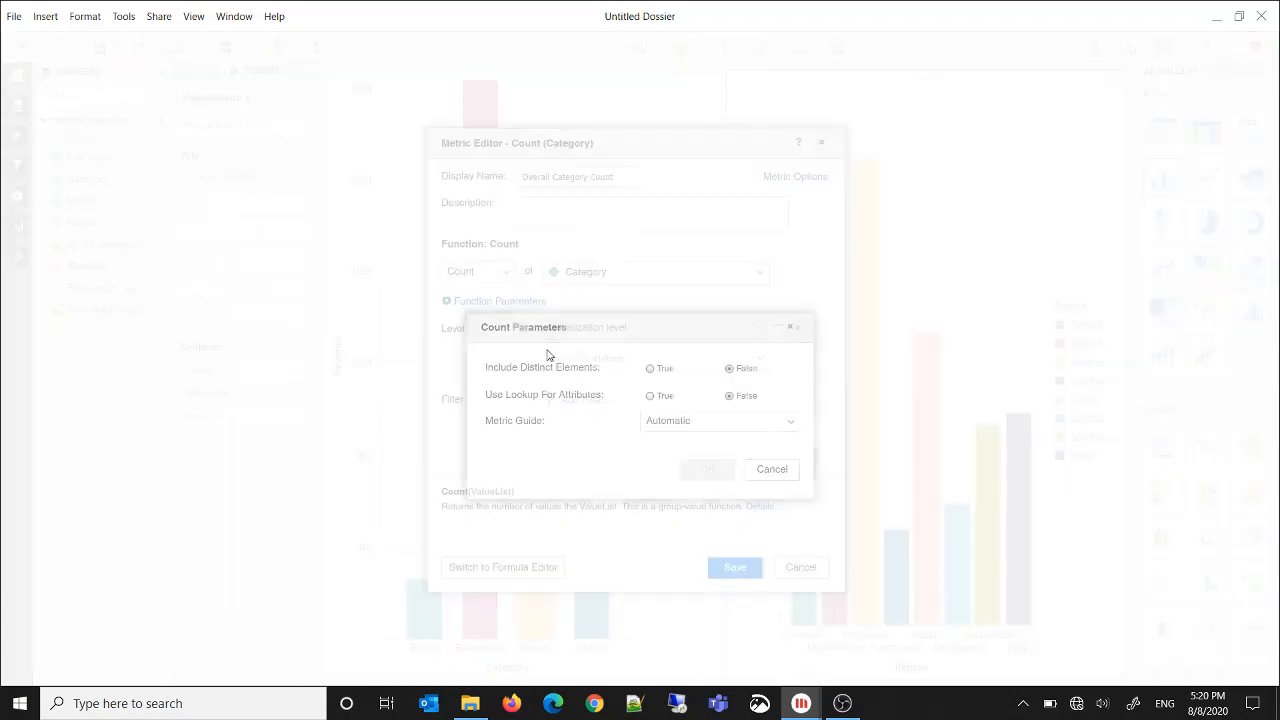
{"action": "left_click", "coordinate": [651, 371]}
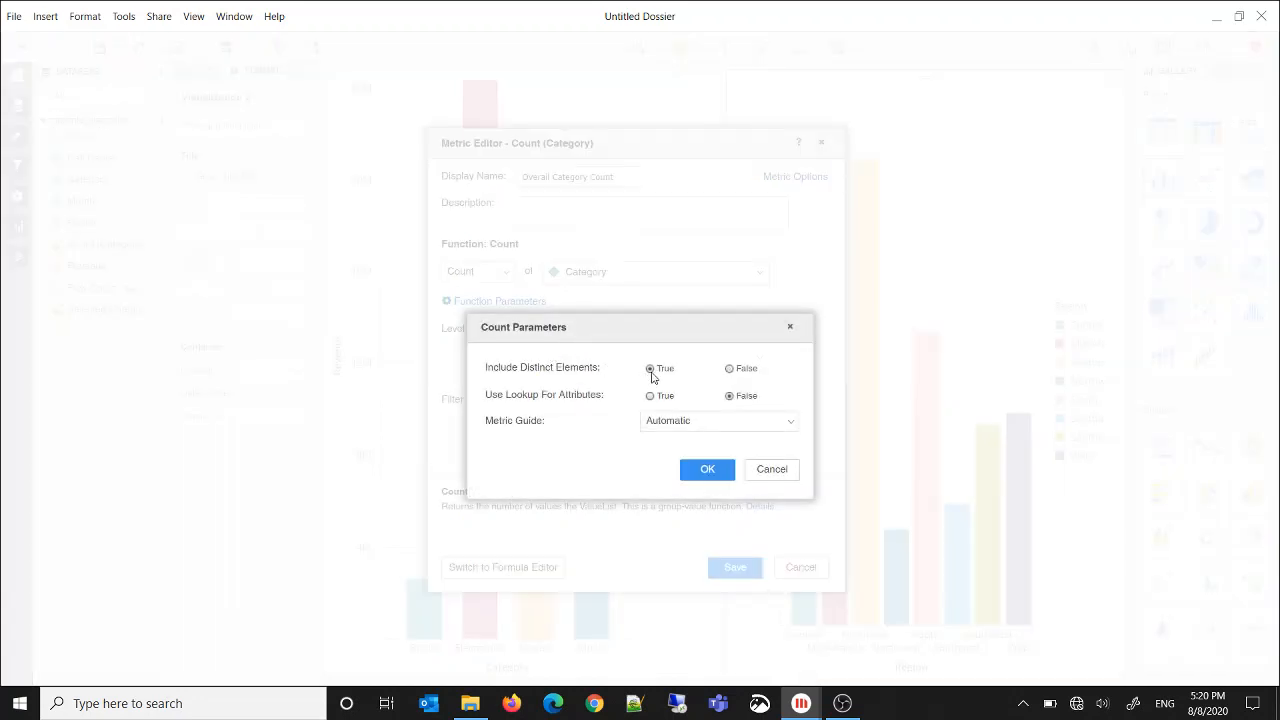
{"action": "left_click", "coordinate": [700, 470]}
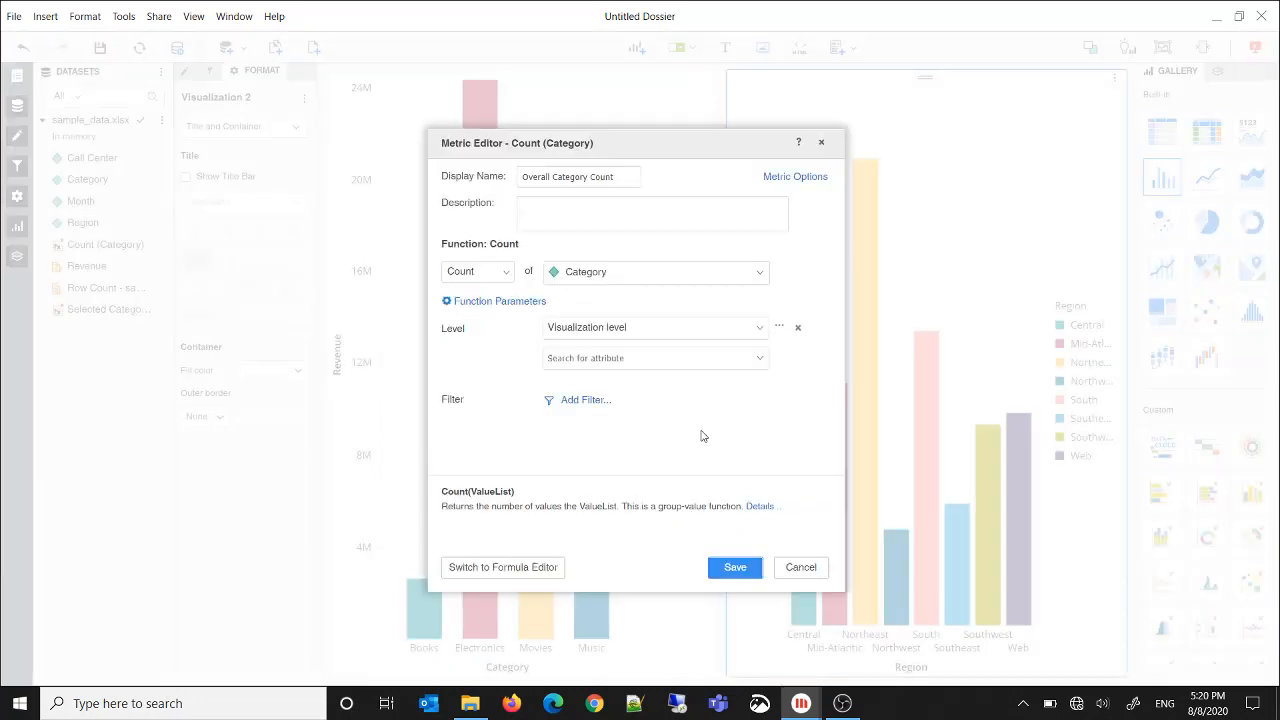
Add Category as a level of Overall Category Count, with filter relationship Ignore and aggregation None, and save the metric
{"action": "left_click", "coordinate": [761, 362]}
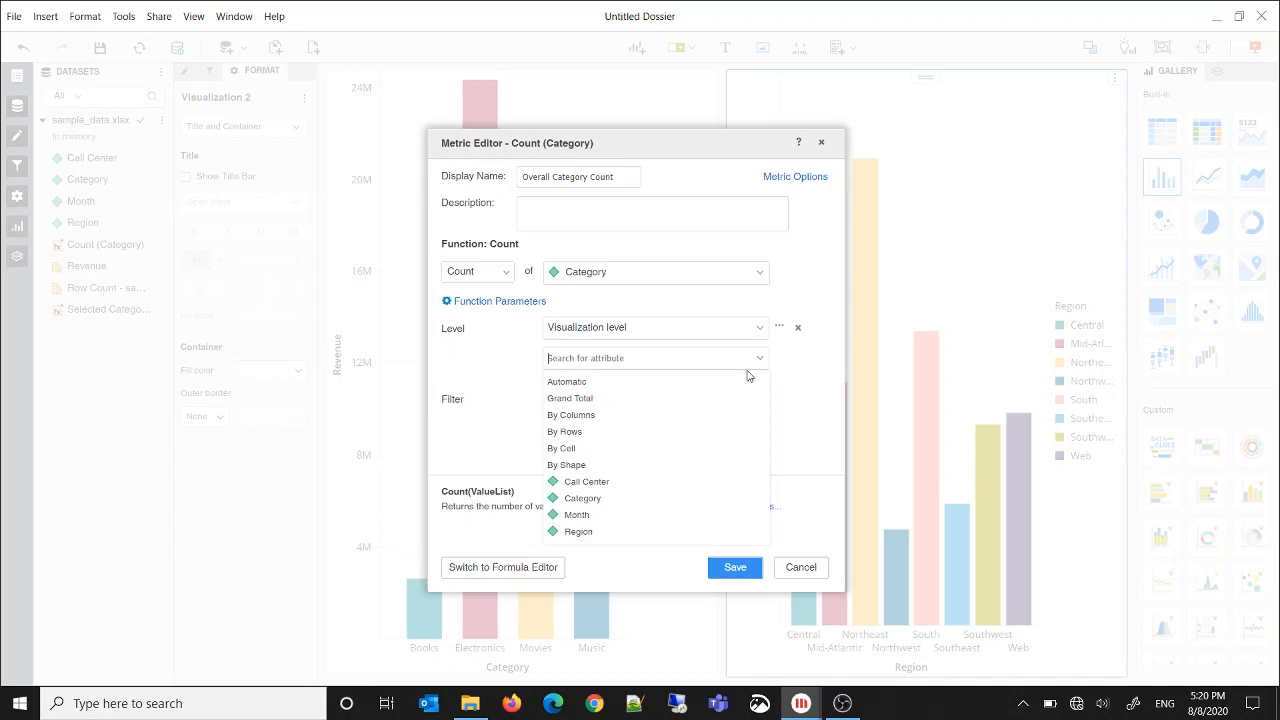
{"action": "left_click", "coordinate": [590, 496]}
{"action": "left_click", "coordinate": [779, 357]}
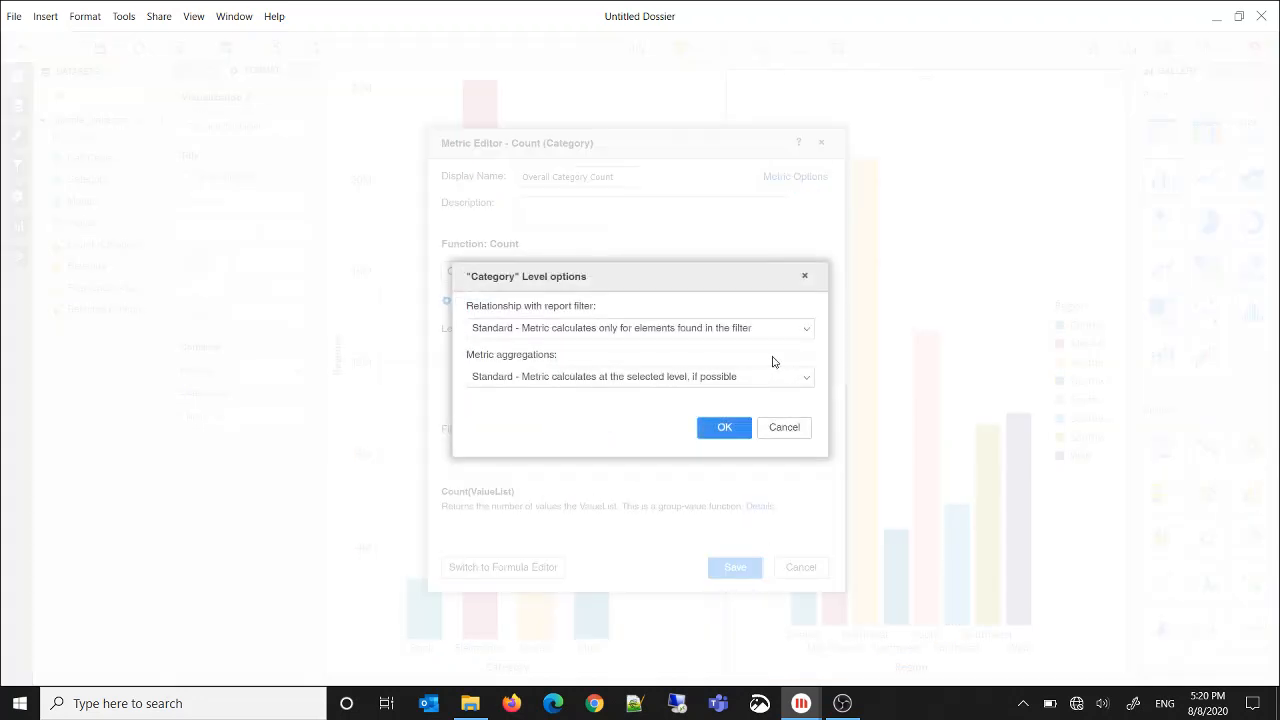
{"action": "left_click", "coordinate": [696, 336]}
{"action": "left_click", "coordinate": [688, 408]}
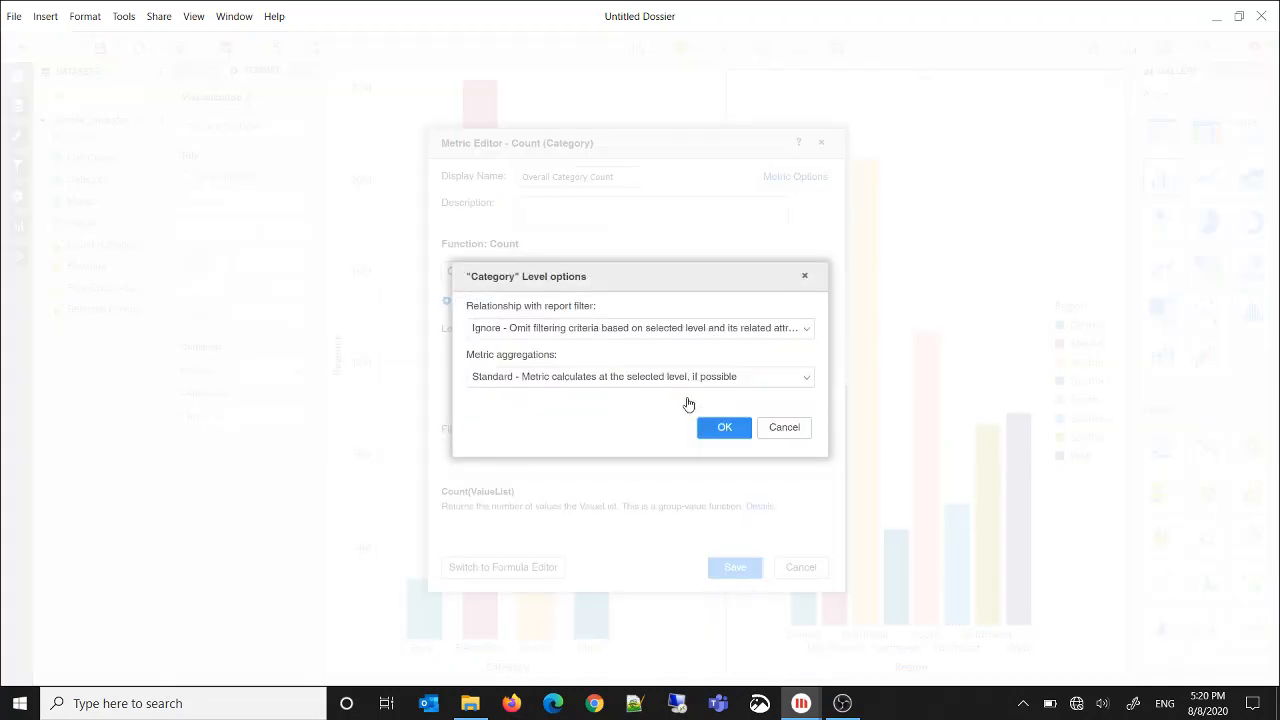
{"action": "left_click", "coordinate": [691, 378]}
{"action": "left_click", "coordinate": [686, 432]}
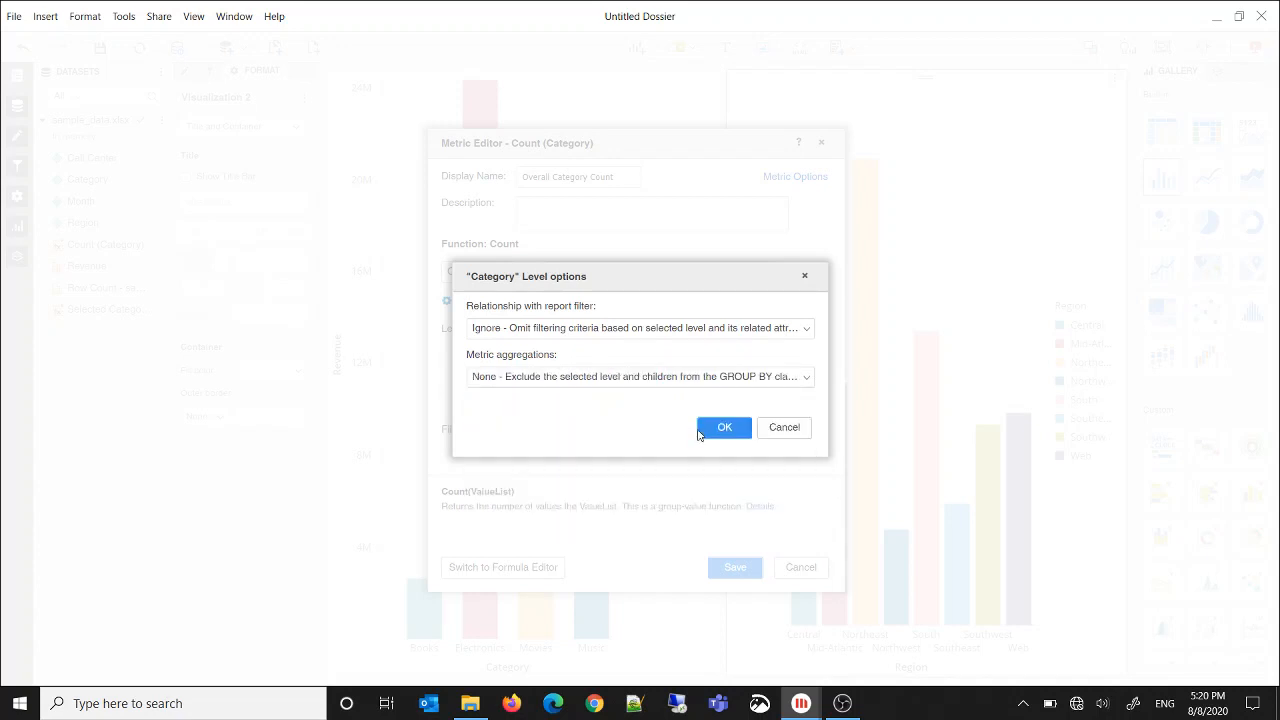
{"action": "left_click", "coordinate": [721, 429]}
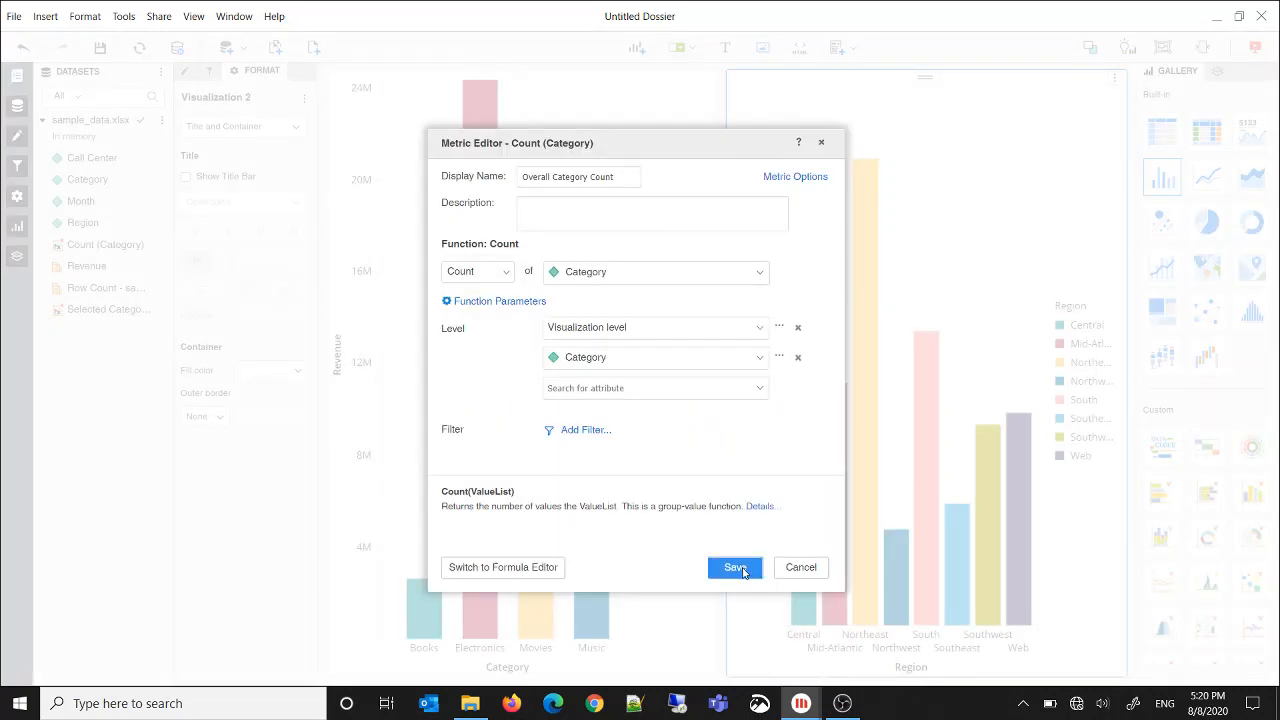
{"action": "left_click", "coordinate": [735, 567]}
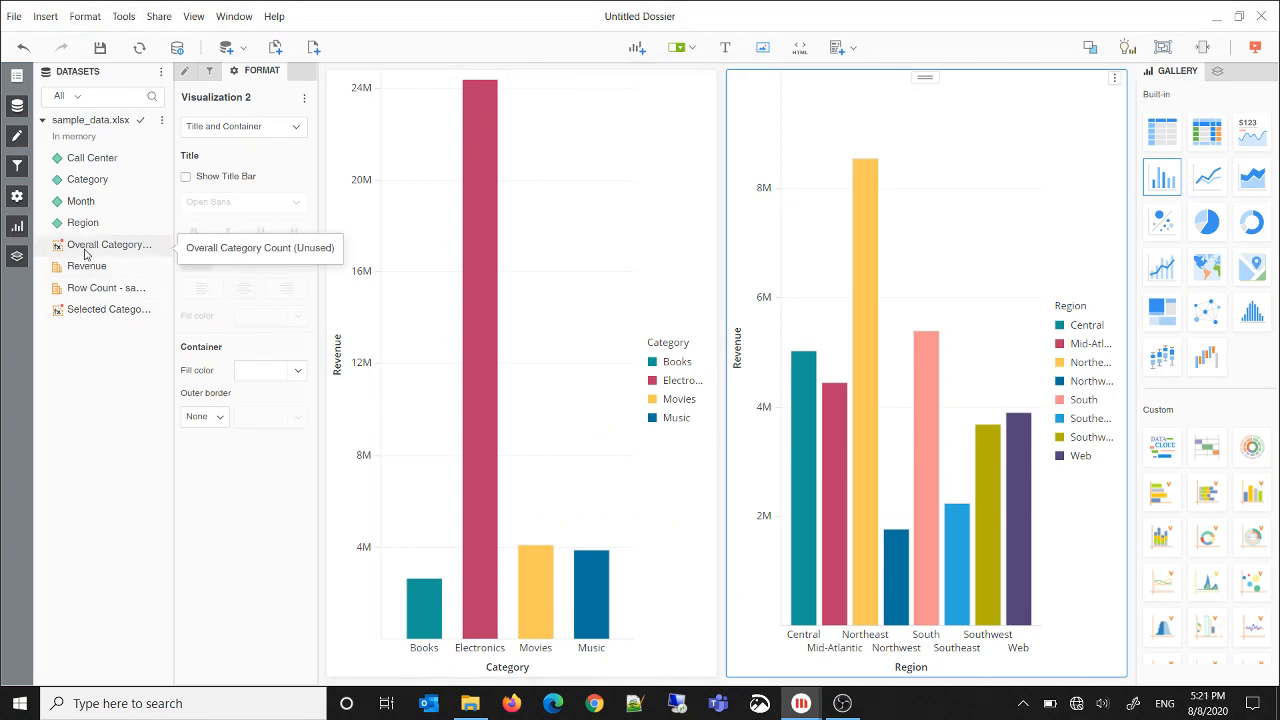
Duplicate Category as a metric again and replace its Count formula with the ConcatAgg function
{"action": "right_click", "coordinate": [85, 184]}
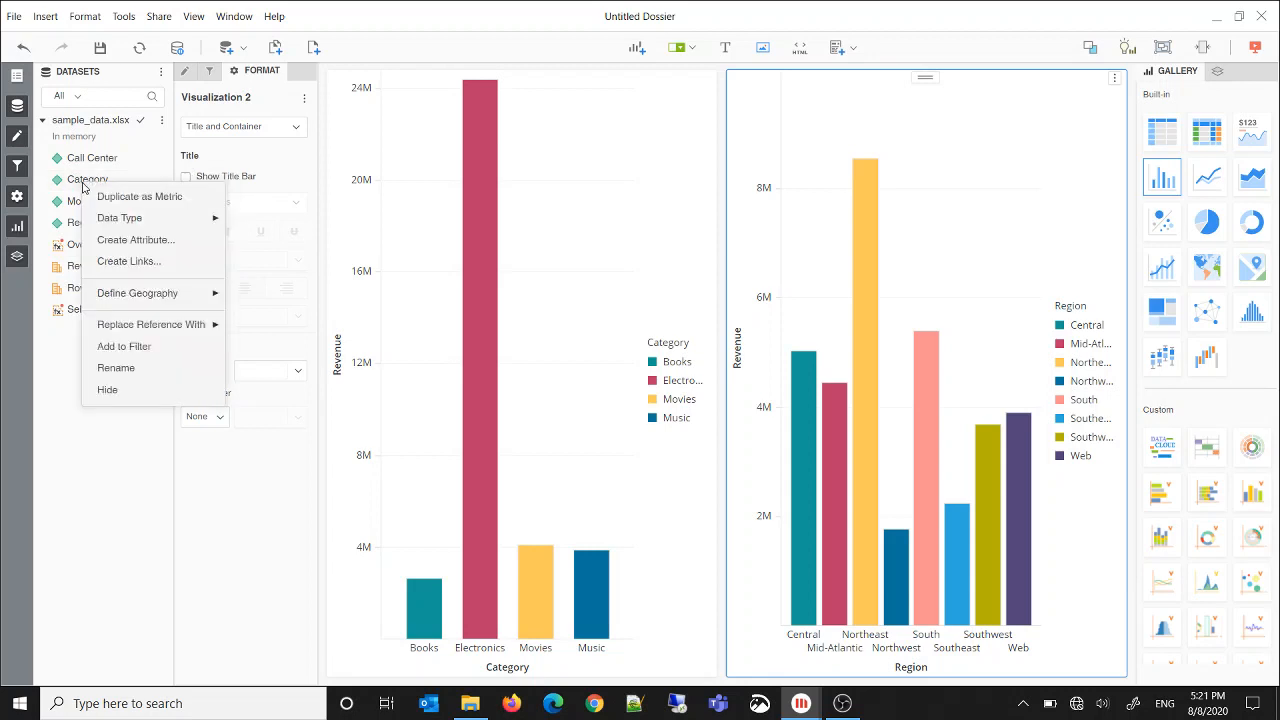
{"action": "left_click", "coordinate": [108, 198]}
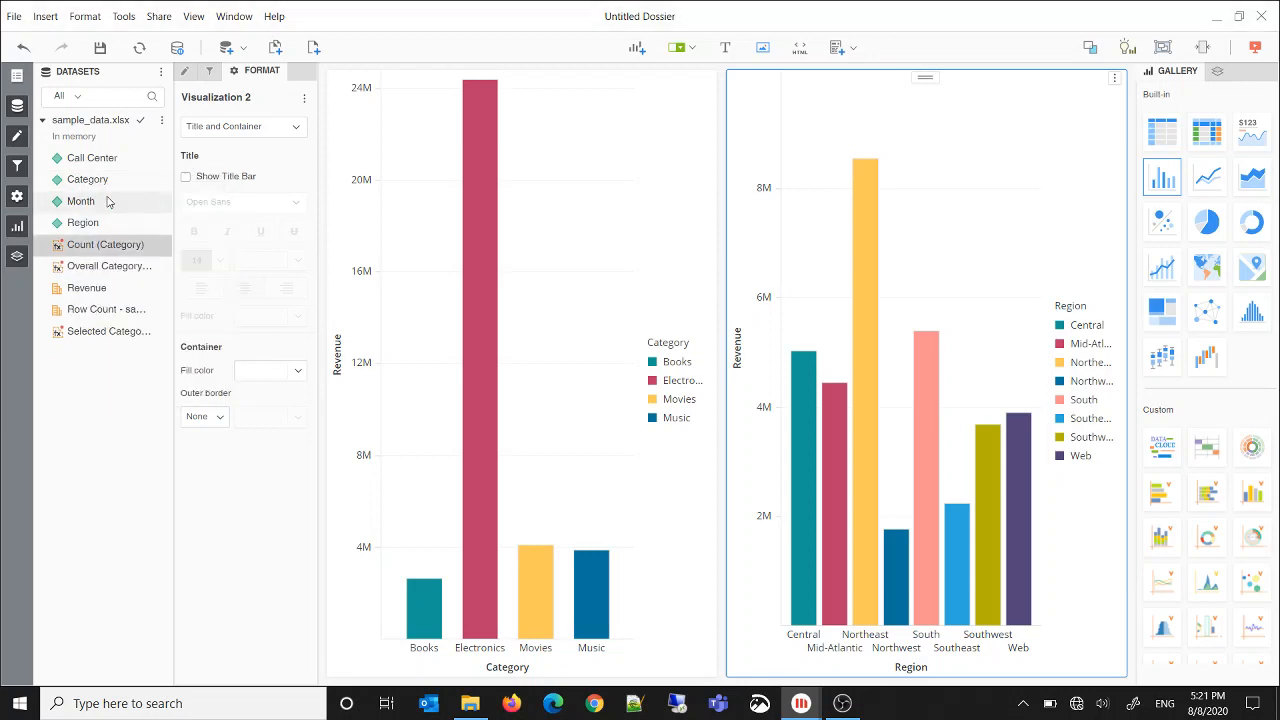
{"action": "right_click", "coordinate": [97, 248]}
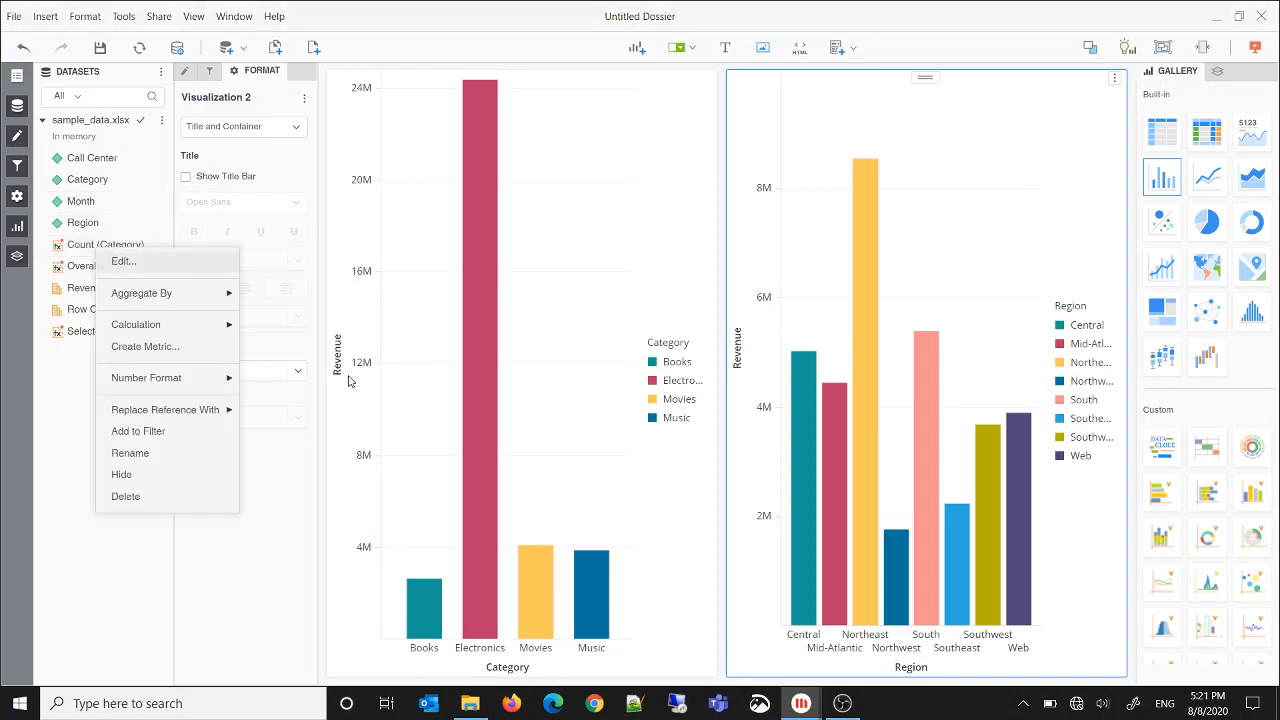
{"action": "left_click", "coordinate": [121, 261]}
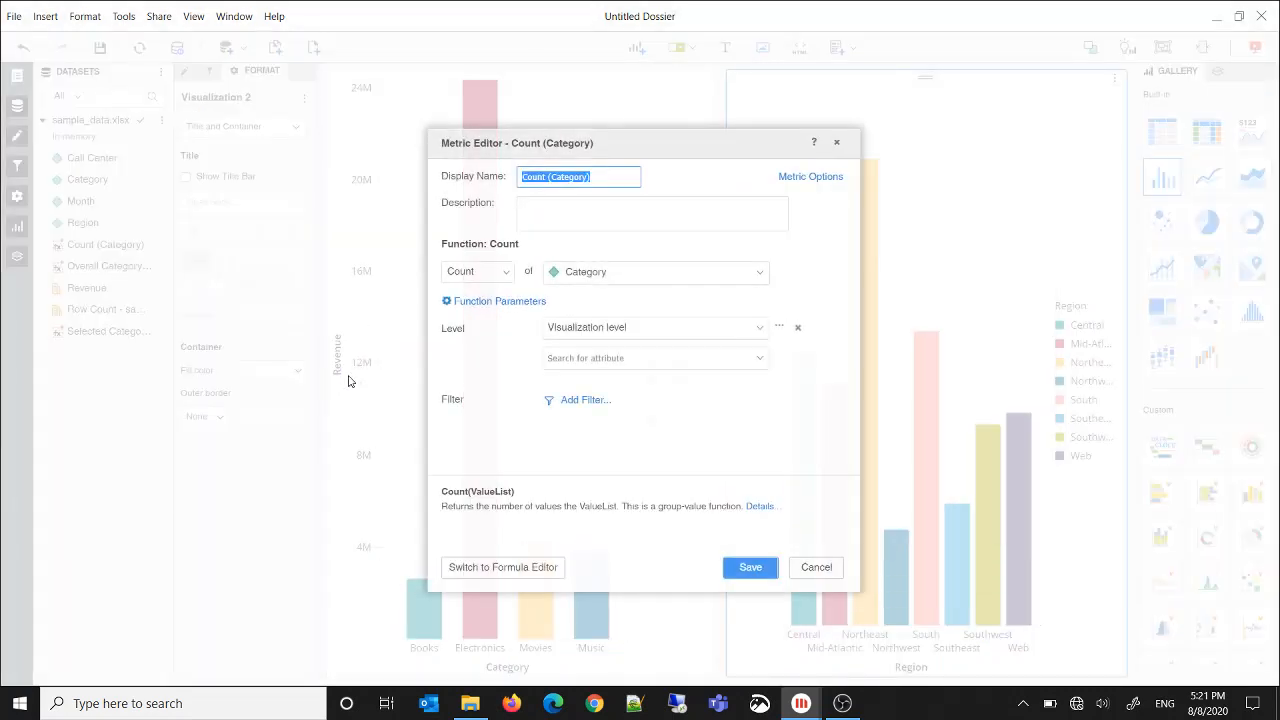
{"action": "left_click", "coordinate": [512, 567]}
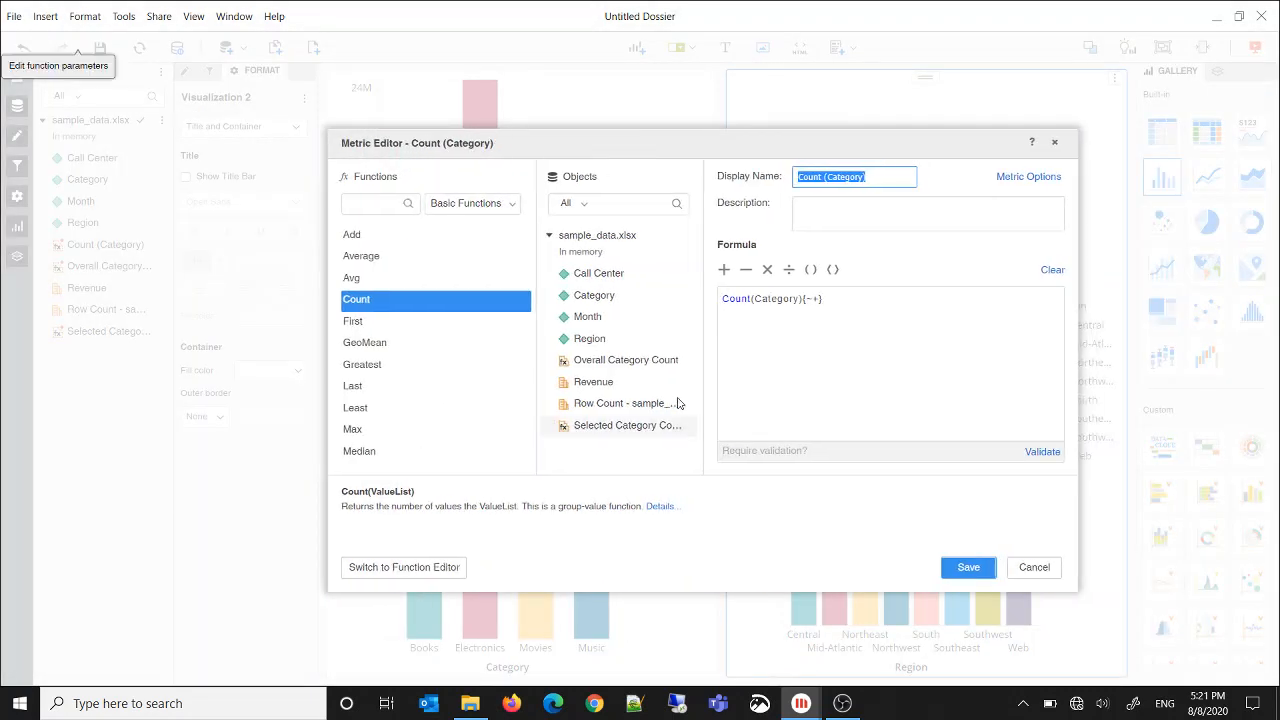
{"action": "left_click", "coordinate": [1052, 269]}
{"action": "left_click", "coordinate": [370, 203]}
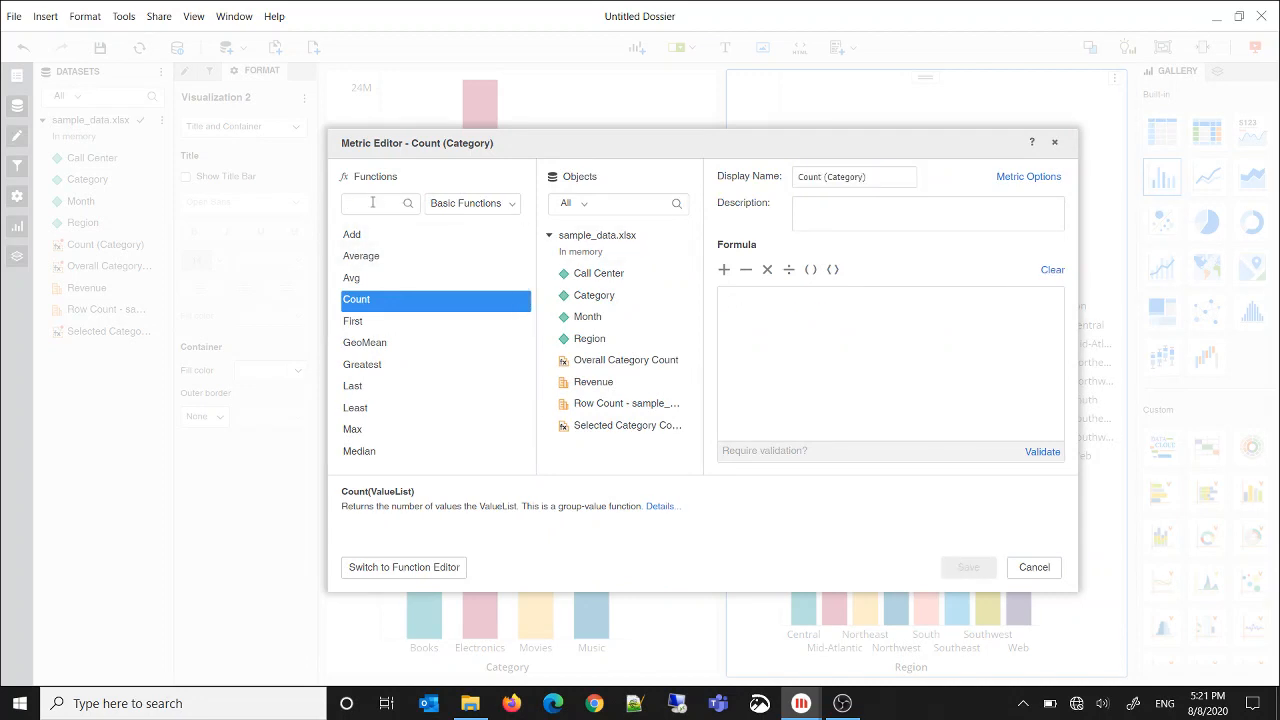
{"action": "type", "text": "concat"}
{"action": "left_click", "coordinate": [362, 257]}
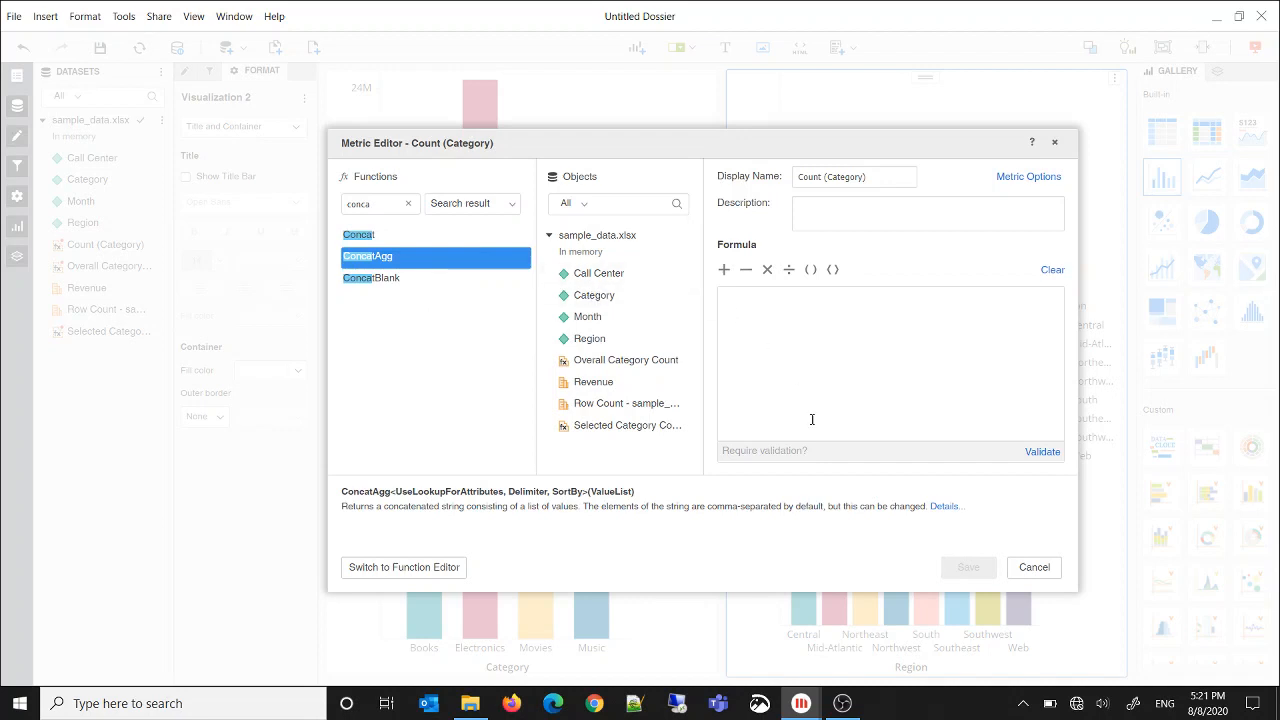
Set the ConcatAgg value list to Category@ID and its use of lookup for attributes to True
{"action": "left_click", "coordinate": [466, 560]}
{"action": "left_click", "coordinate": [686, 278]}
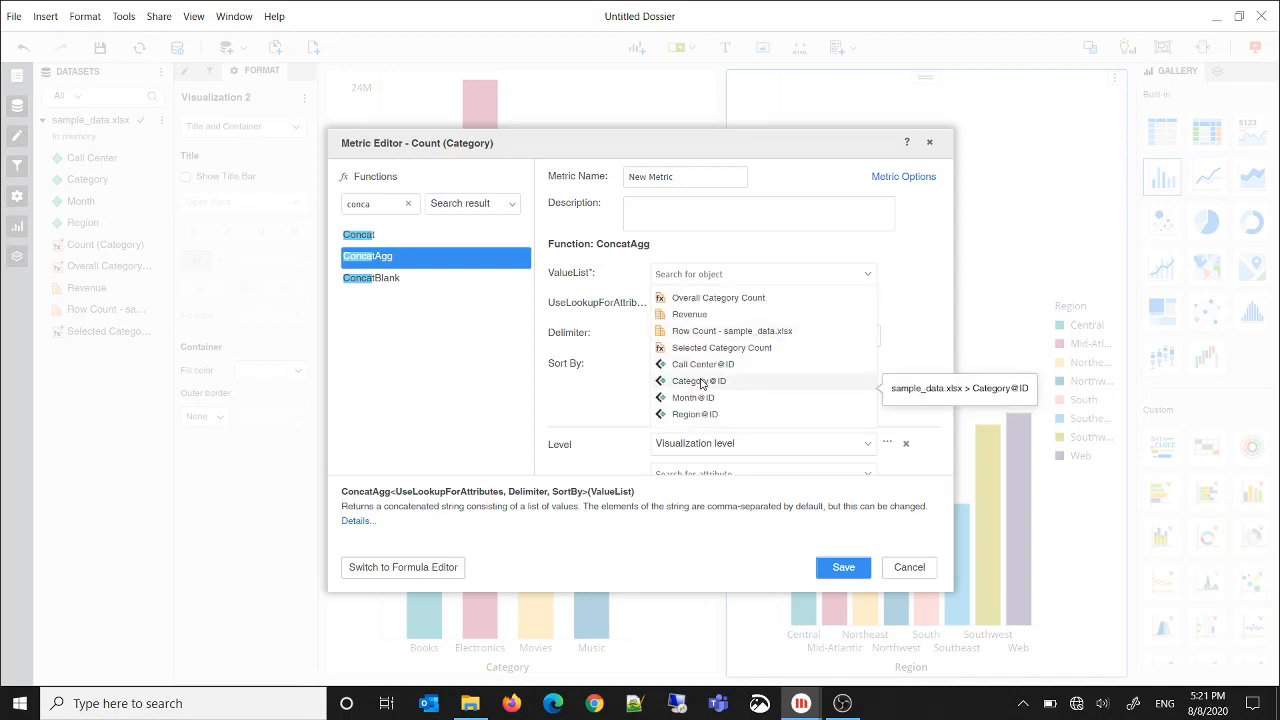
{"action": "left_click", "coordinate": [717, 378]}
{"action": "left_click", "coordinate": [757, 305]}
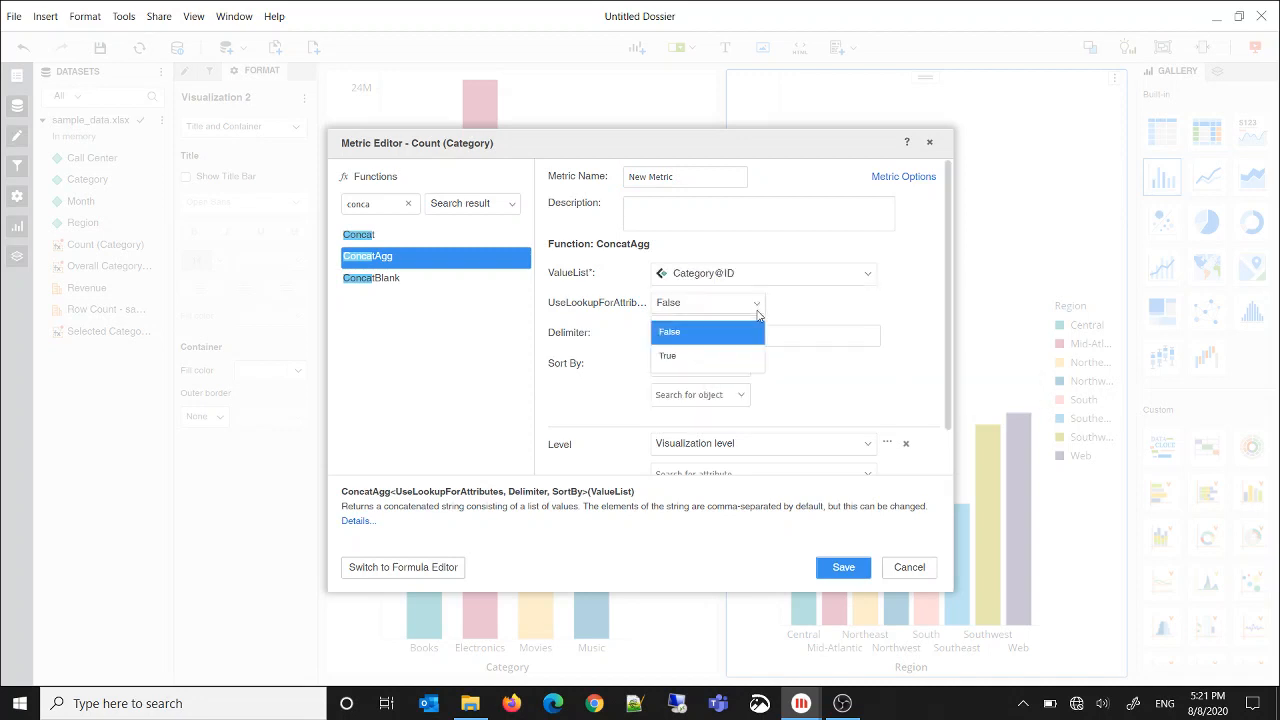
{"action": "left_click", "coordinate": [716, 356]}
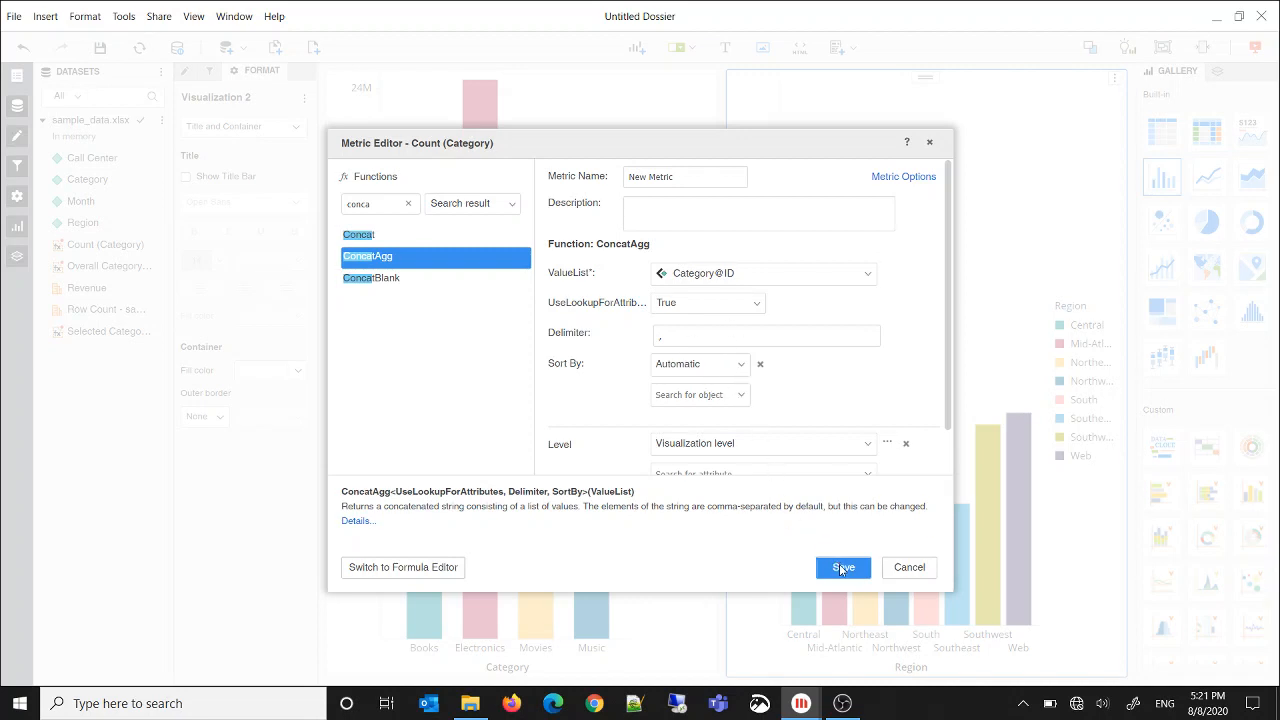
Name the concatenation metric Category List and save it
{"action": "left_click", "coordinate": [700, 183]}
{"action": "triple_click", "coordinate": [700, 183]}
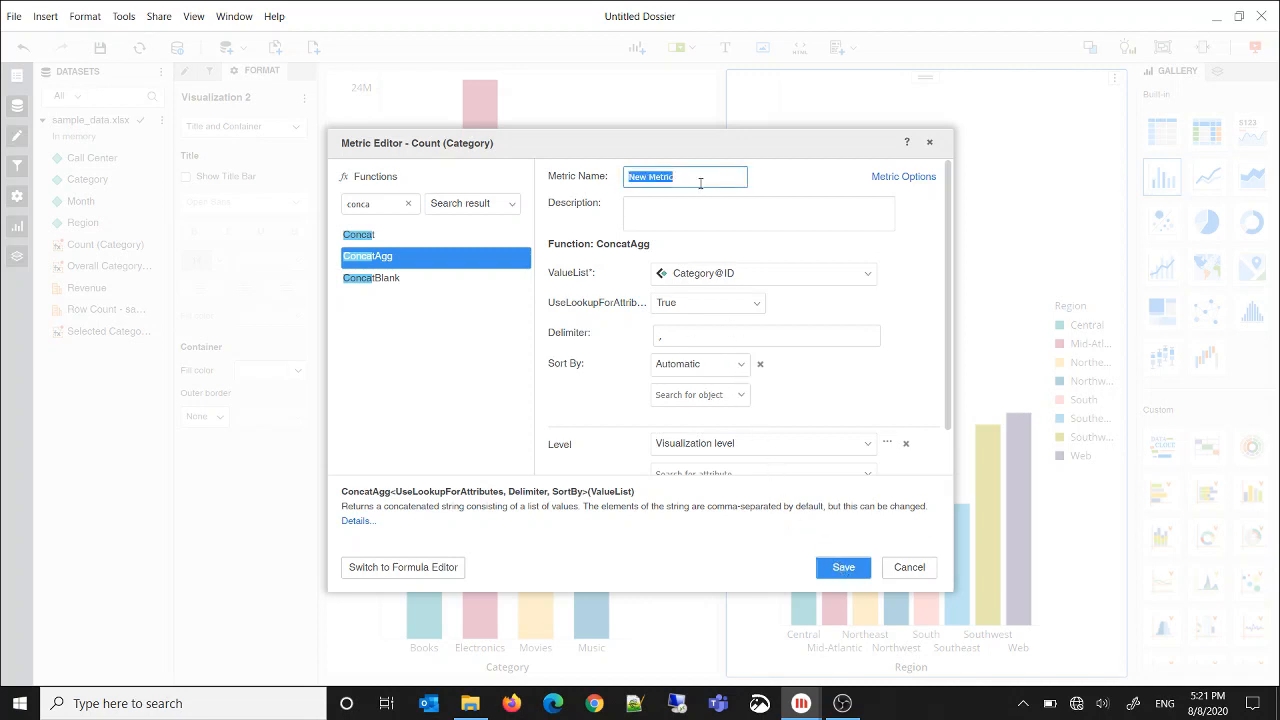
{"action": "type", "text": "conc"}
{"action": "key", "text": "BackSpace"}
{"action": "key", "text": "BackSpace"}
{"action": "type", "text": "Cate"}
{"action": "left_click", "coordinate": [838, 567]}
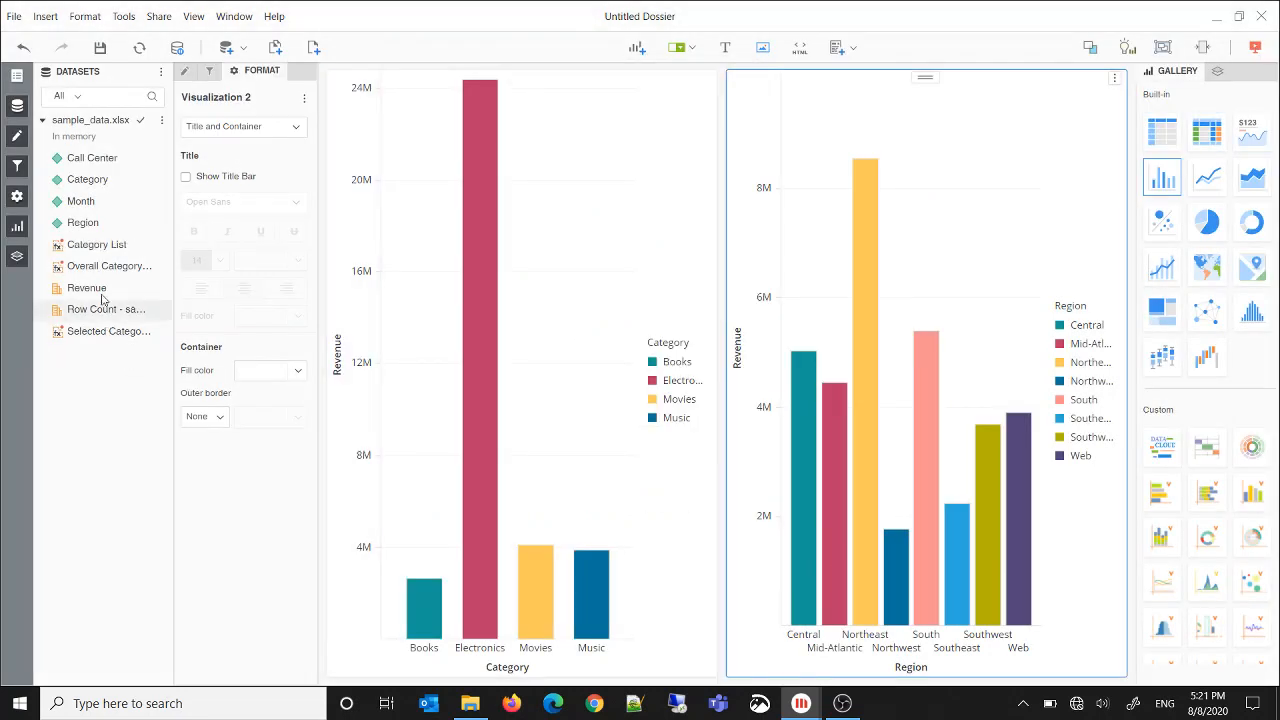
Create a new metric based on Category List and name it Category Filter
{"action": "right_click", "coordinate": [97, 249]}
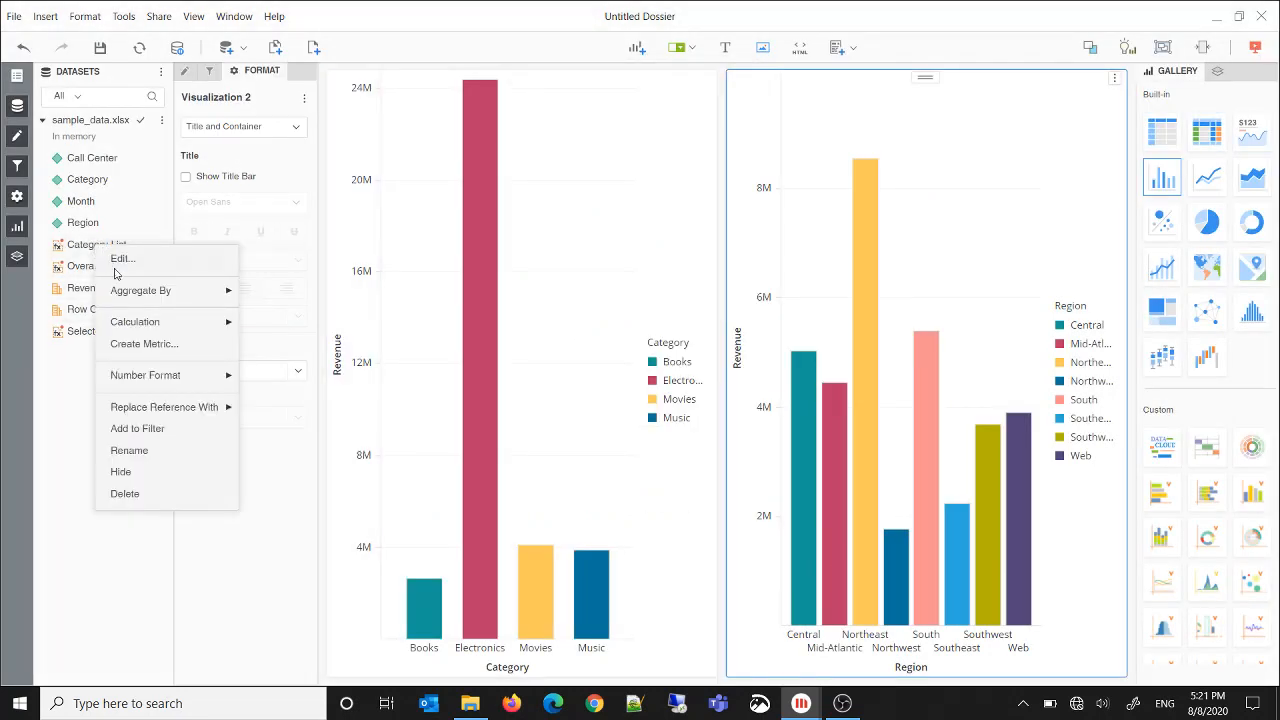
{"action": "mouse_move", "coordinate": [127, 325]}
{"action": "left_click", "coordinate": [135, 350]}
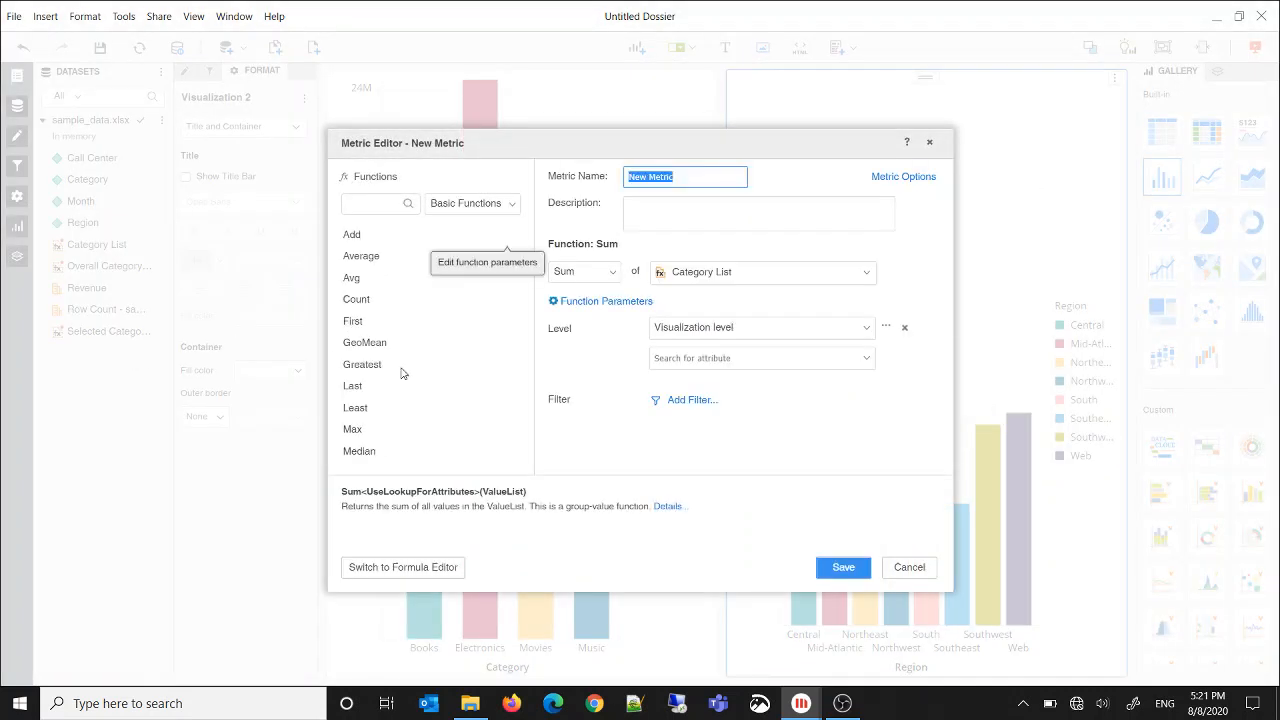
{"action": "type", "text": "c"}
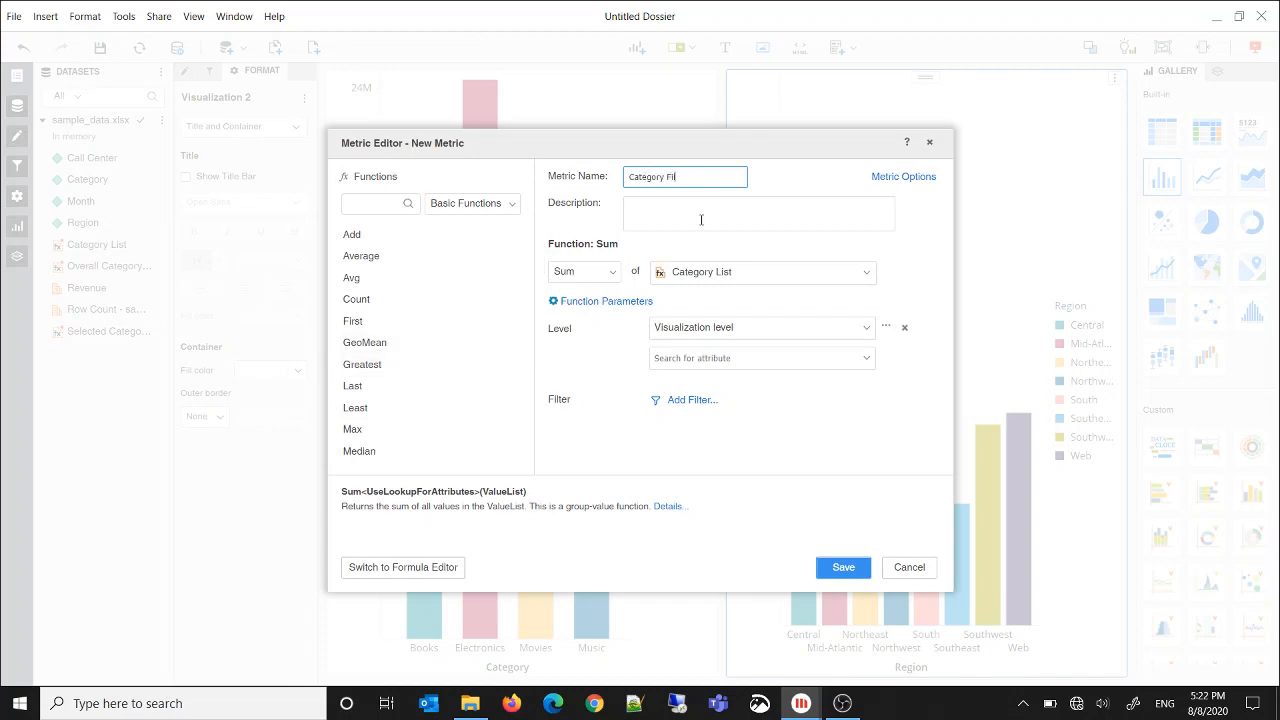
{"action": "type", "text": "ategory Filter"}
Replace the Category Filter metric's formula with a Concat of the text "Category: " and an IF function
{"action": "left_click", "coordinate": [443, 570]}
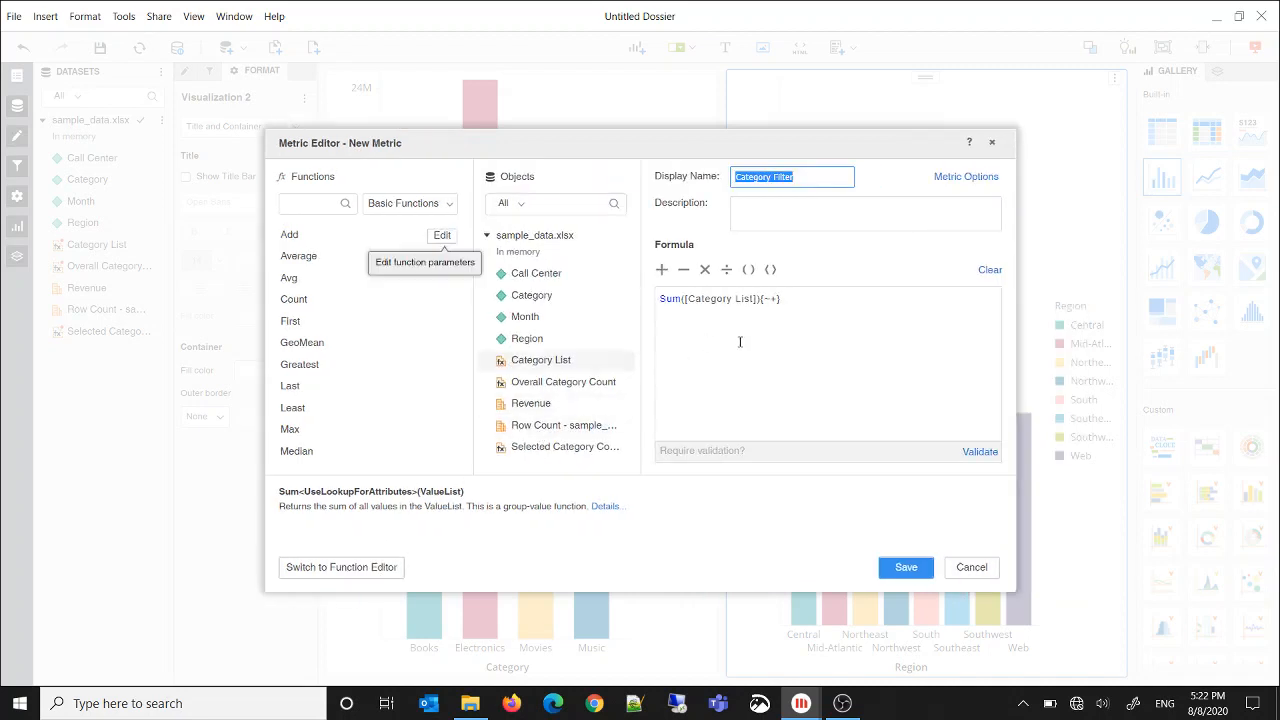
{"action": "left_click", "coordinate": [989, 270]}
{"action": "type", "text": "Conc"}
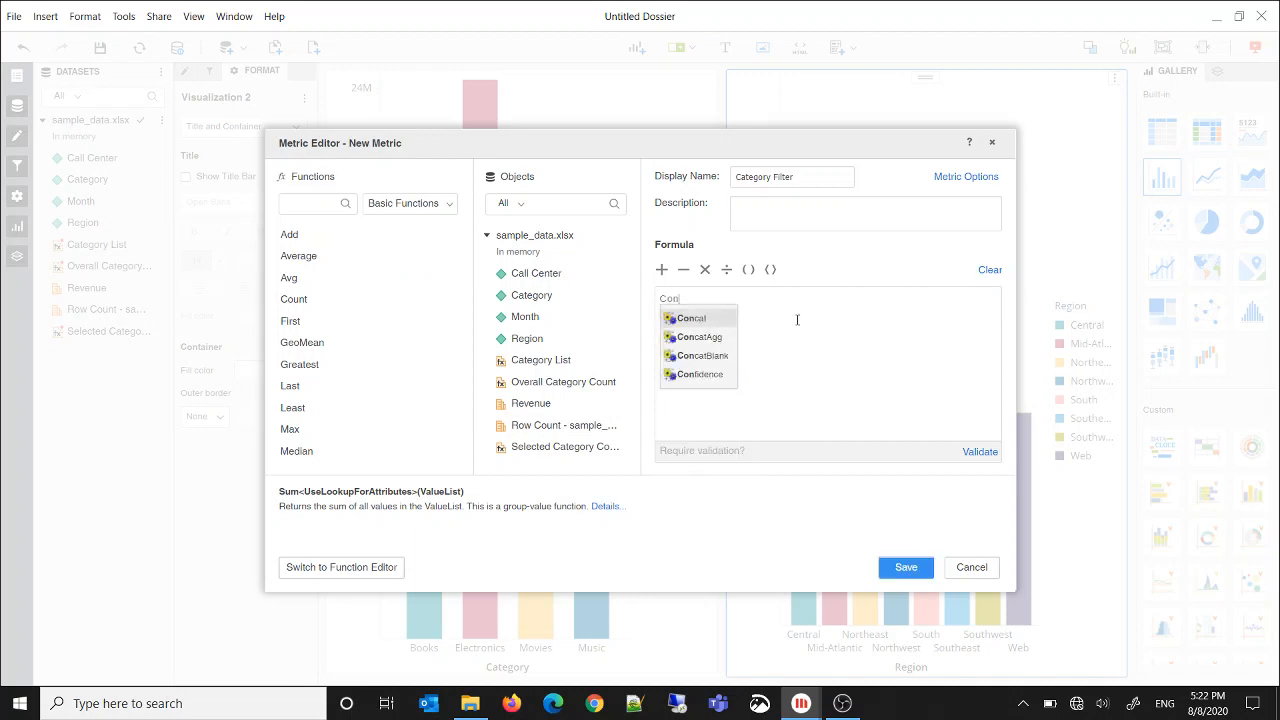
{"action": "left_click", "coordinate": [688, 320]}
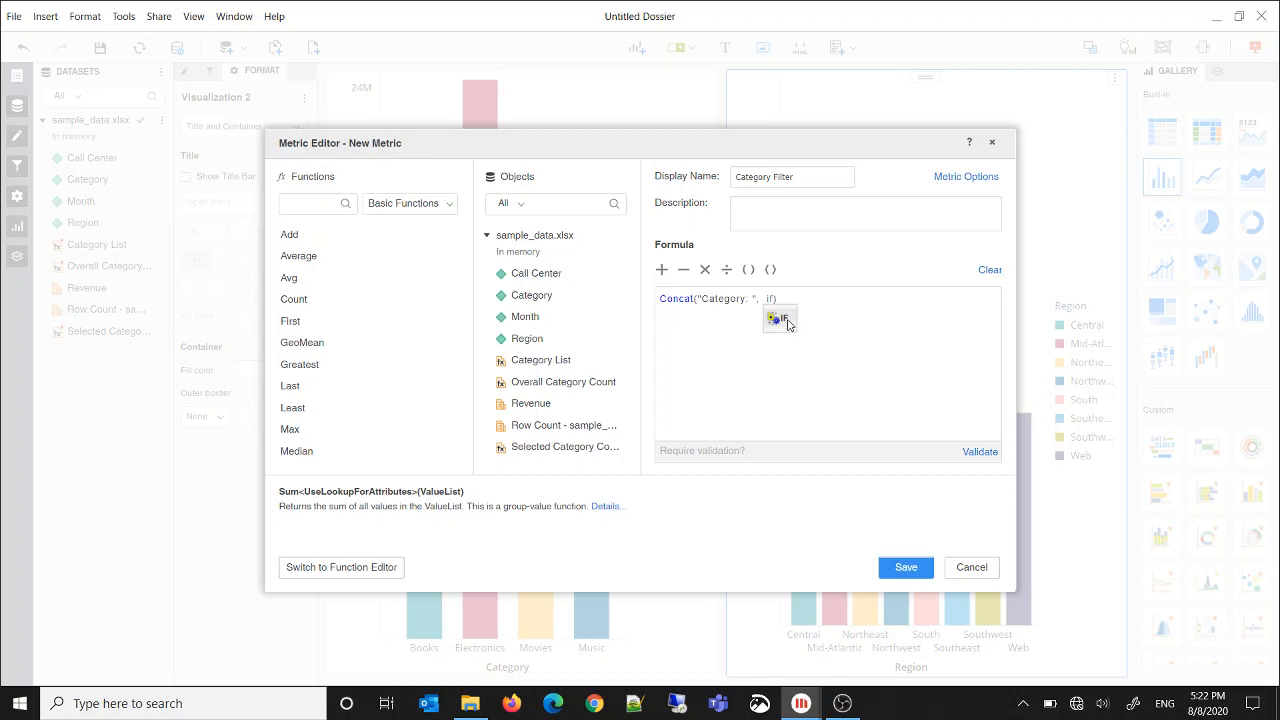
{"action": "left_click", "coordinate": [786, 320]}
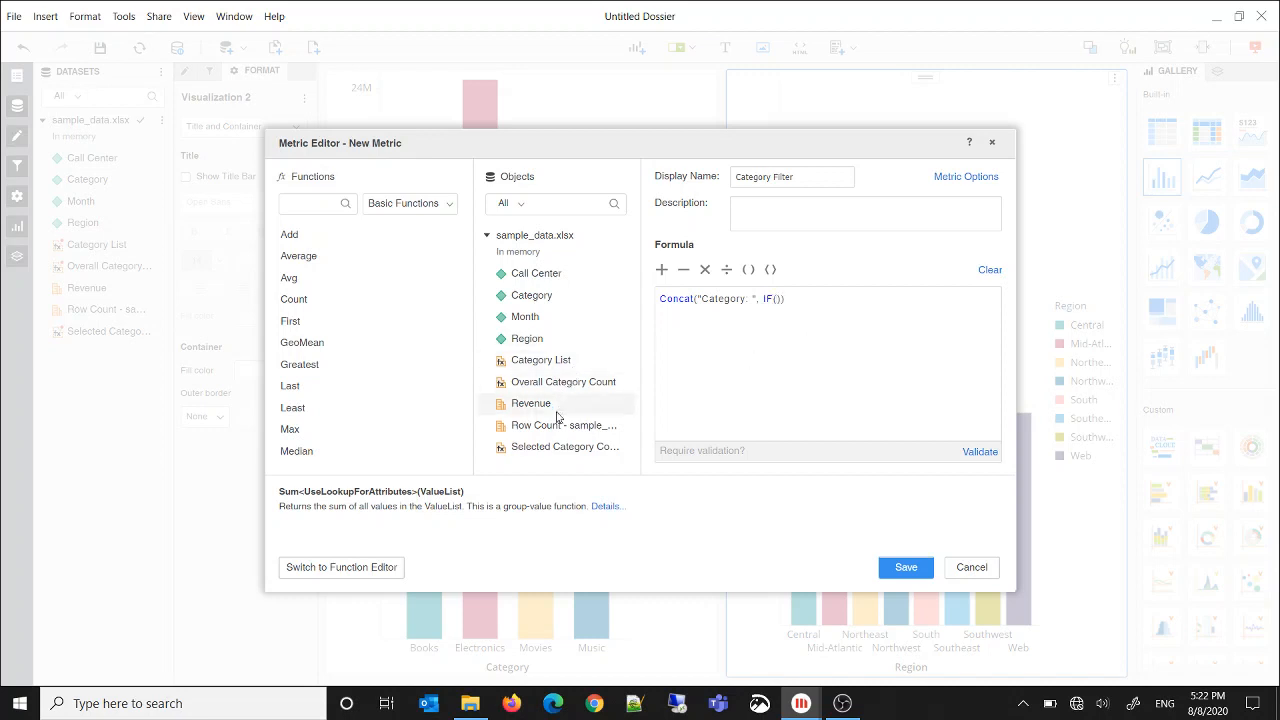
Complete the IF as [Selected Category Count]<[Overall Category Count], [Category List], "All", validate the formula and save the metric
{"action": "double_click", "coordinate": [560, 447]}
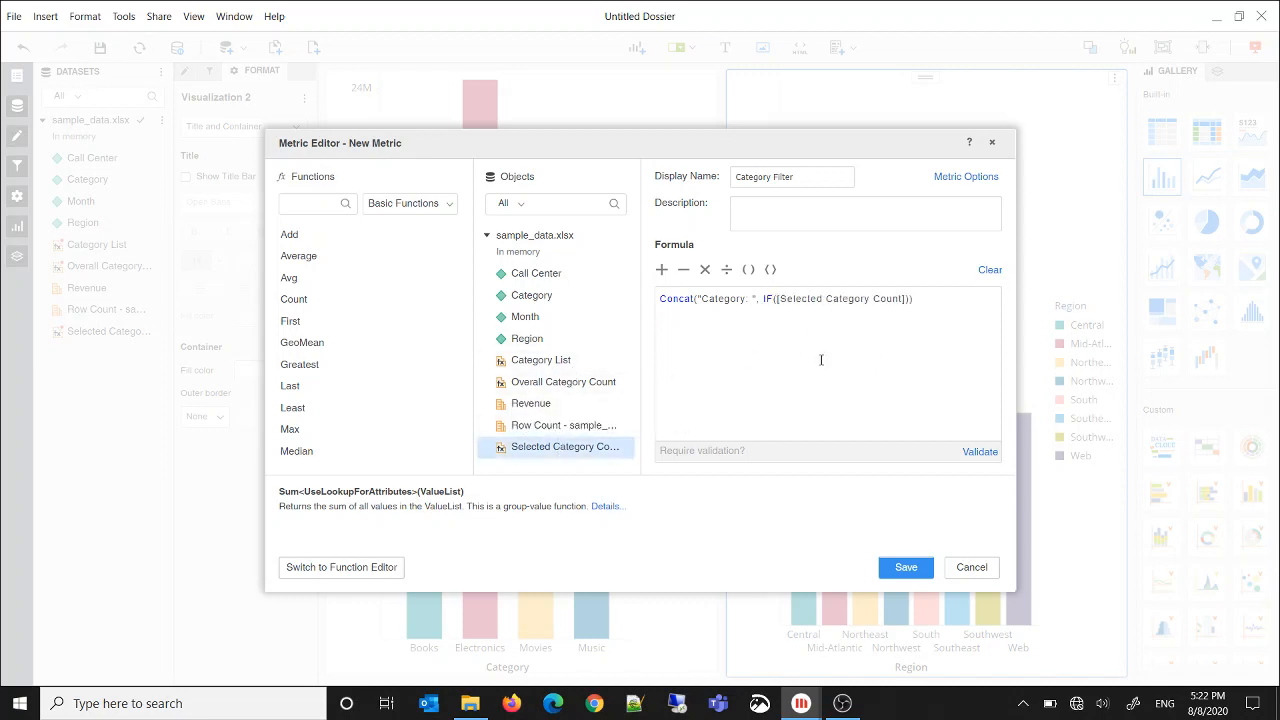
{"action": "double_click", "coordinate": [600, 383]}
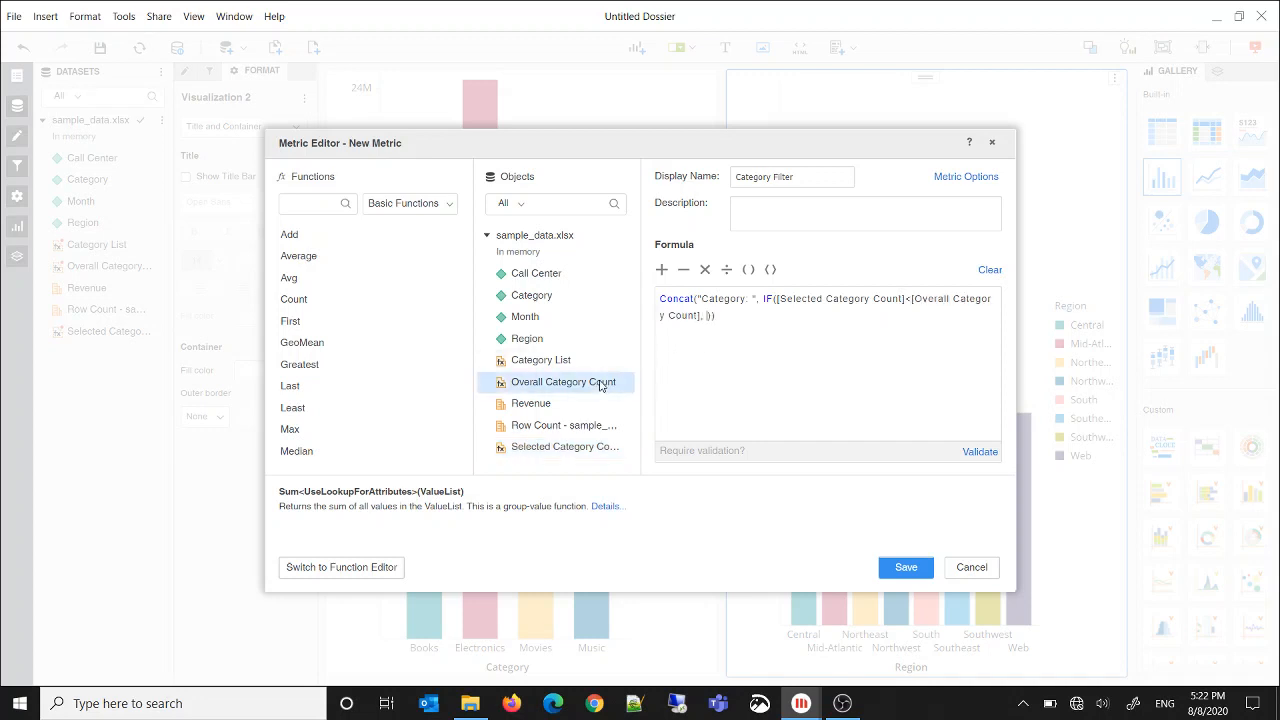
{"action": "double_click", "coordinate": [556, 361]}
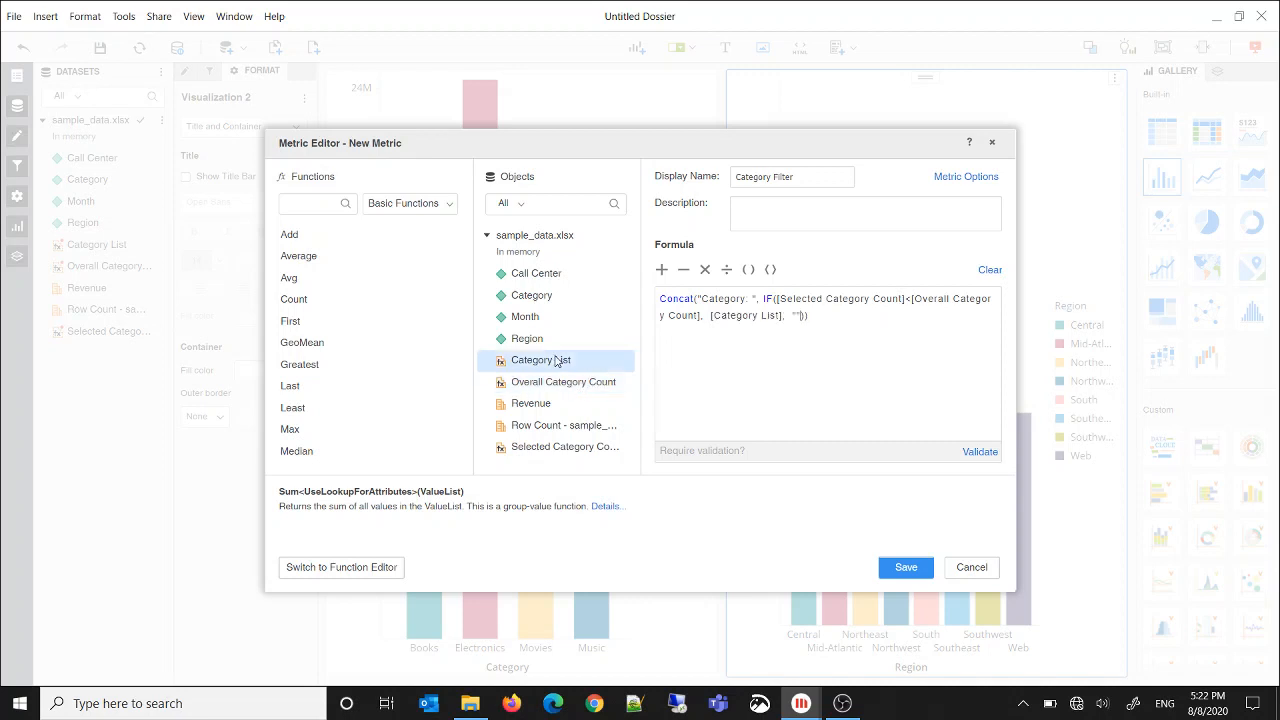
{"action": "type", "text": "All"}
{"action": "left_click", "coordinate": [988, 453]}
{"action": "left_click", "coordinate": [920, 568]}
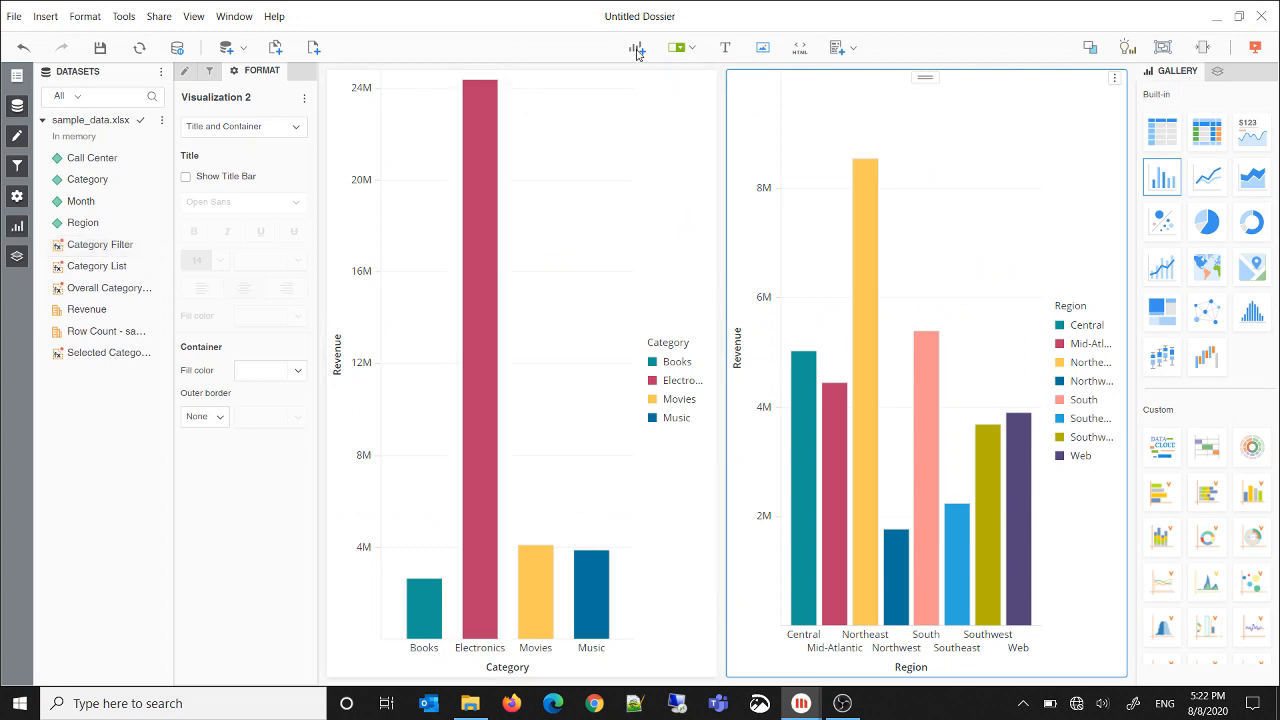
Add a new visualization to the page and place it above the Category revenue chart
{"action": "left_click", "coordinate": [636, 48]}
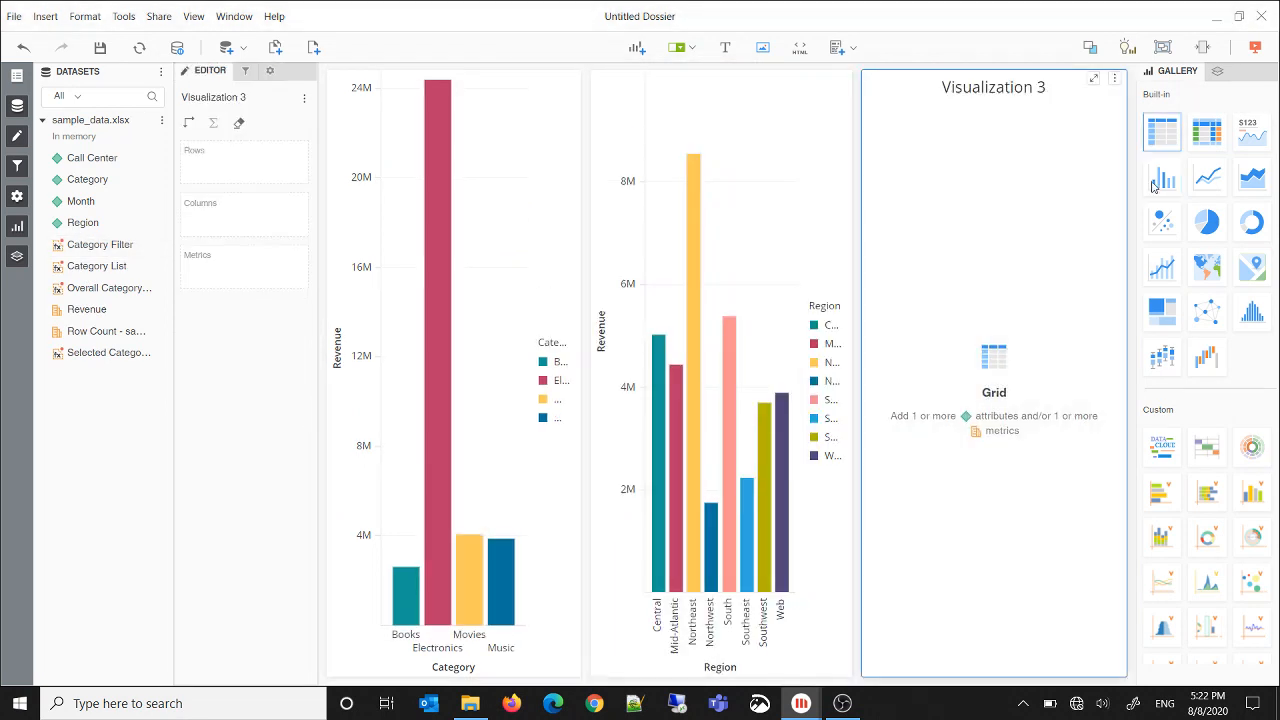
{"action": "left_click_drag", "start_coordinate": [978, 86], "coordinate": [576, 213]}
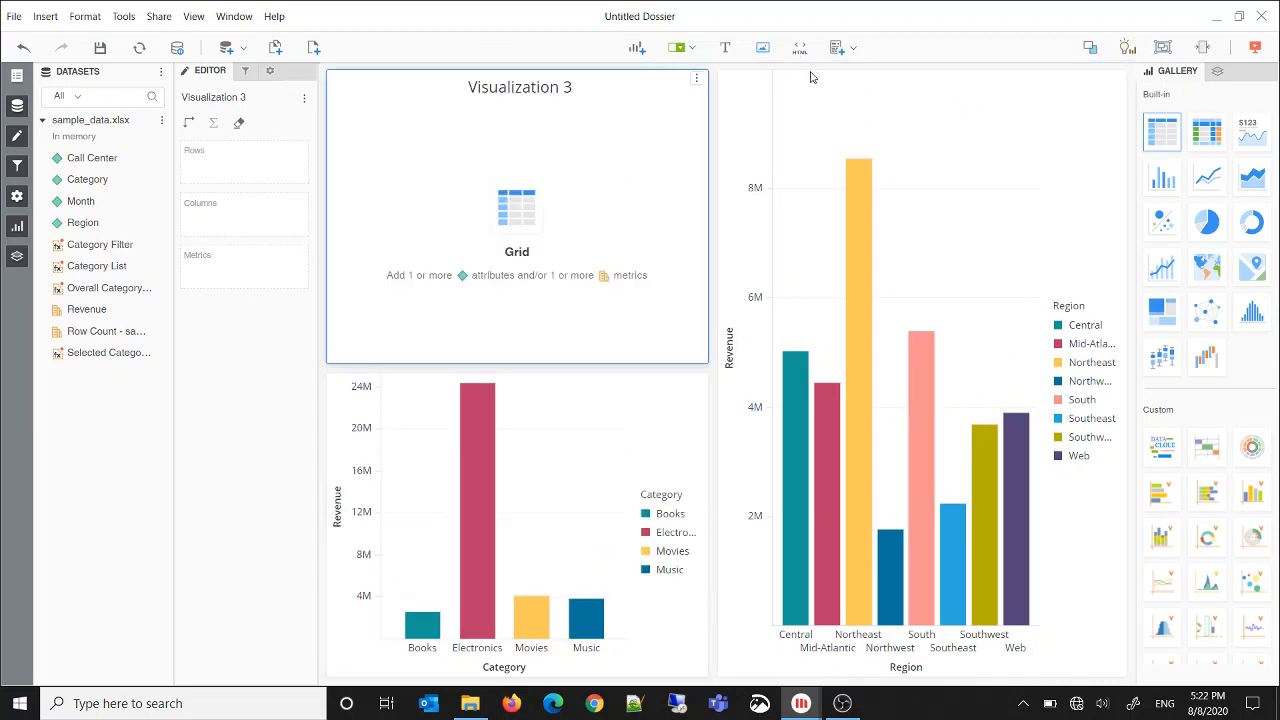
Convert the page to free-form layout, shrink Visualization 3 to a thin strip and extend the Category chart up to it
{"action": "left_click", "coordinate": [1090, 50]}
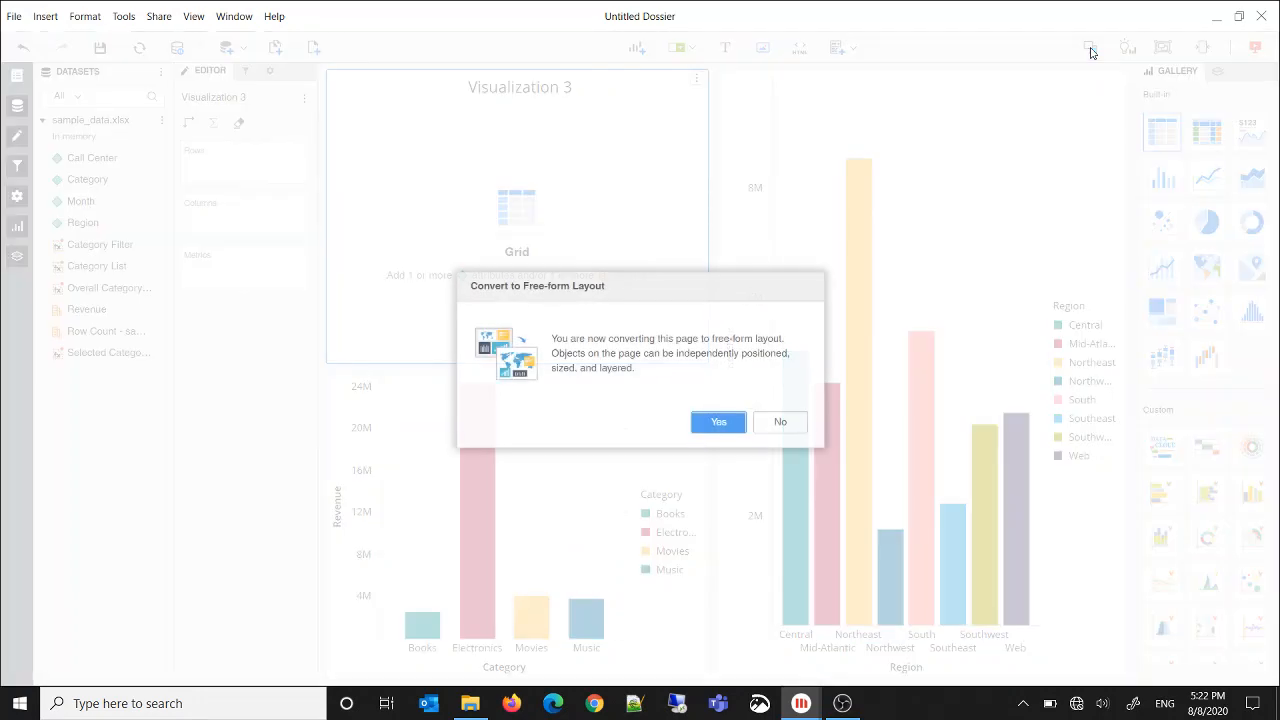
{"action": "left_click", "coordinate": [731, 423]}
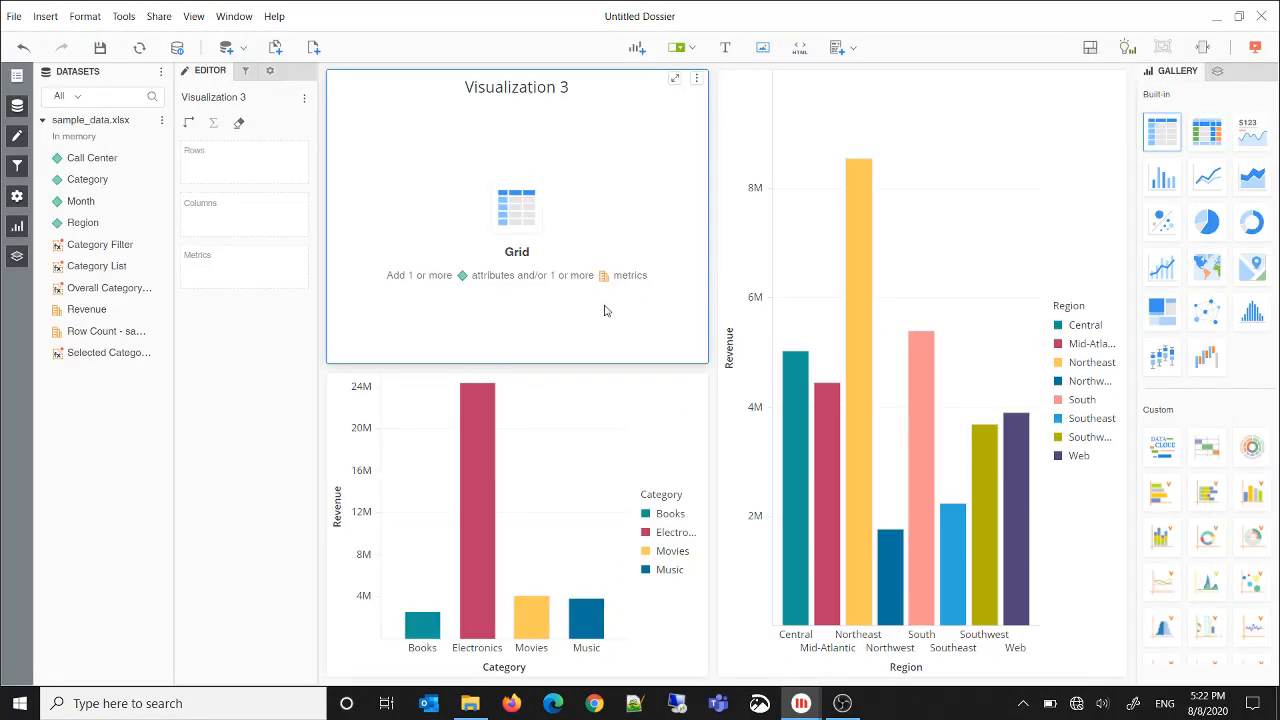
{"action": "left_click_drag", "start_coordinate": [595, 364], "coordinate": [608, 132]}
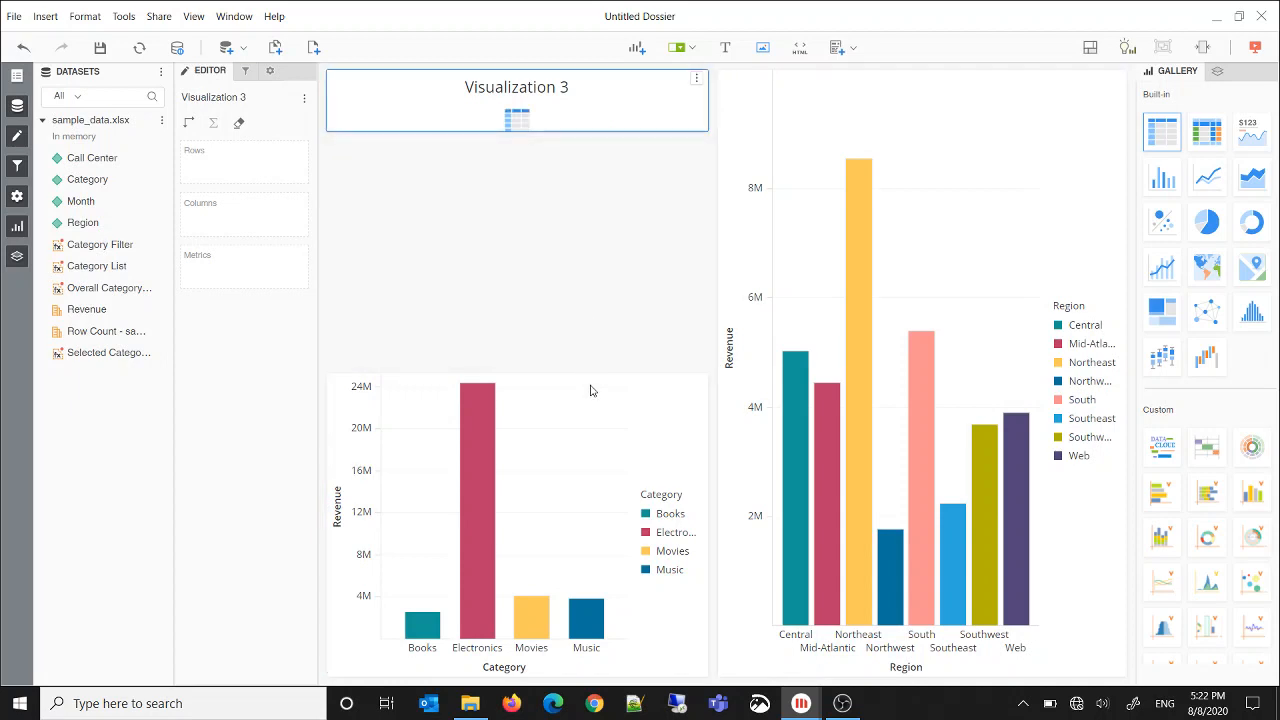
{"action": "left_click_drag", "start_coordinate": [591, 375], "coordinate": [594, 186]}
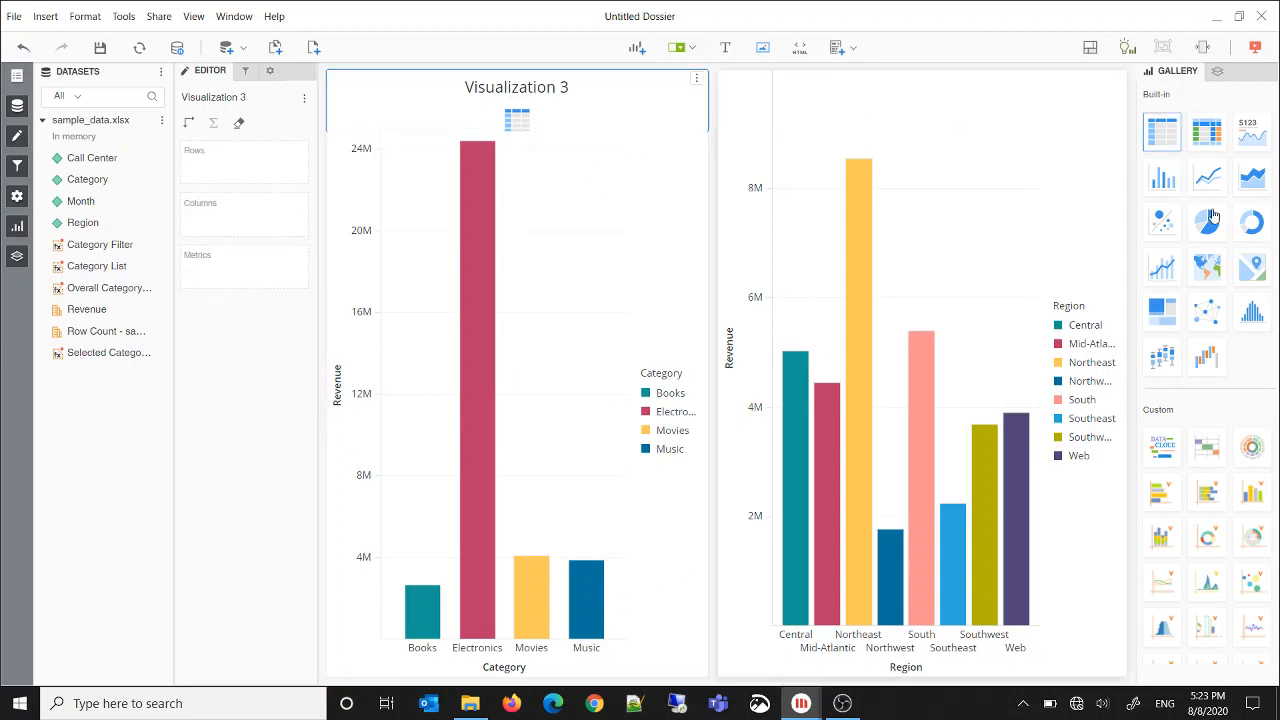
Change Visualization 3 from a grid to a KPI card and assign Category Filter as its metric
{"action": "left_click", "coordinate": [1259, 137]}
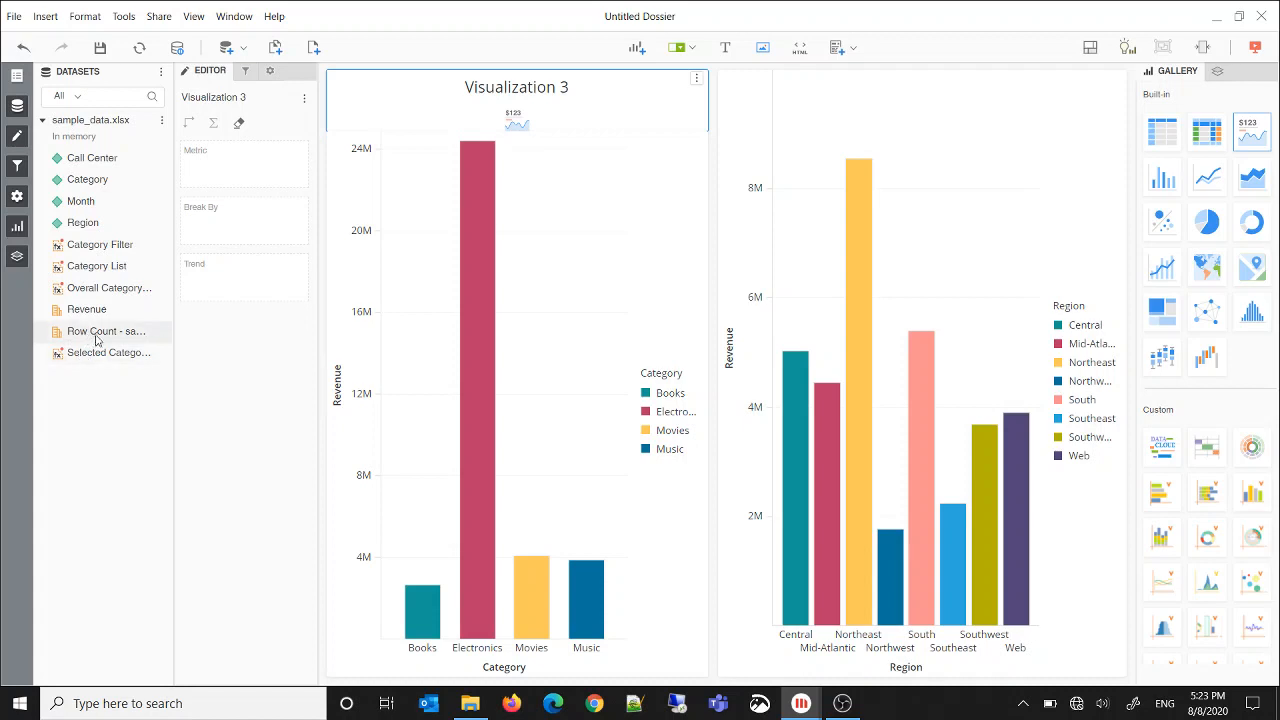
{"action": "left_click_drag", "start_coordinate": [100, 248], "coordinate": [205, 182]}
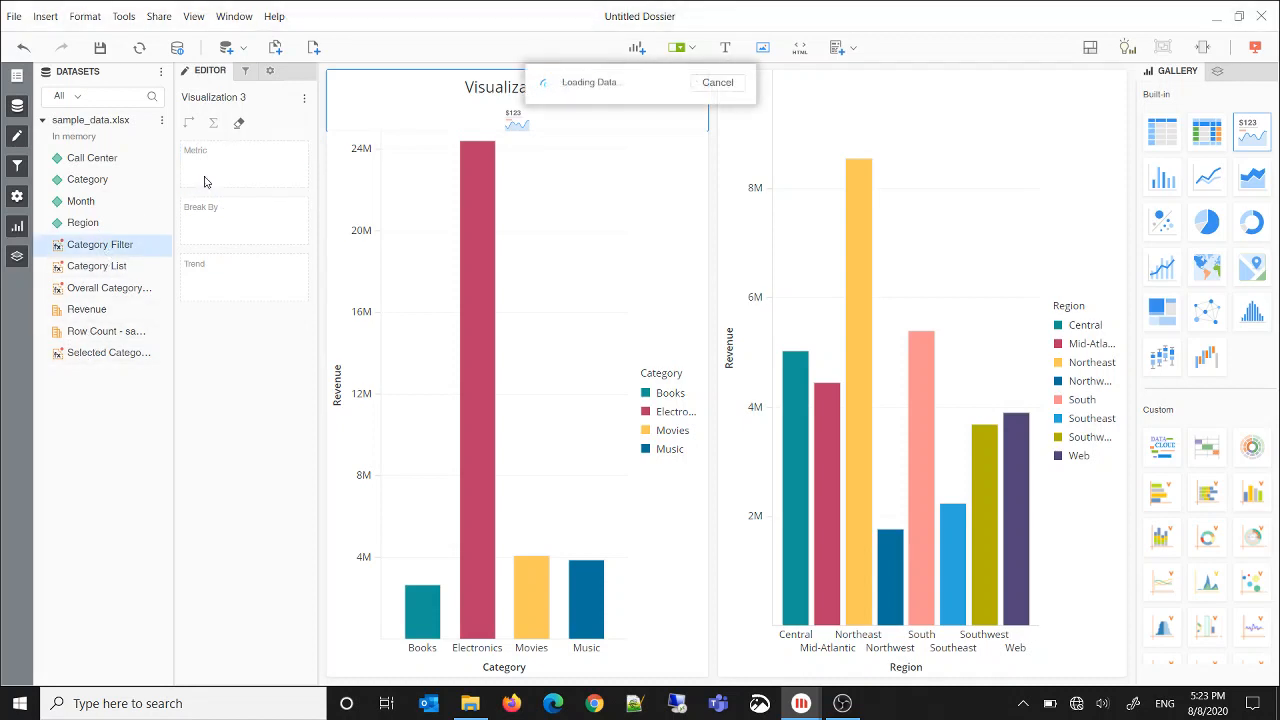
Hide the metric name and the title bar of the Category Filter card
{"action": "left_click", "coordinate": [245, 71]}
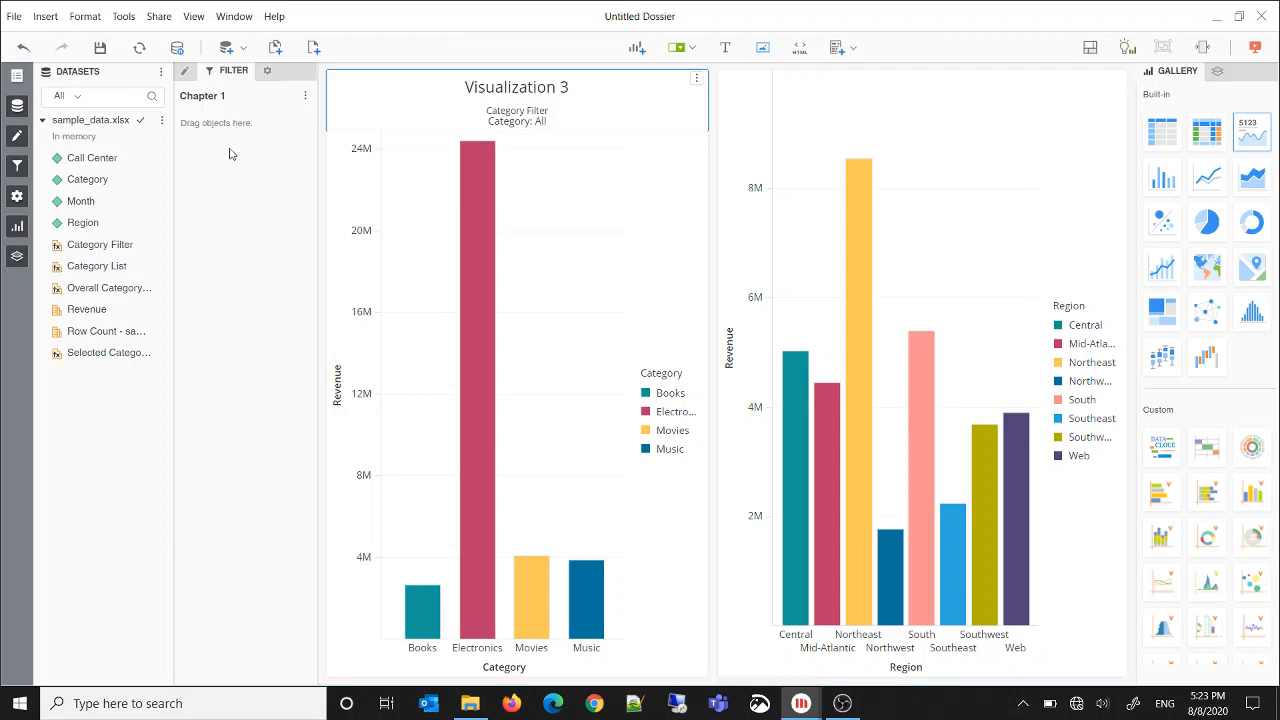
{"action": "left_click", "coordinate": [264, 73]}
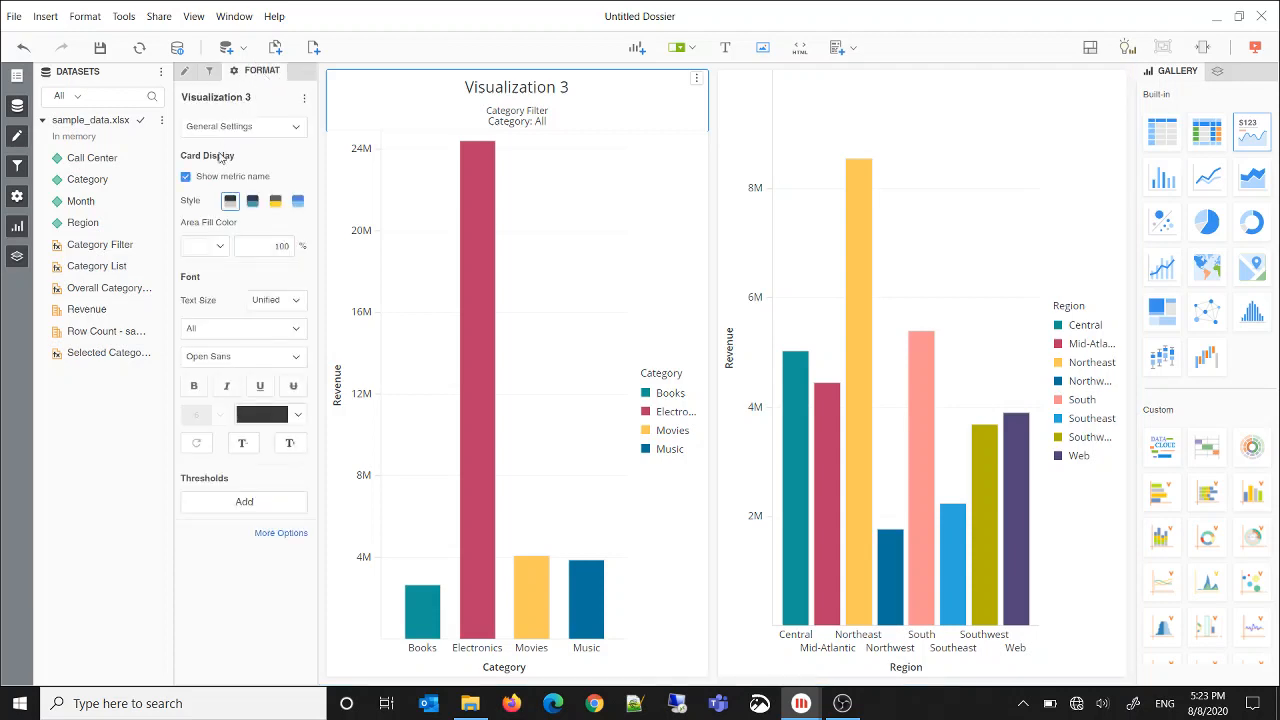
{"action": "left_click", "coordinate": [185, 178]}
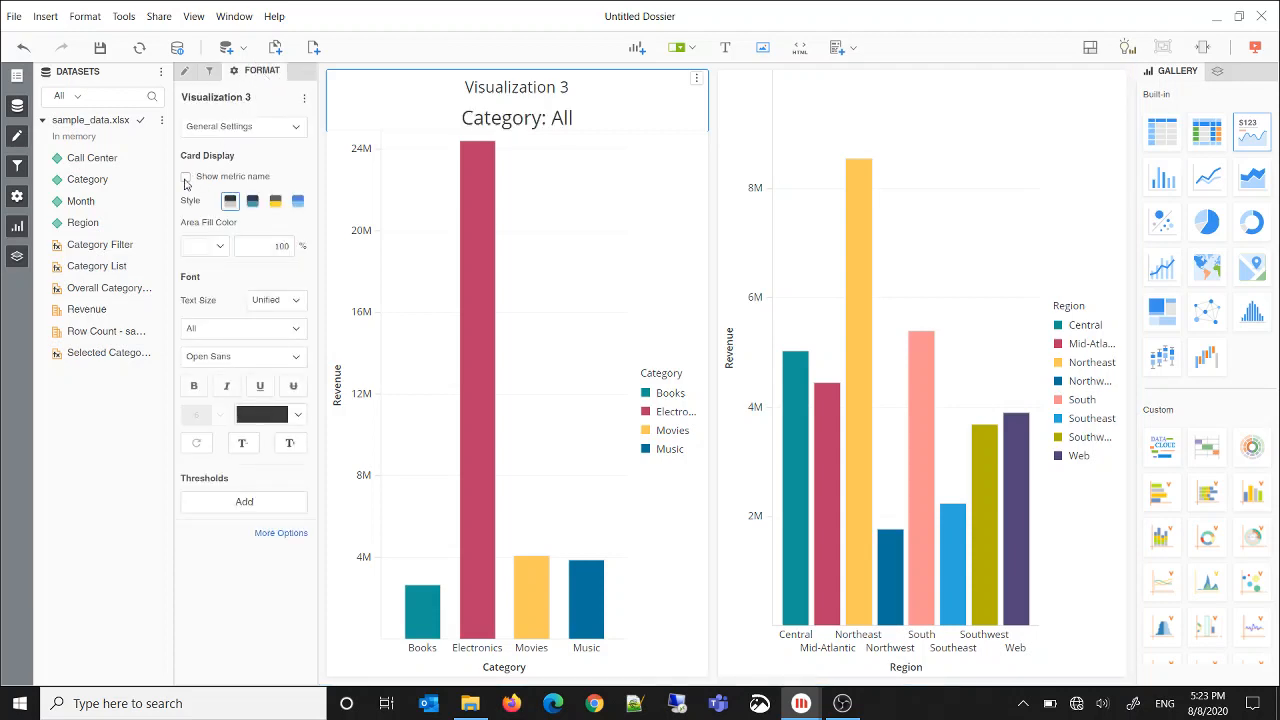
{"action": "left_click", "coordinate": [232, 128]}
{"action": "left_click", "coordinate": [225, 176]}
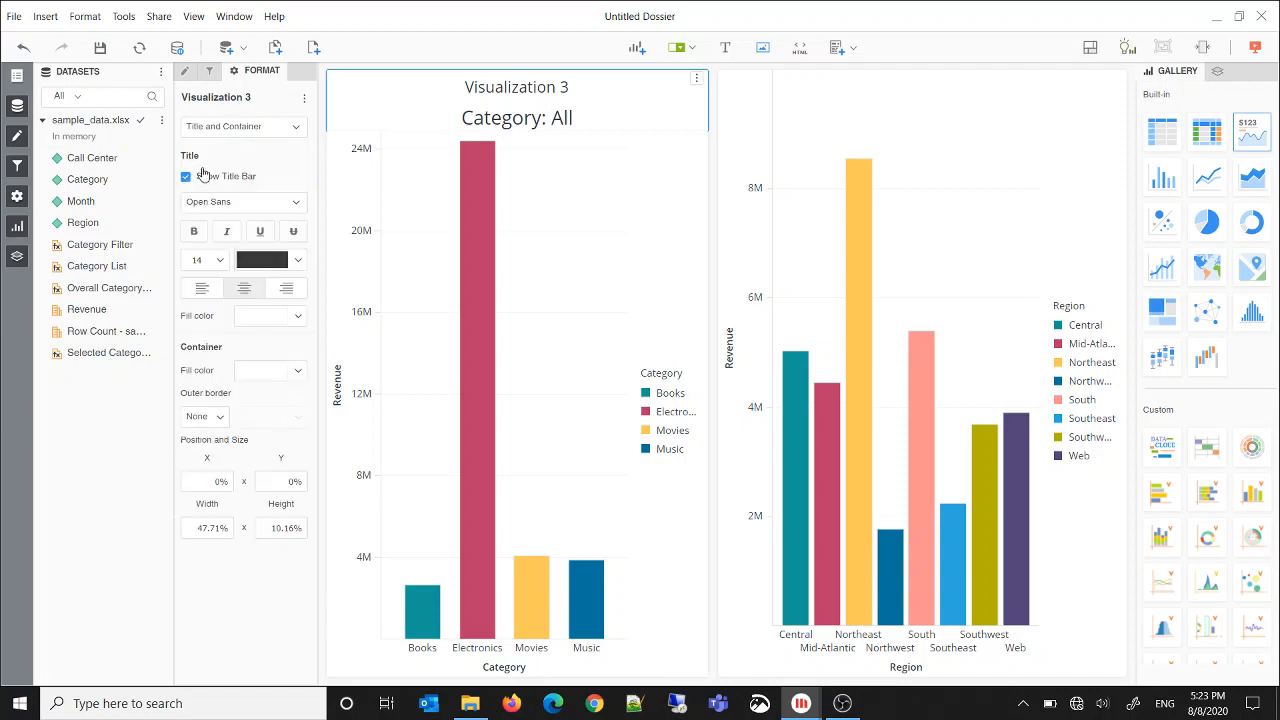
{"action": "left_click", "coordinate": [185, 177]}
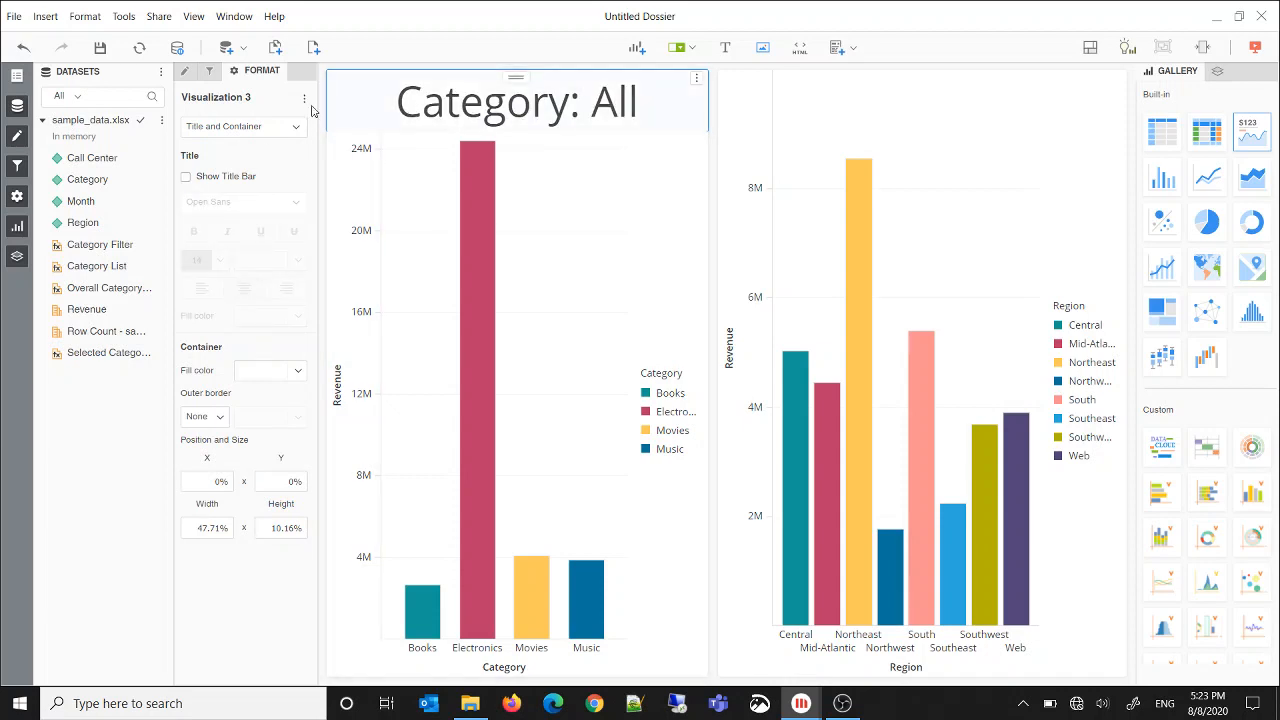
Set the Category Filter card's width to 49.5% and its height to 5%
{"action": "left_click", "coordinate": [209, 531]}
{"action": "type", "text": "50"}
{"action": "left_click", "coordinate": [276, 529]}
{"action": "type", "text": "5"}
{"action": "key", "text": "Return"}
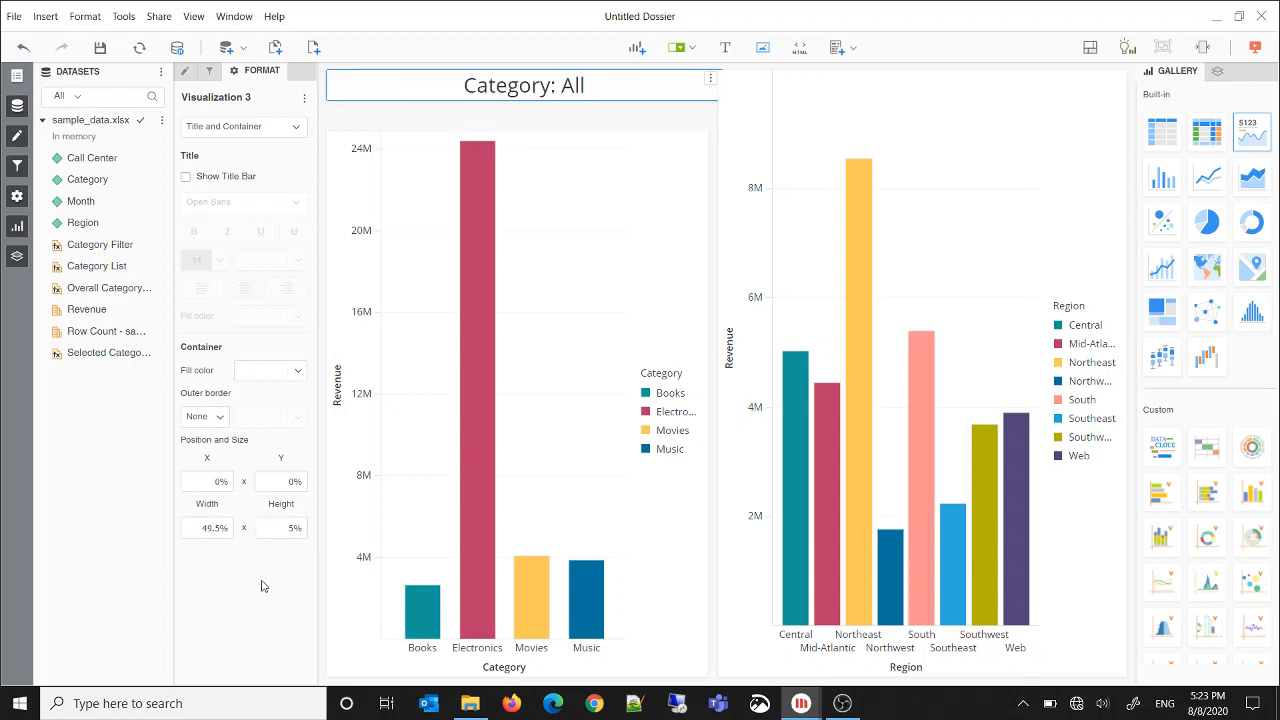
Set the Category revenue chart's Y position to 6%, its width to 49.5% and its height to 86%
{"action": "left_click", "coordinate": [574, 150]}
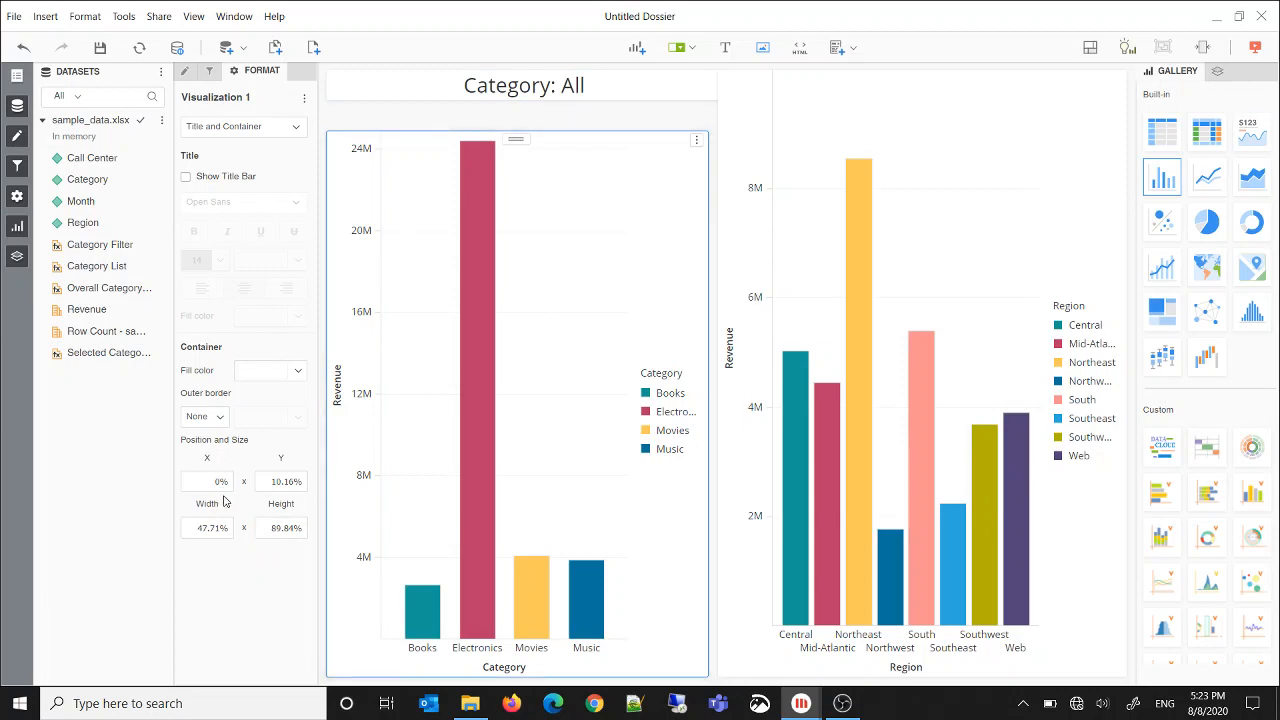
{"action": "left_click", "coordinate": [269, 487]}
{"action": "type", "text": "6"}
{"action": "left_click", "coordinate": [225, 529]}
{"action": "type", "text": "49"}
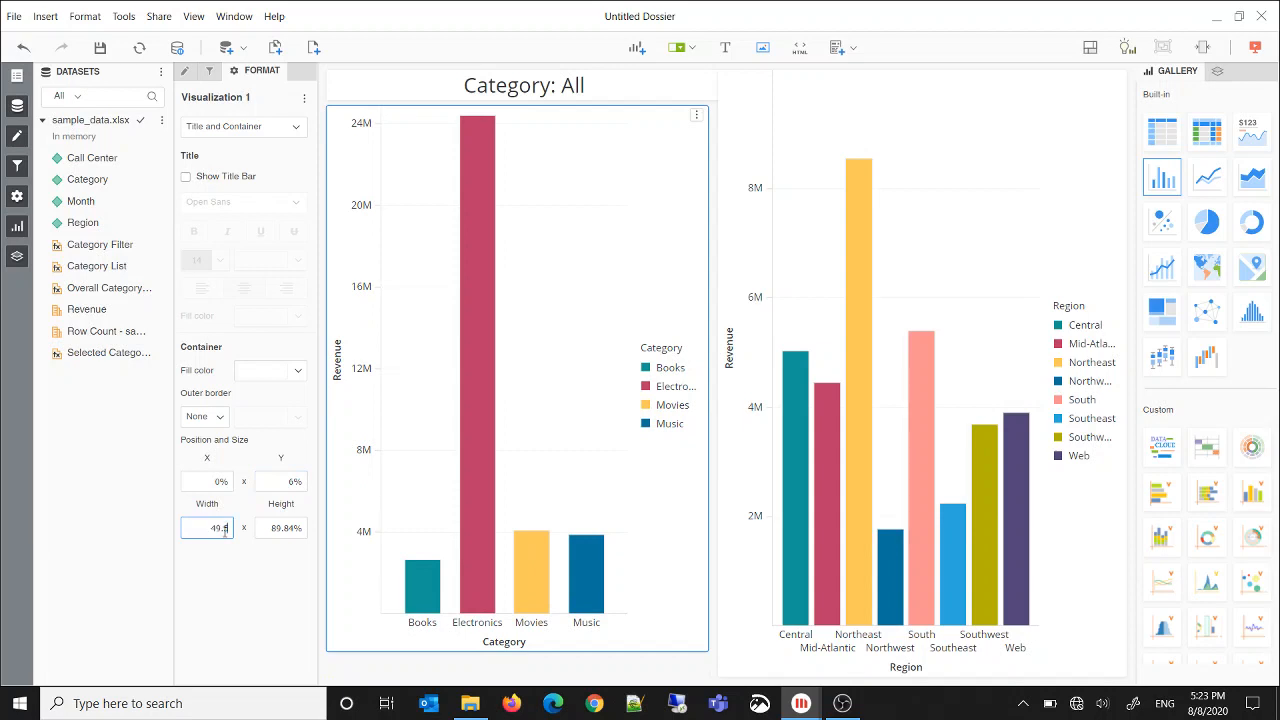
{"action": "type", "text": ".5"}
{"action": "left_click", "coordinate": [292, 529]}
{"action": "type", "text": "8"}
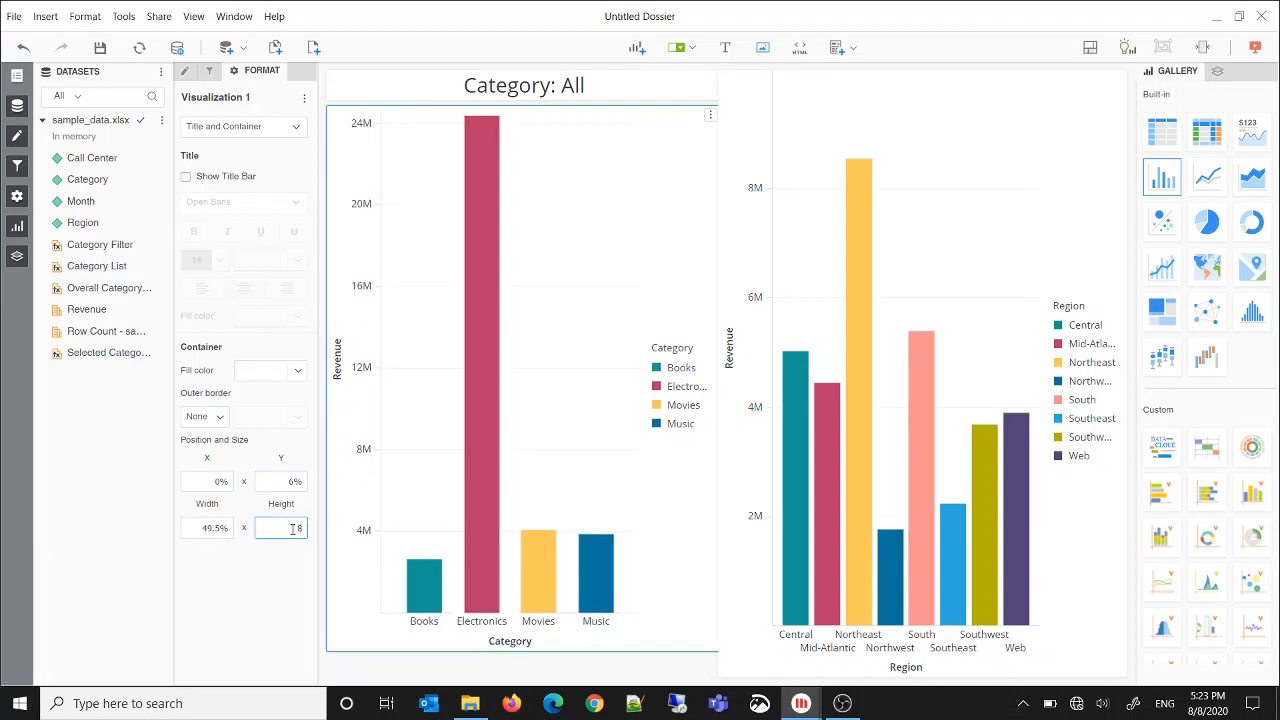
{"action": "type", "text": "6"}
{"action": "key", "text": "Return"}
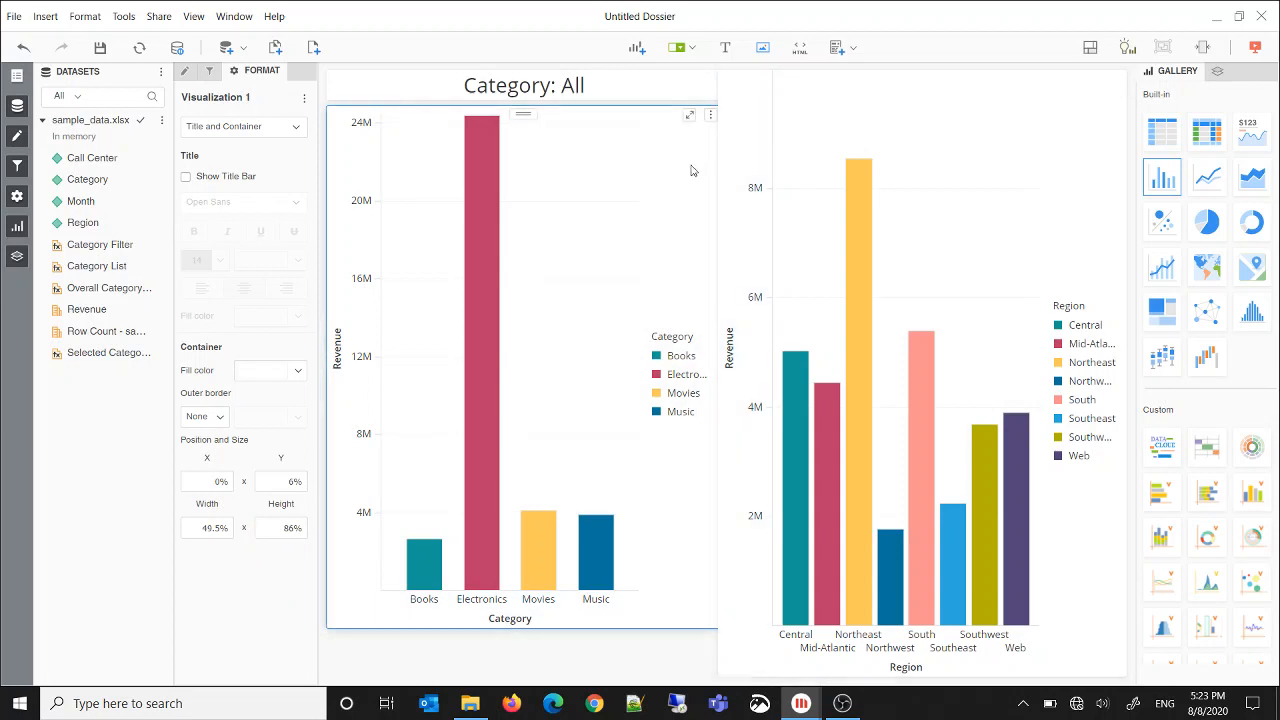
Make the Category revenue chart filter the Category Filter card as its target visualization and apply the setting
{"action": "left_click", "coordinate": [710, 118]}
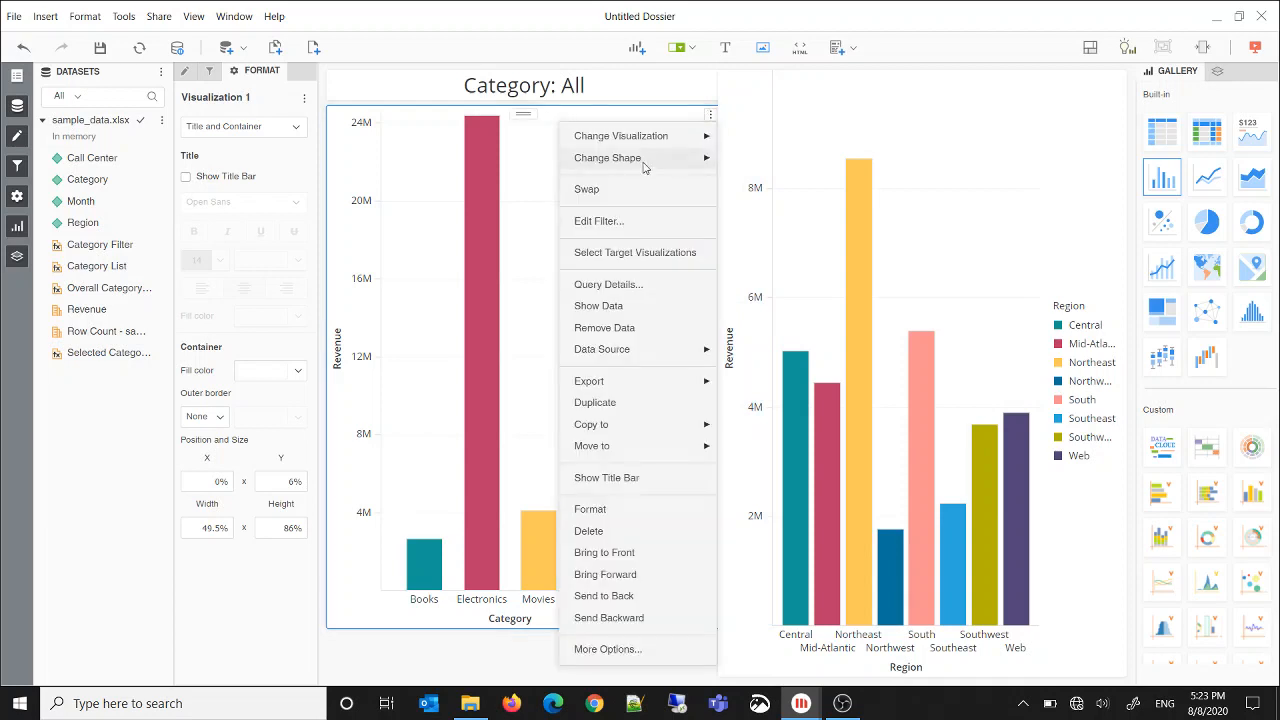
{"action": "left_click", "coordinate": [618, 253]}
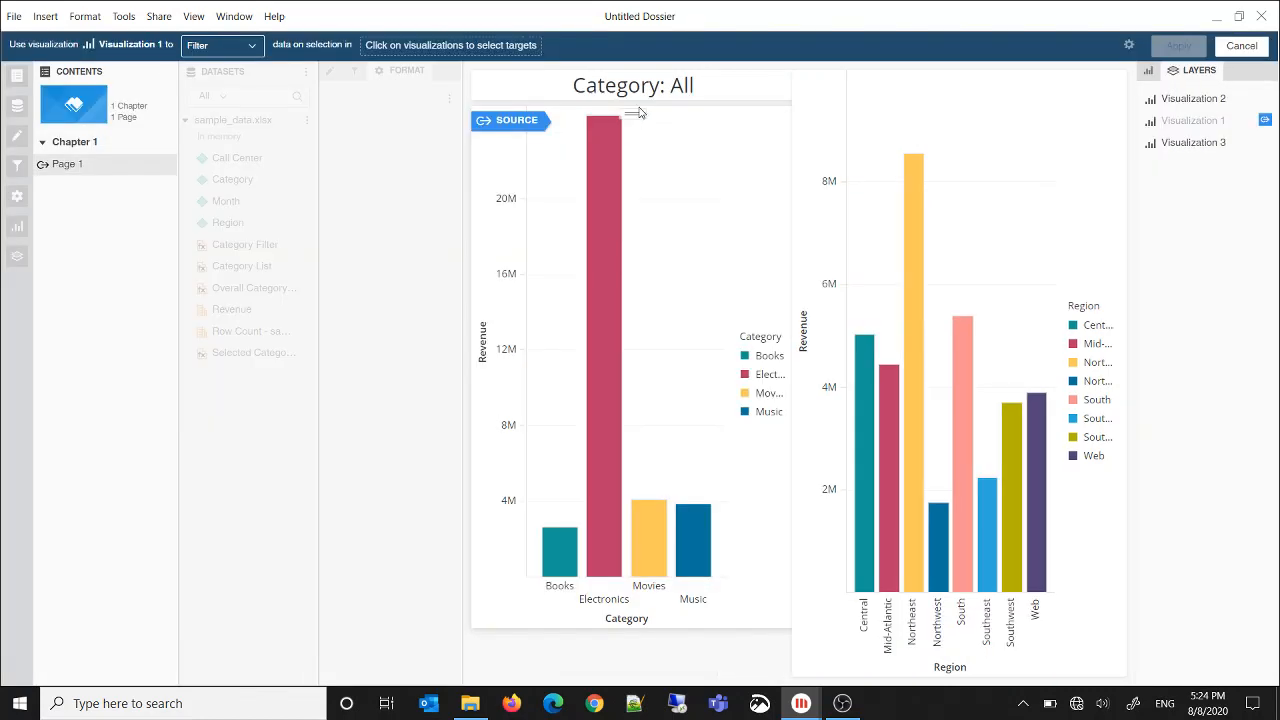
{"action": "left_click", "coordinate": [906, 78]}
{"action": "left_click", "coordinate": [1162, 48]}
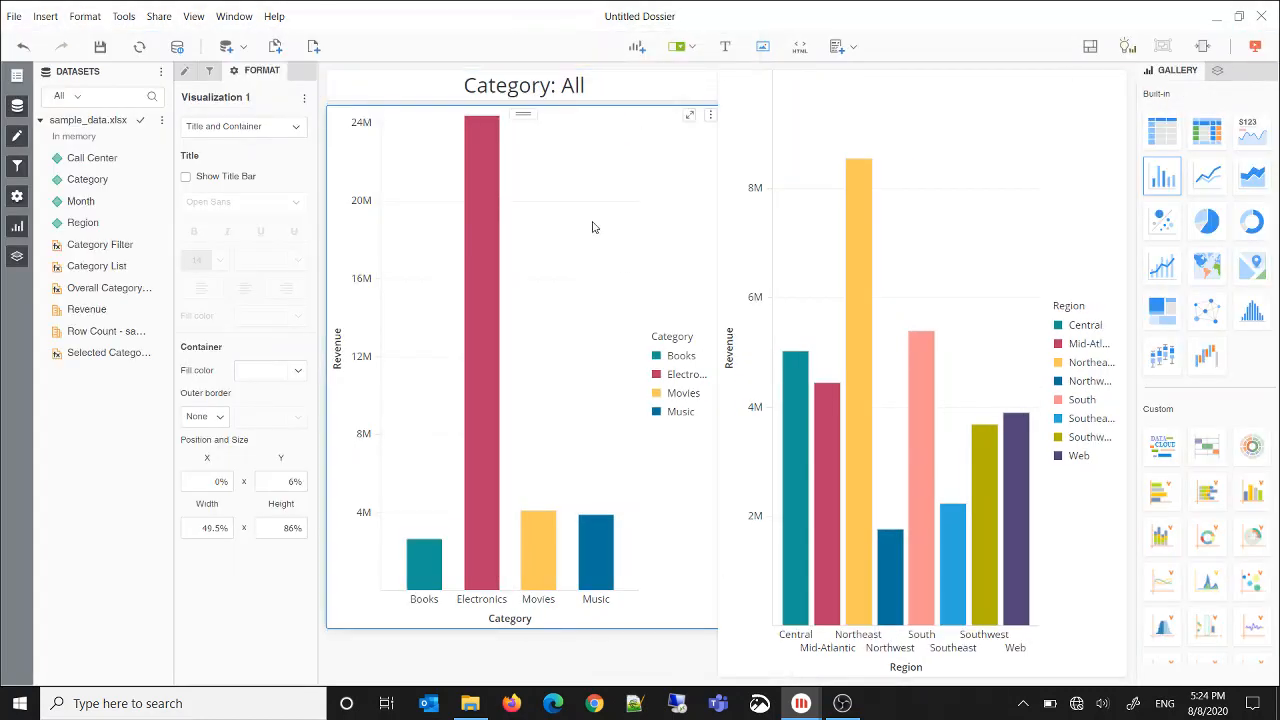
Test the filter text by selecting the Electronics bar, then the Movies and Music bars, and clear the selection
{"action": "left_click", "coordinate": [493, 278]}
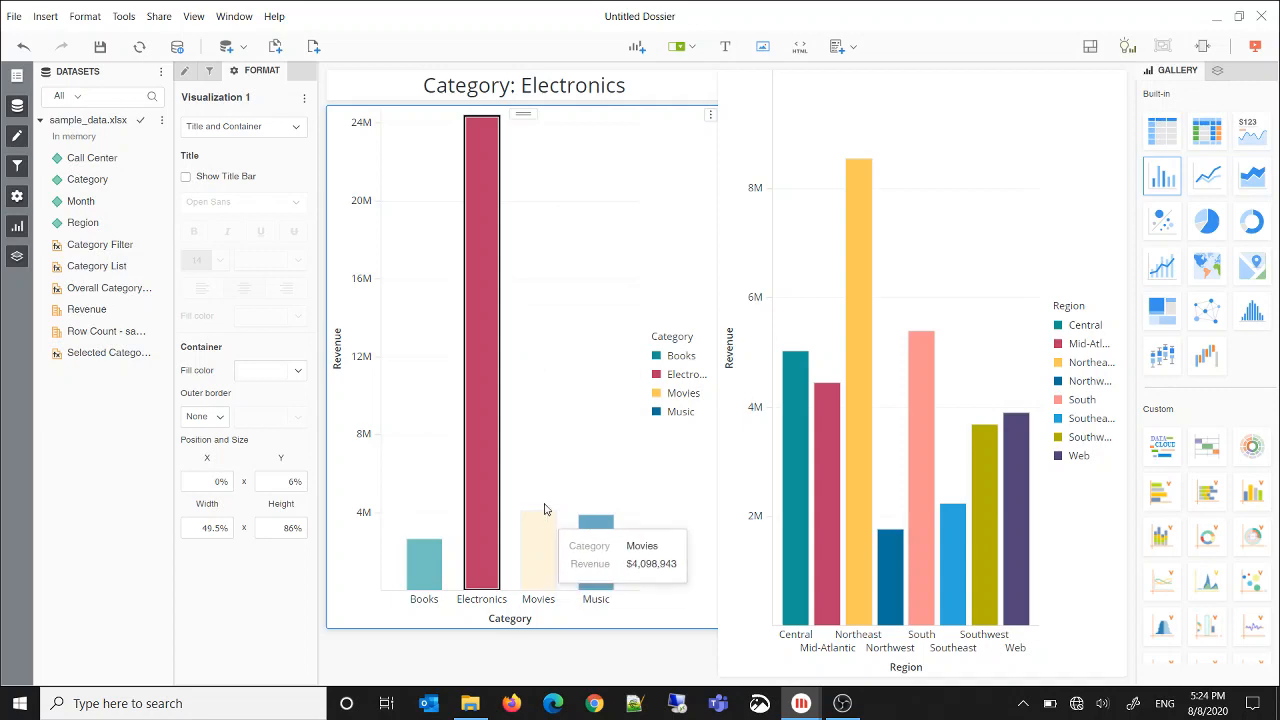
{"action": "left_click_drag", "start_coordinate": [525, 479], "coordinate": [634, 548]}
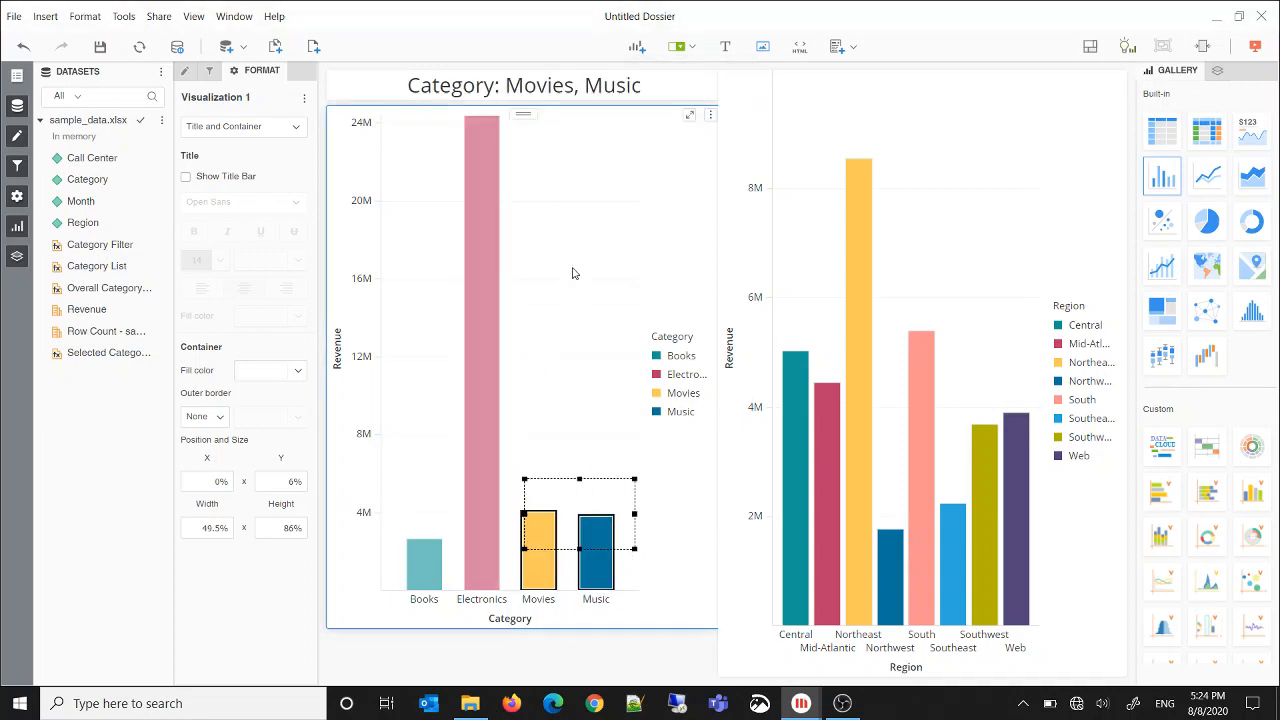
{"action": "left_click", "coordinate": [539, 374]}
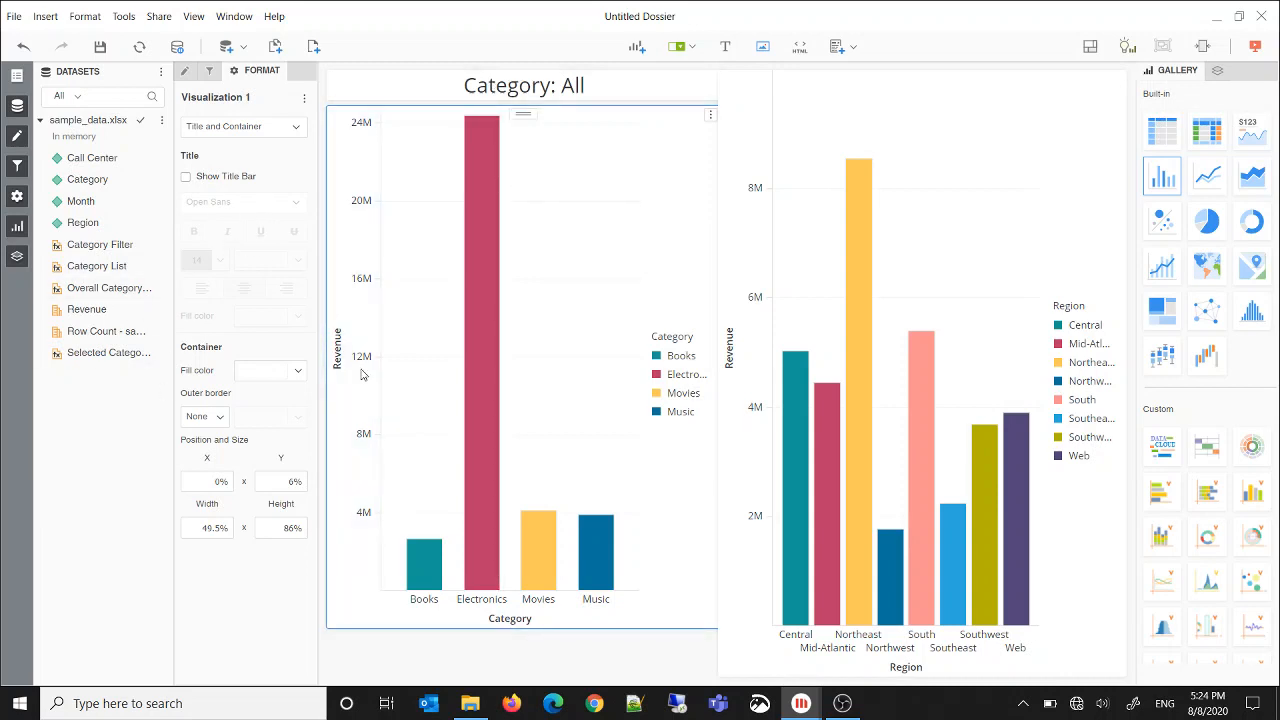
Duplicate the Region attribute as a count metric twice
{"action": "right_click", "coordinate": [89, 225]}
{"action": "left_click", "coordinate": [118, 240]}
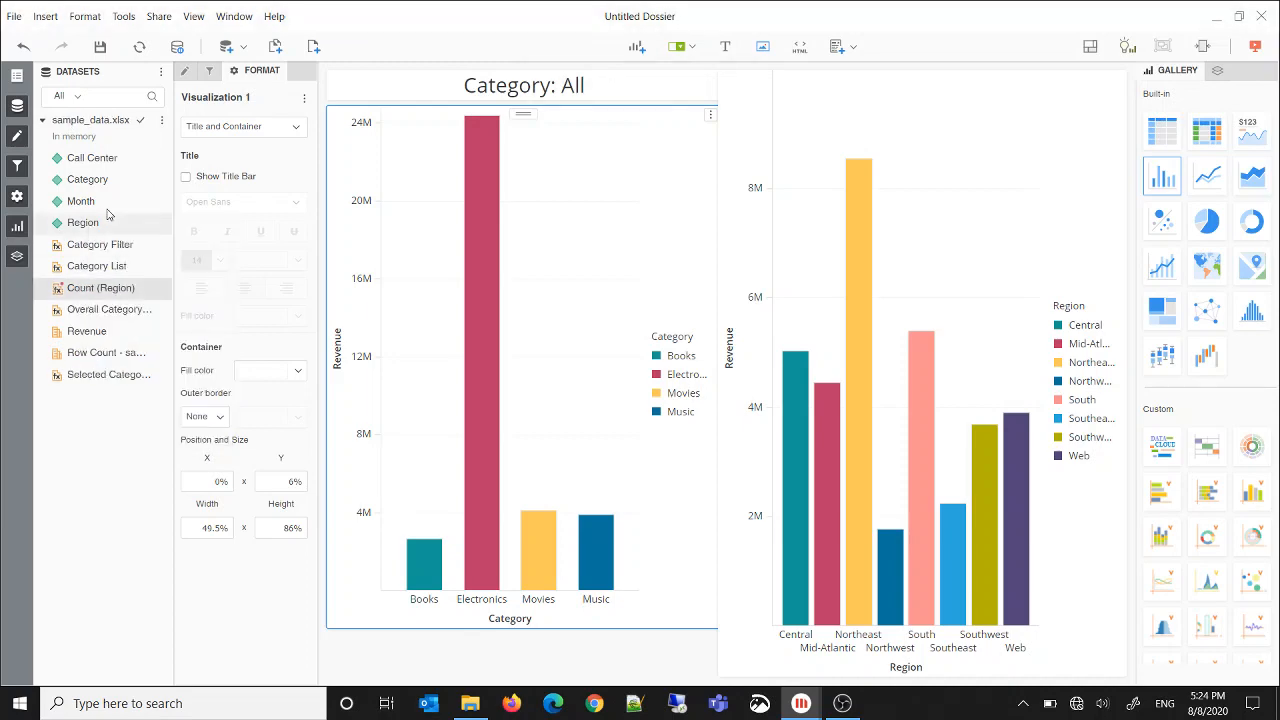
{"action": "right_click", "coordinate": [84, 223]}
{"action": "left_click", "coordinate": [106, 241]}
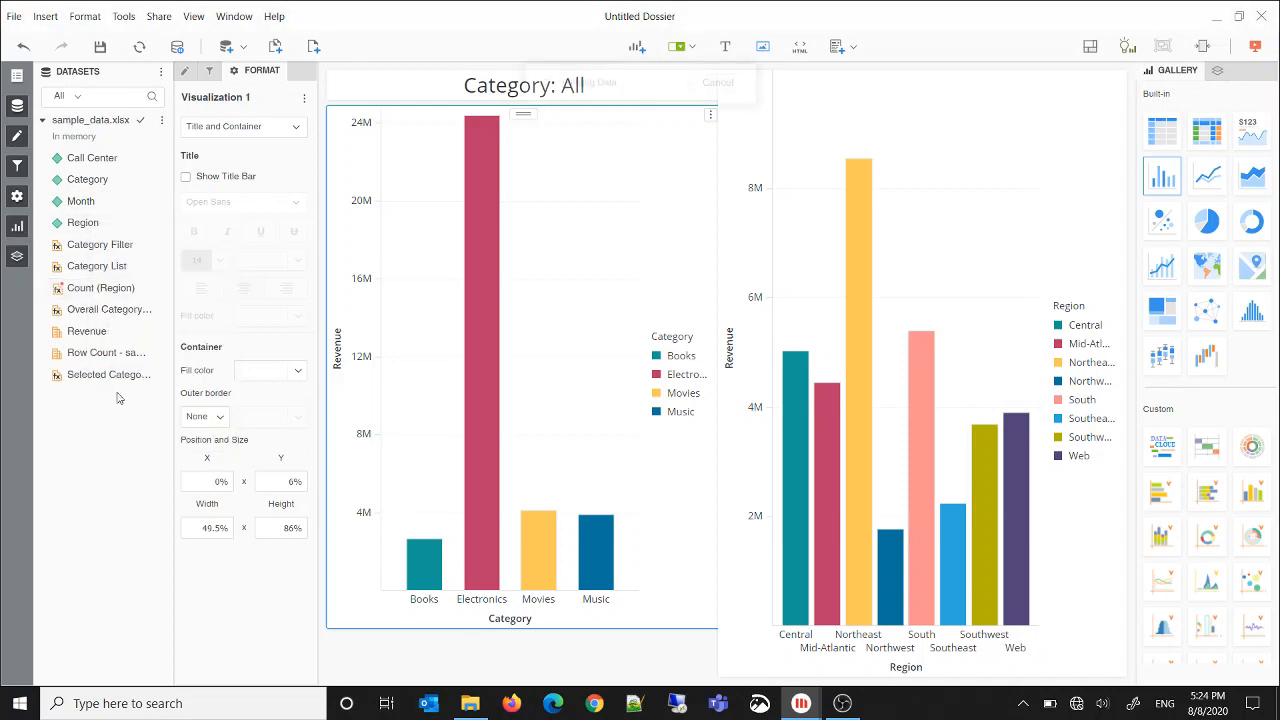
Rename the Count (Region) 1 metric to Selected Region Count, make it include distinct elements, and save it
{"action": "right_click", "coordinate": [104, 312]}
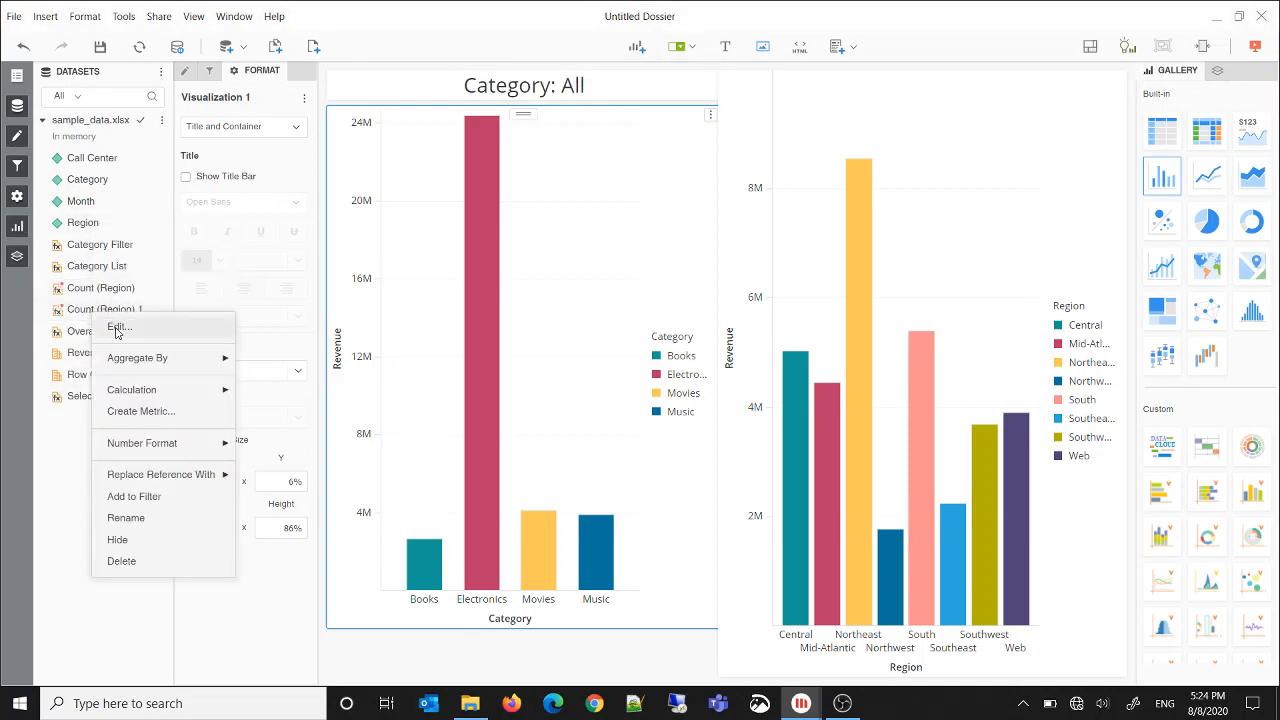
{"action": "left_click", "coordinate": [114, 327]}
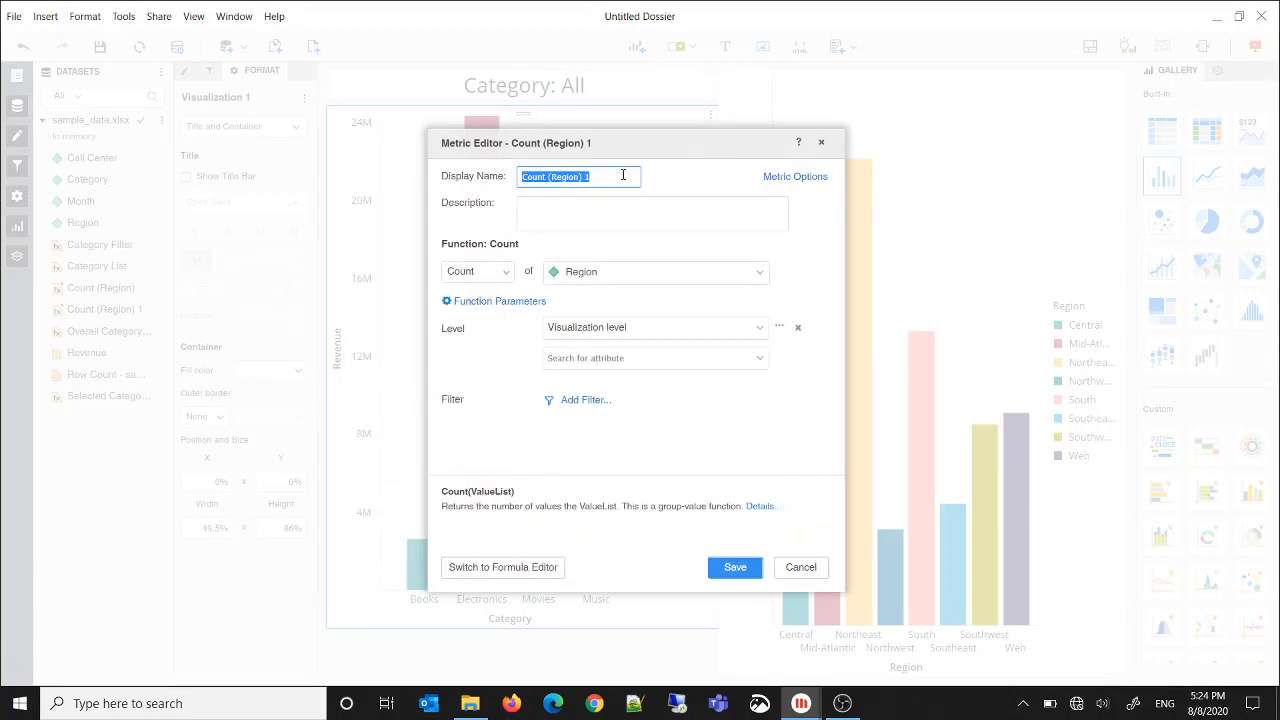
{"action": "type", "text": "Selected"}
{"action": "left_click", "coordinate": [531, 303]}
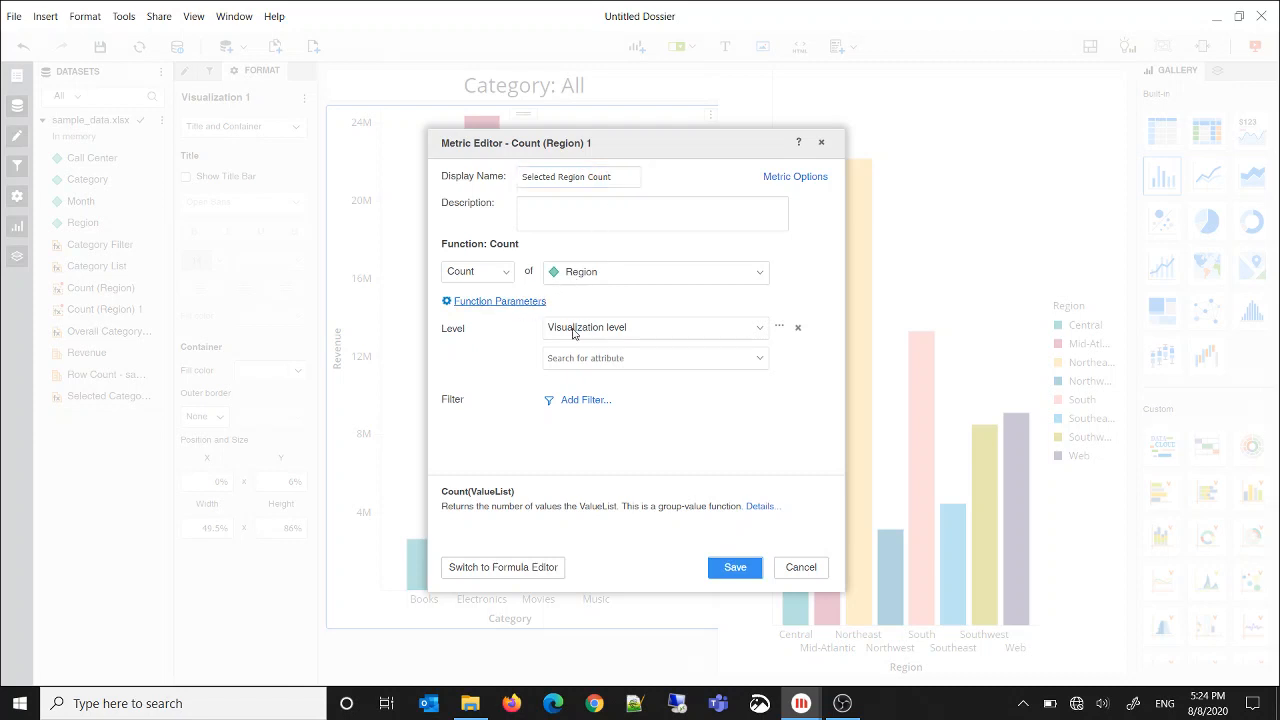
{"action": "left_click", "coordinate": [651, 369]}
{"action": "left_click", "coordinate": [709, 472]}
{"action": "left_click", "coordinate": [735, 569]}
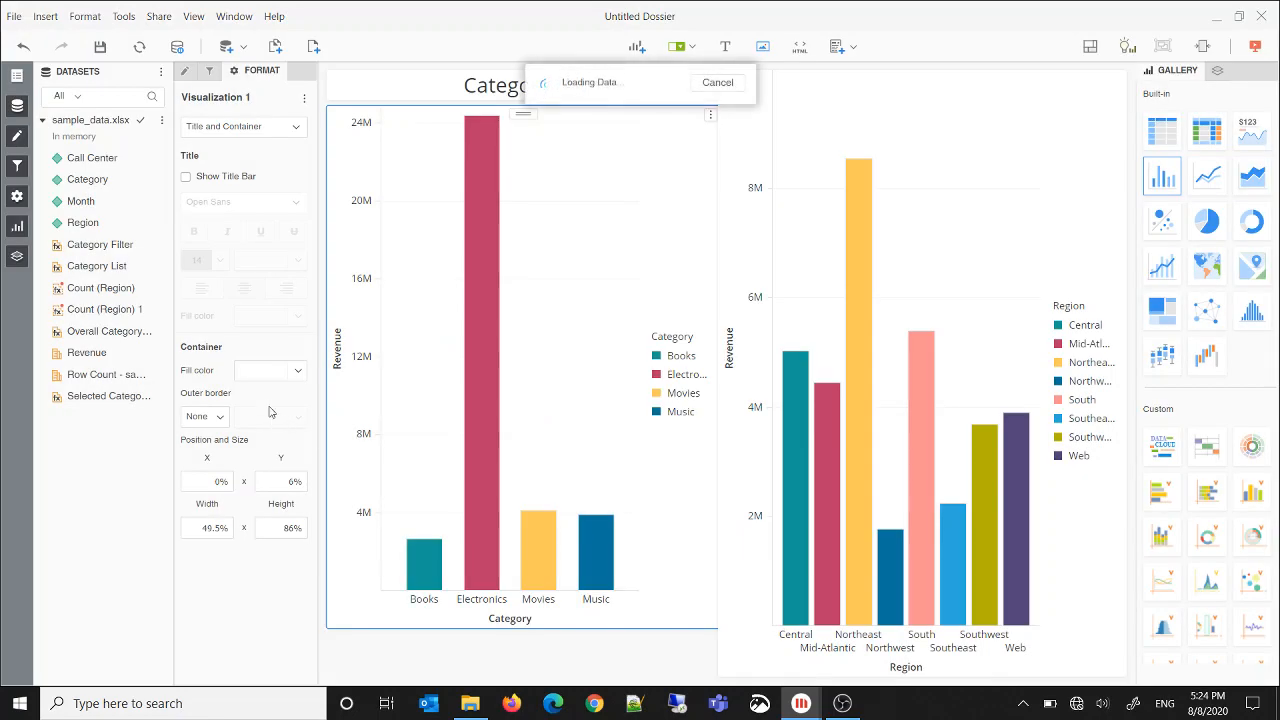
Rename the Count (Region) metric to Overall Region COunt and make it include distinct elements
{"action": "right_click", "coordinate": [100, 296]}
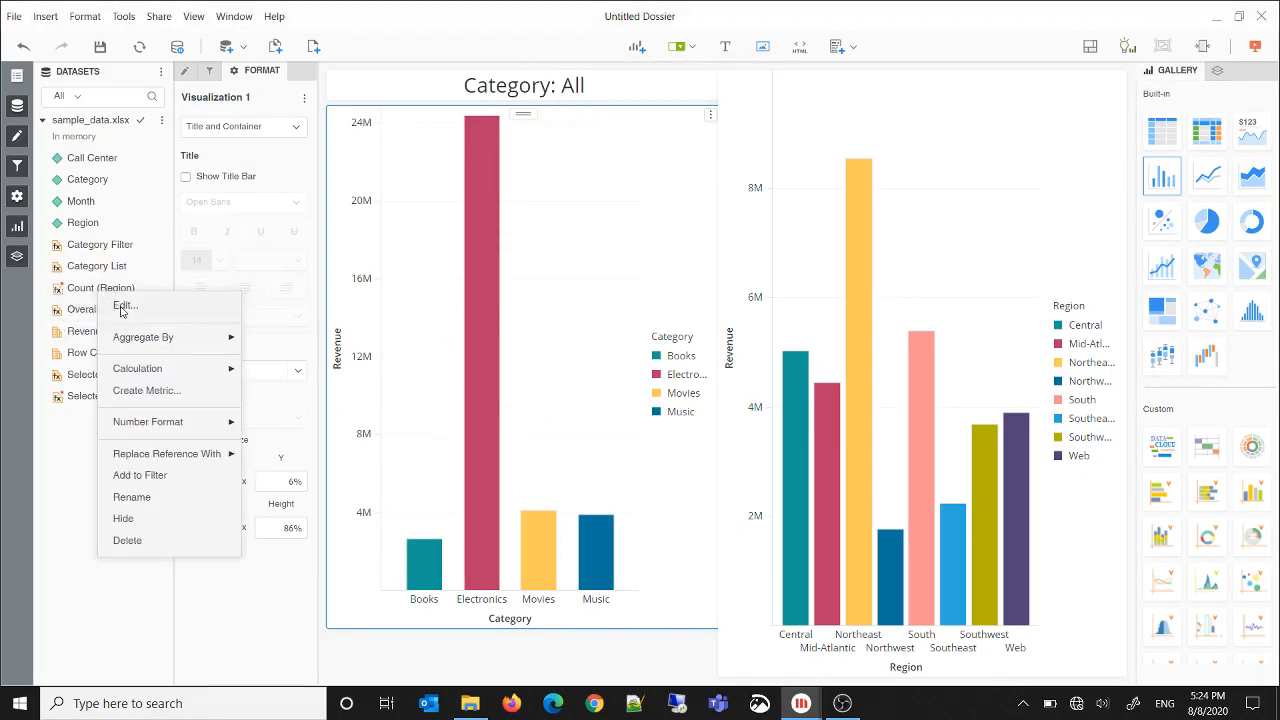
{"action": "left_click", "coordinate": [158, 302]}
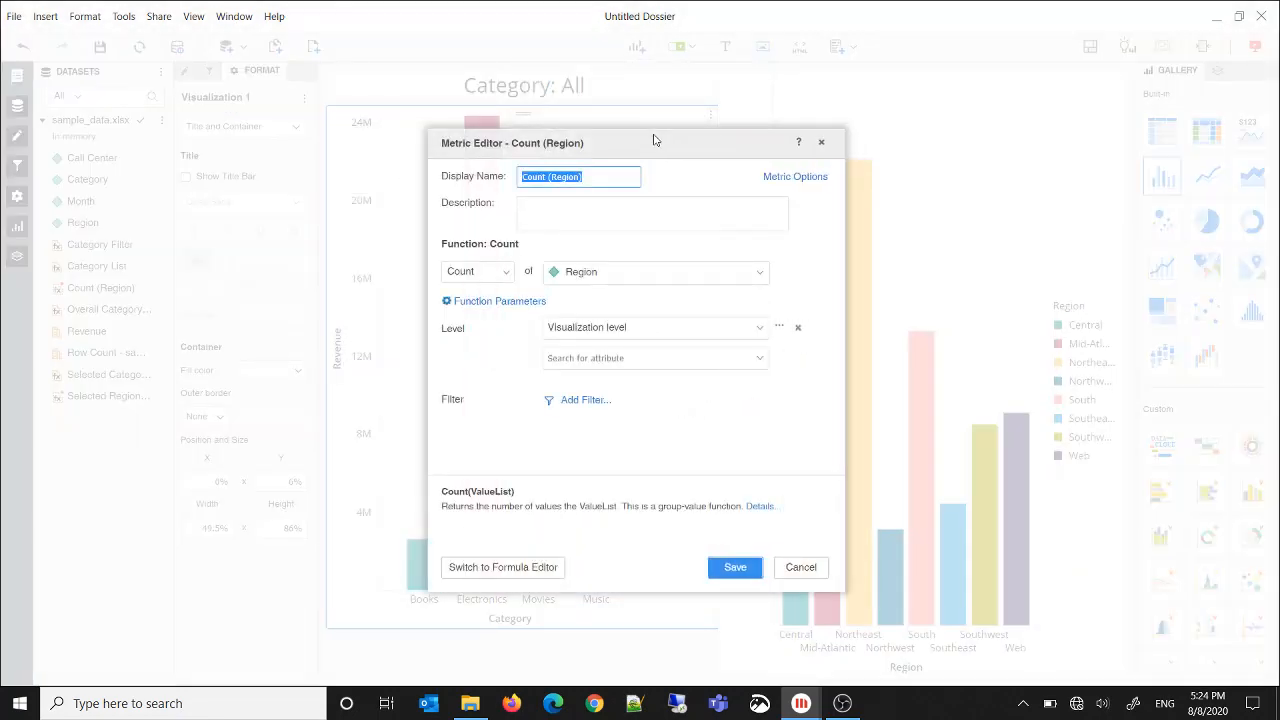
{"action": "type", "text": "Overall"}
{"action": "left_click", "coordinate": [516, 305]}
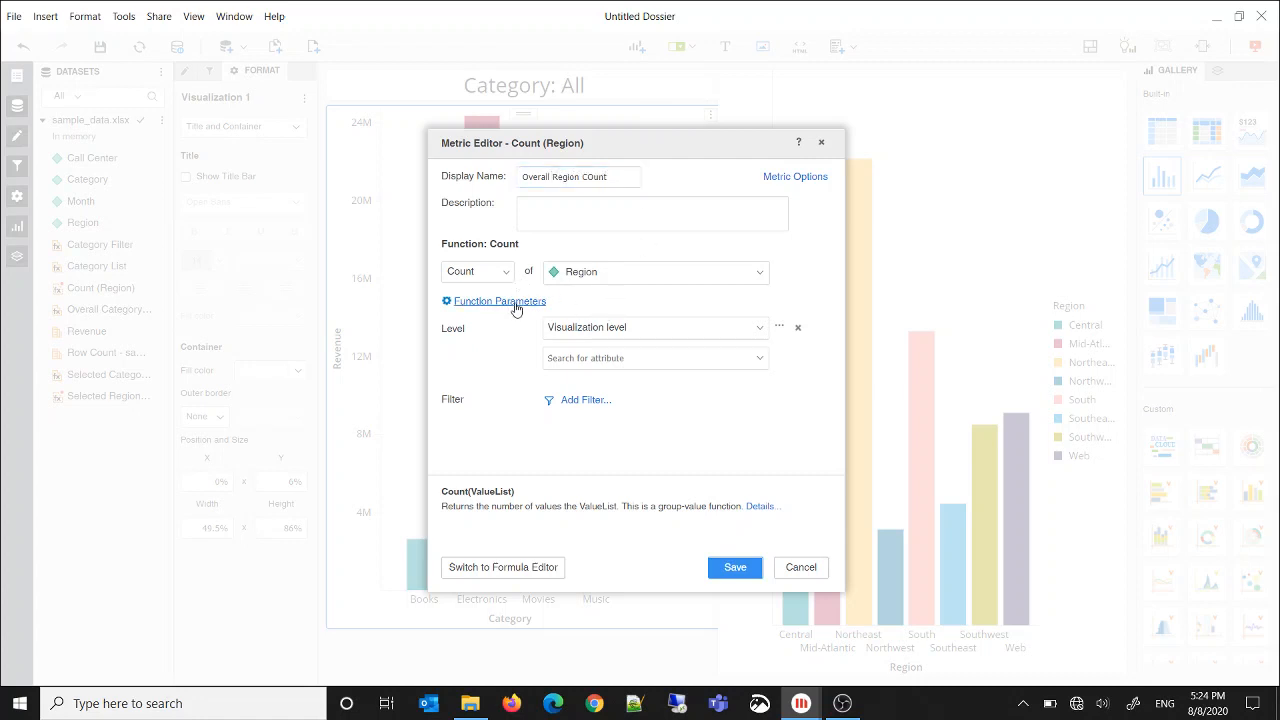
{"action": "left_click", "coordinate": [651, 370]}
{"action": "left_click", "coordinate": [687, 470]}
Add Region to the metric's level with the report filter relationship Ignore and metric aggregation None, and save the metric
{"action": "left_click", "coordinate": [761, 362]}
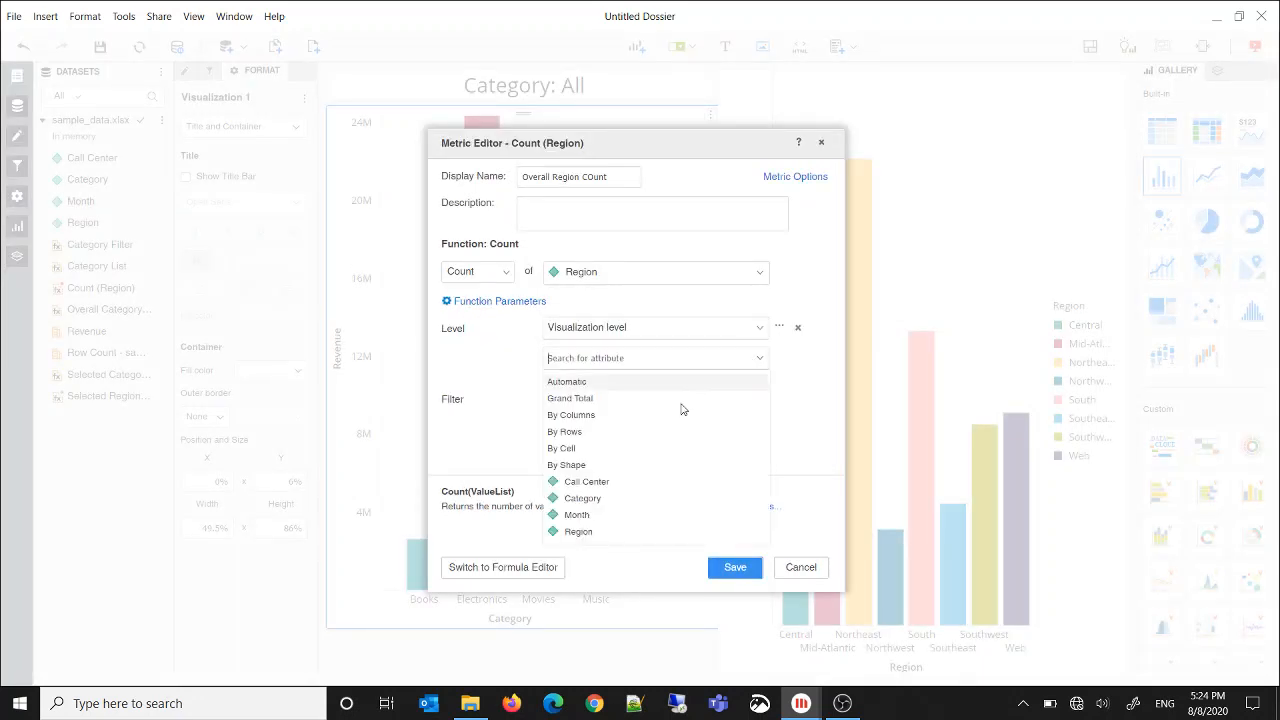
{"action": "left_click", "coordinate": [597, 529]}
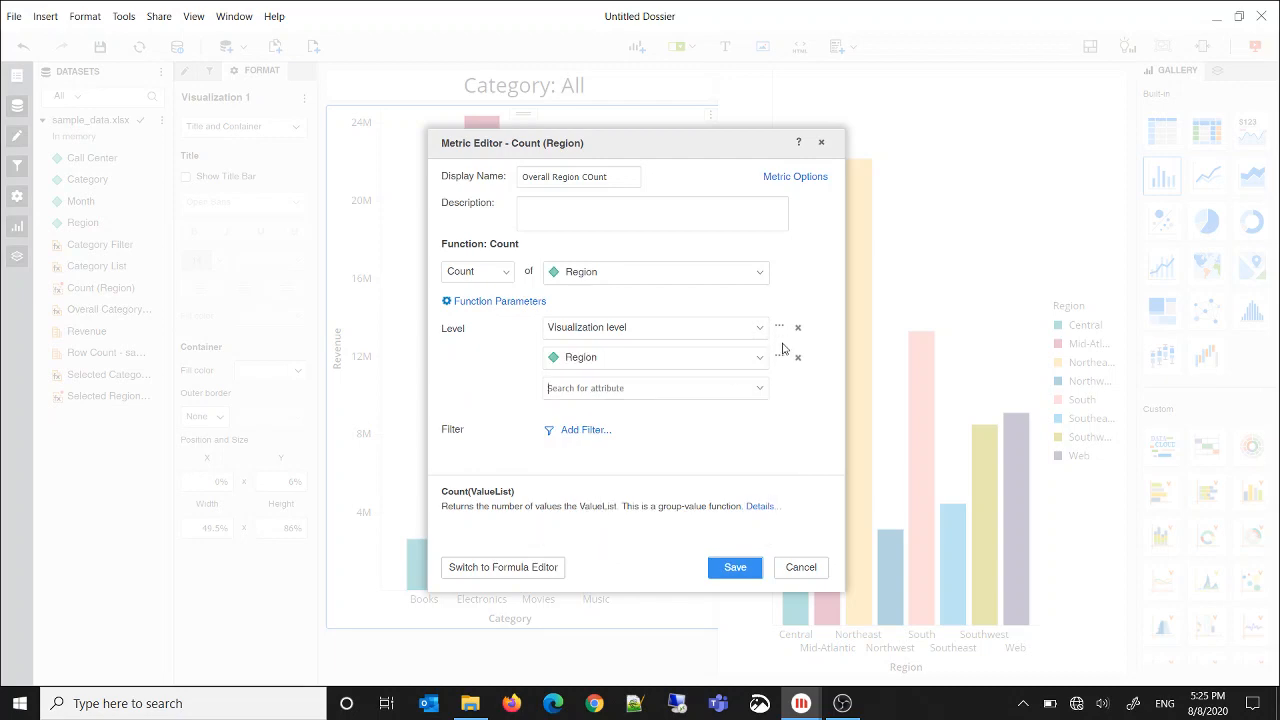
{"action": "left_click", "coordinate": [781, 354]}
{"action": "left_click", "coordinate": [614, 330]}
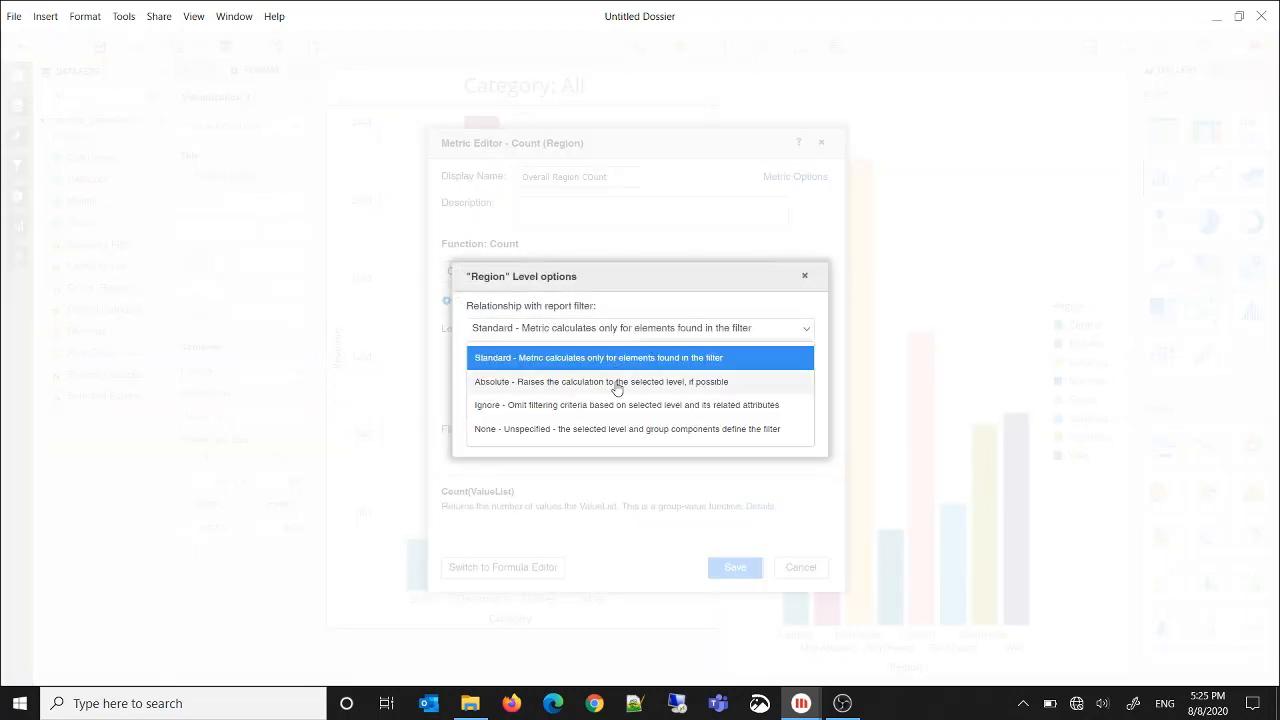
{"action": "left_click", "coordinate": [614, 406]}
{"action": "left_click", "coordinate": [653, 379]}
{"action": "left_click", "coordinate": [643, 429]}
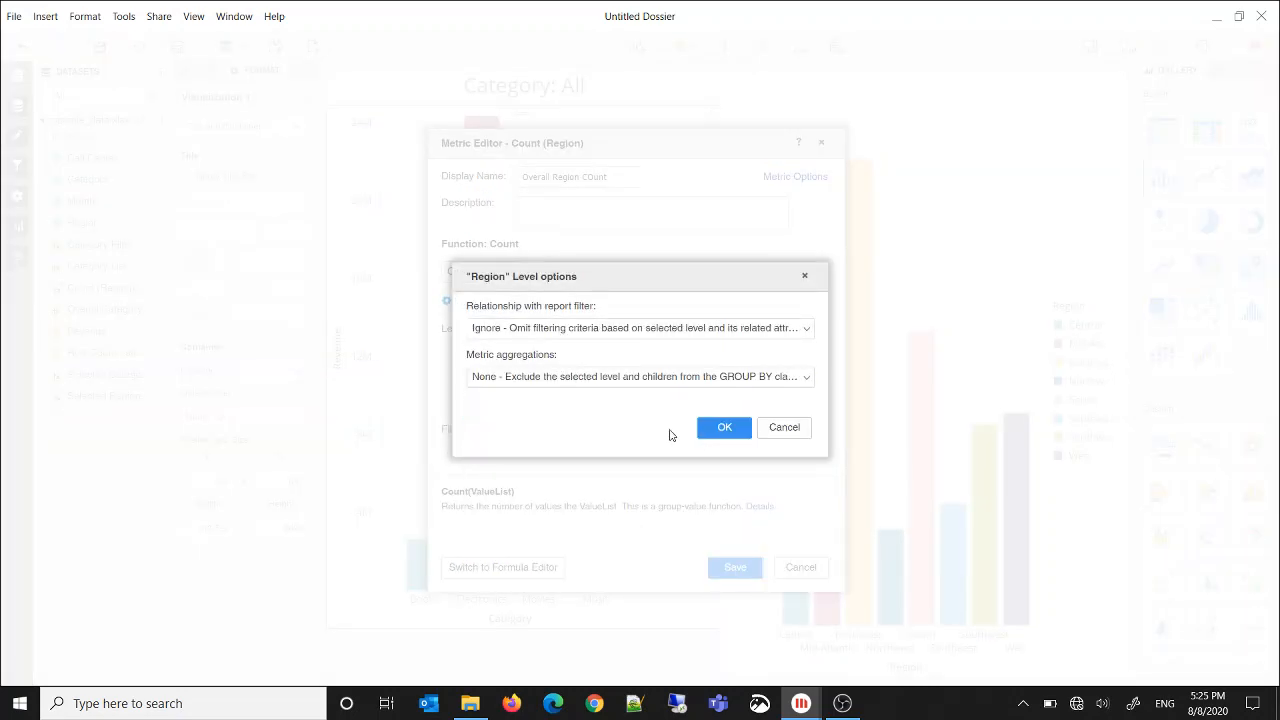
{"action": "left_click", "coordinate": [725, 429]}
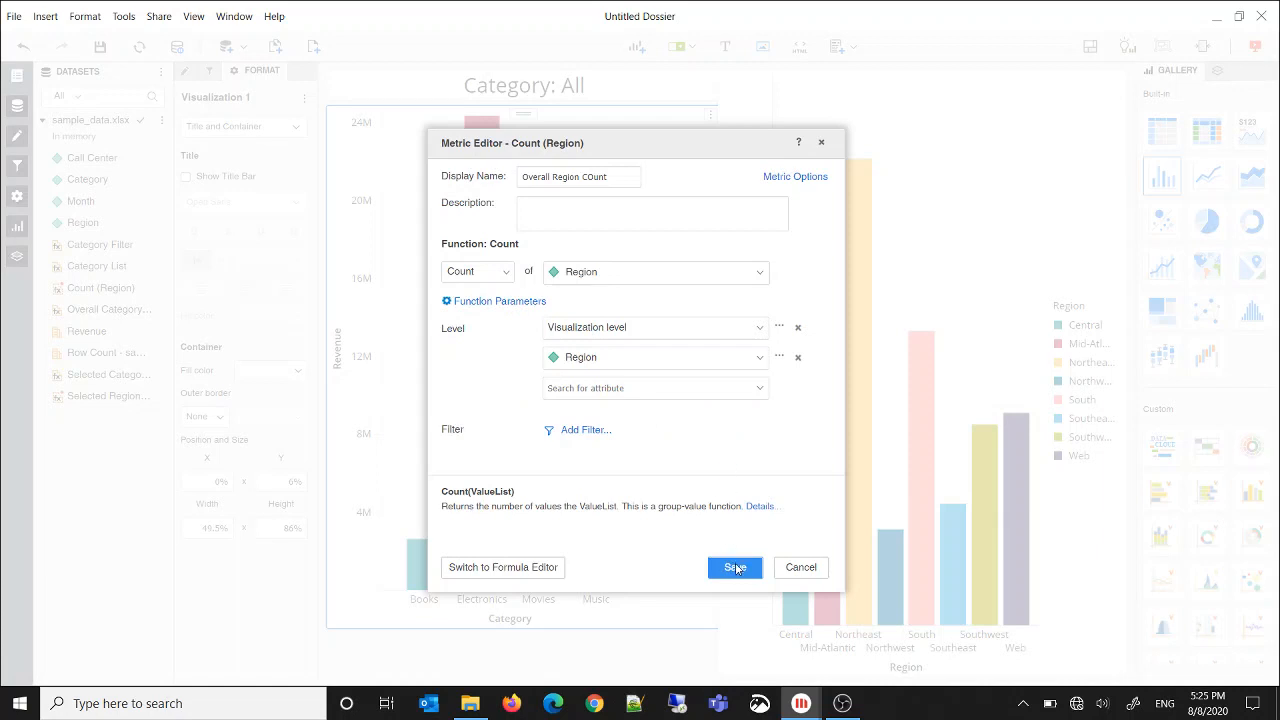
{"action": "left_click", "coordinate": [735, 568]}
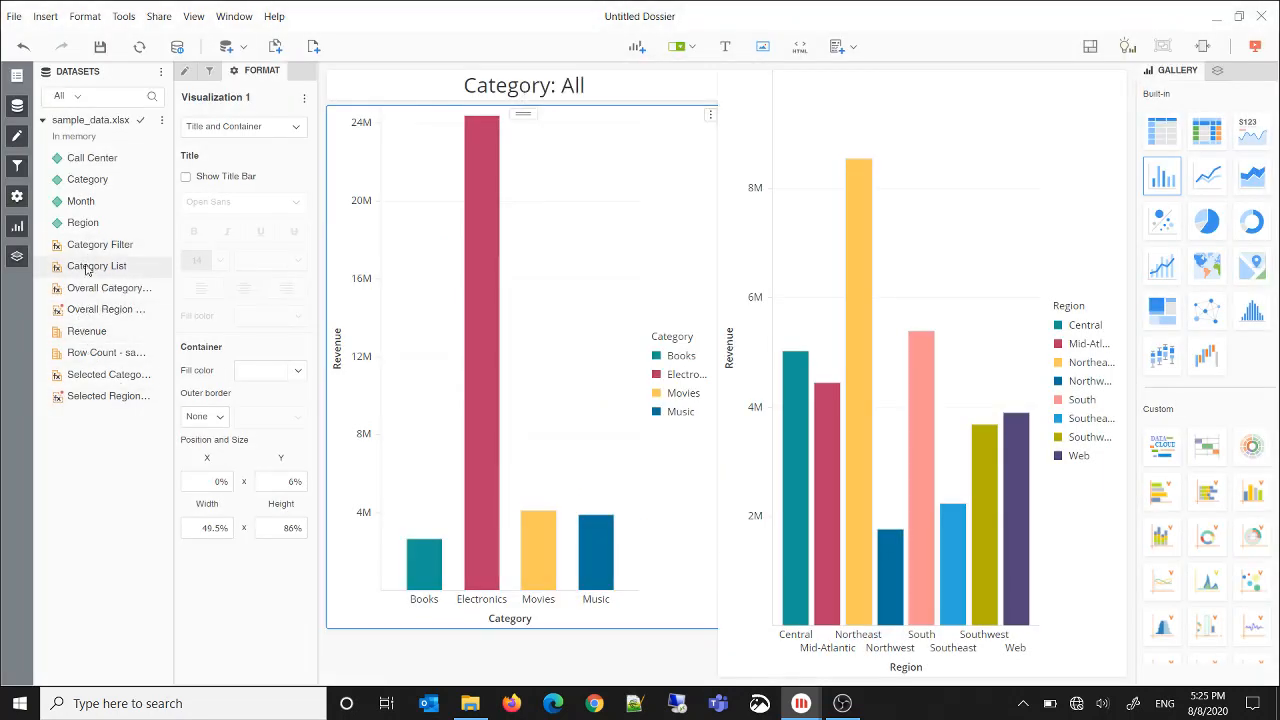
Duplicate the Region attribute as a metric and rename the copy Region List in the formula editor
{"action": "right_click", "coordinate": [88, 224]}
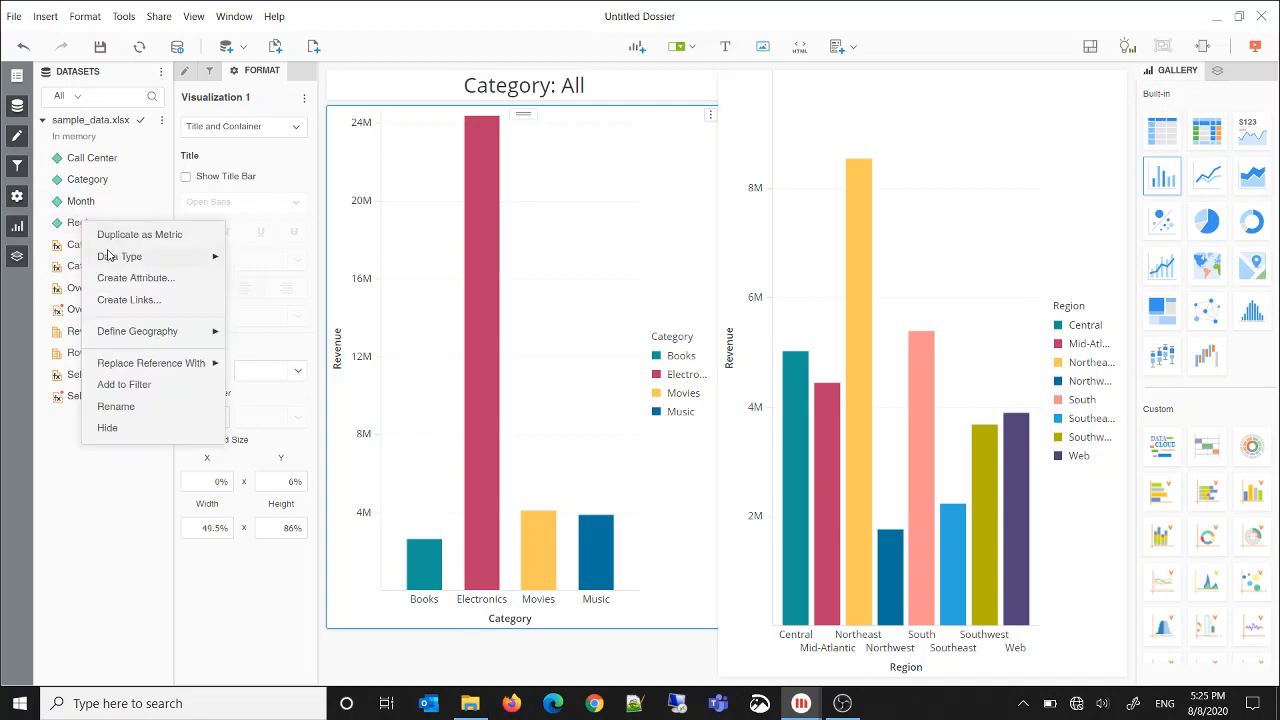
{"action": "left_click", "coordinate": [129, 236]}
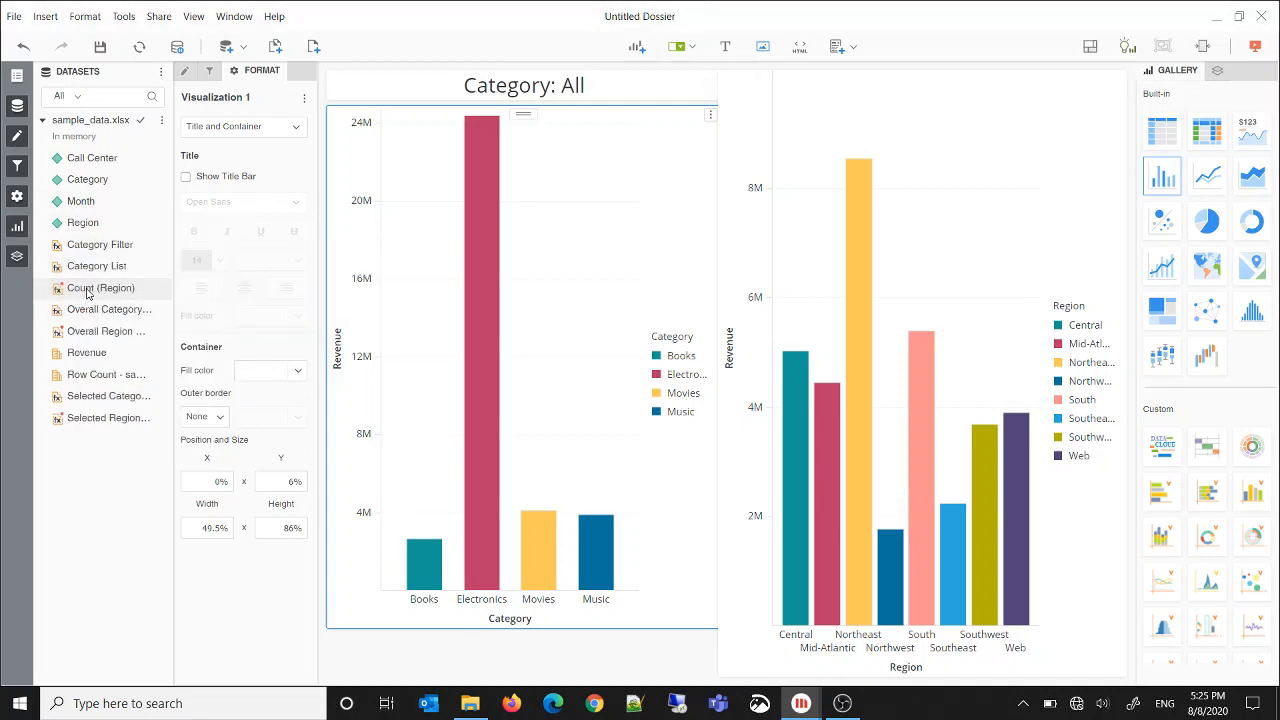
{"action": "right_click", "coordinate": [100, 288]}
{"action": "left_click", "coordinate": [104, 302]}
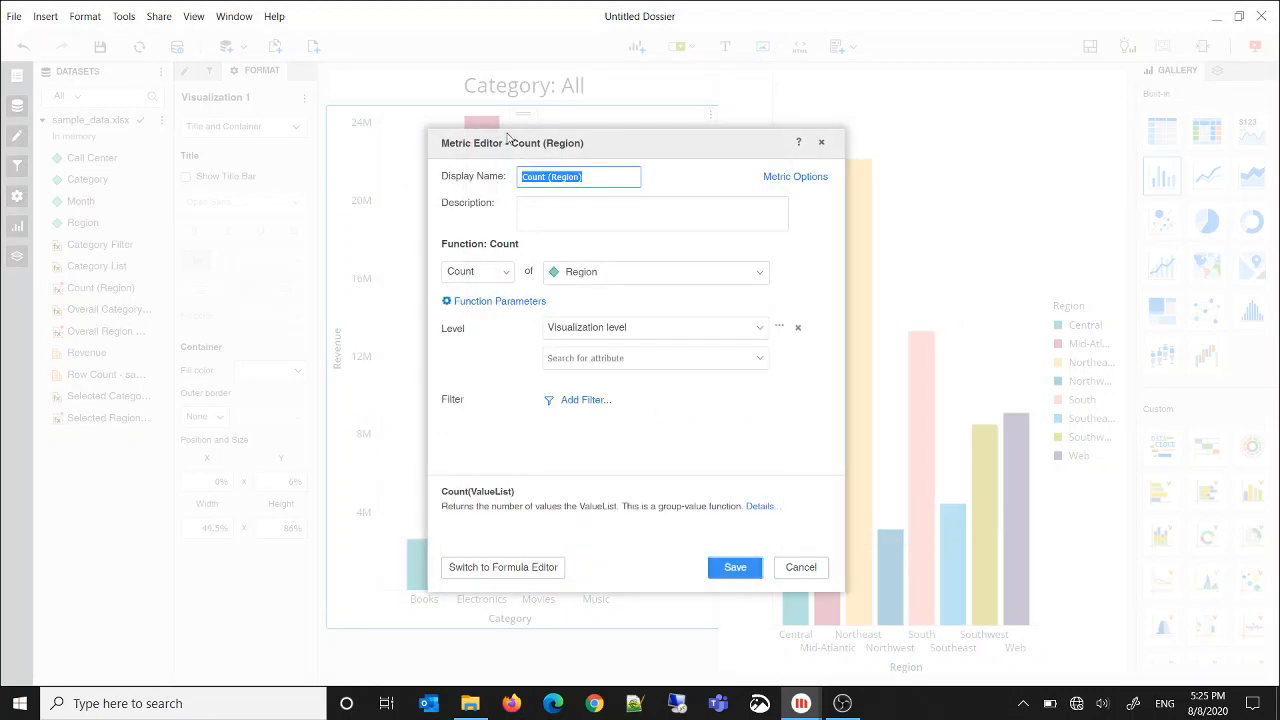
{"action": "left_click", "coordinate": [522, 567]}
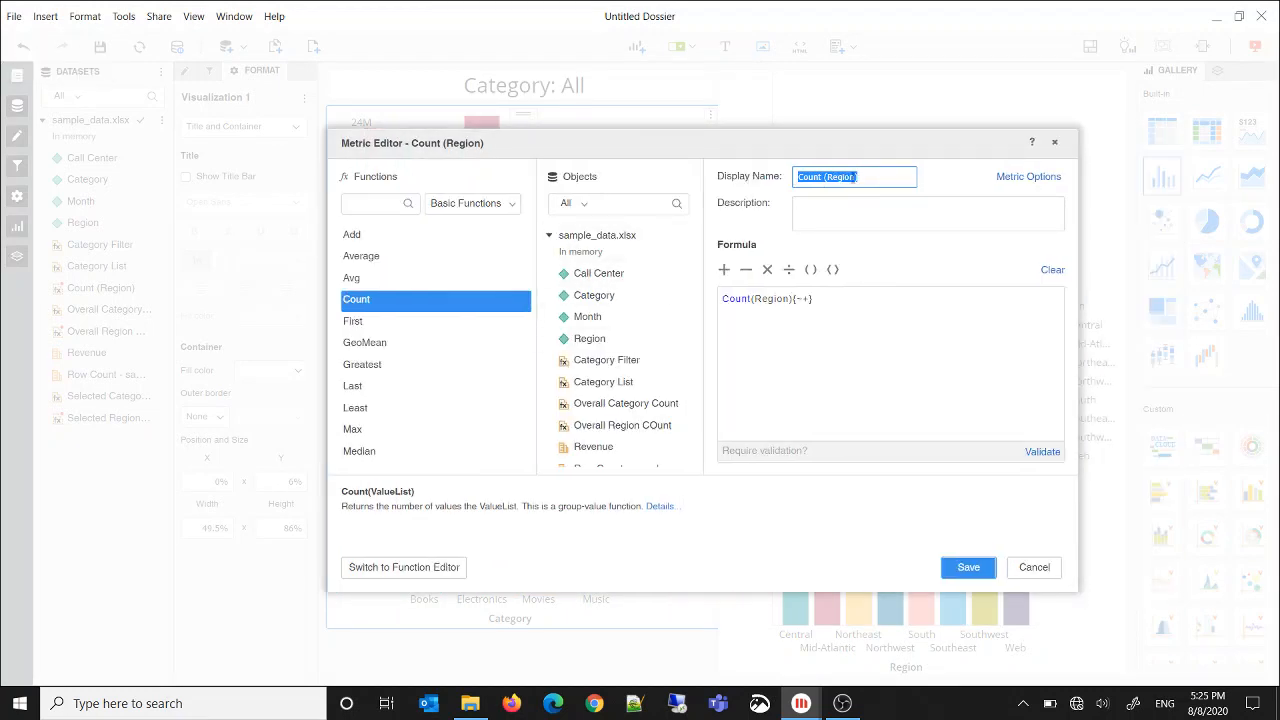
{"action": "type", "text": "Region List"}
Find the ConcatAgg function with the search text "conca" and switch the Region List metric to the function editor
{"action": "left_click", "coordinate": [377, 213]}
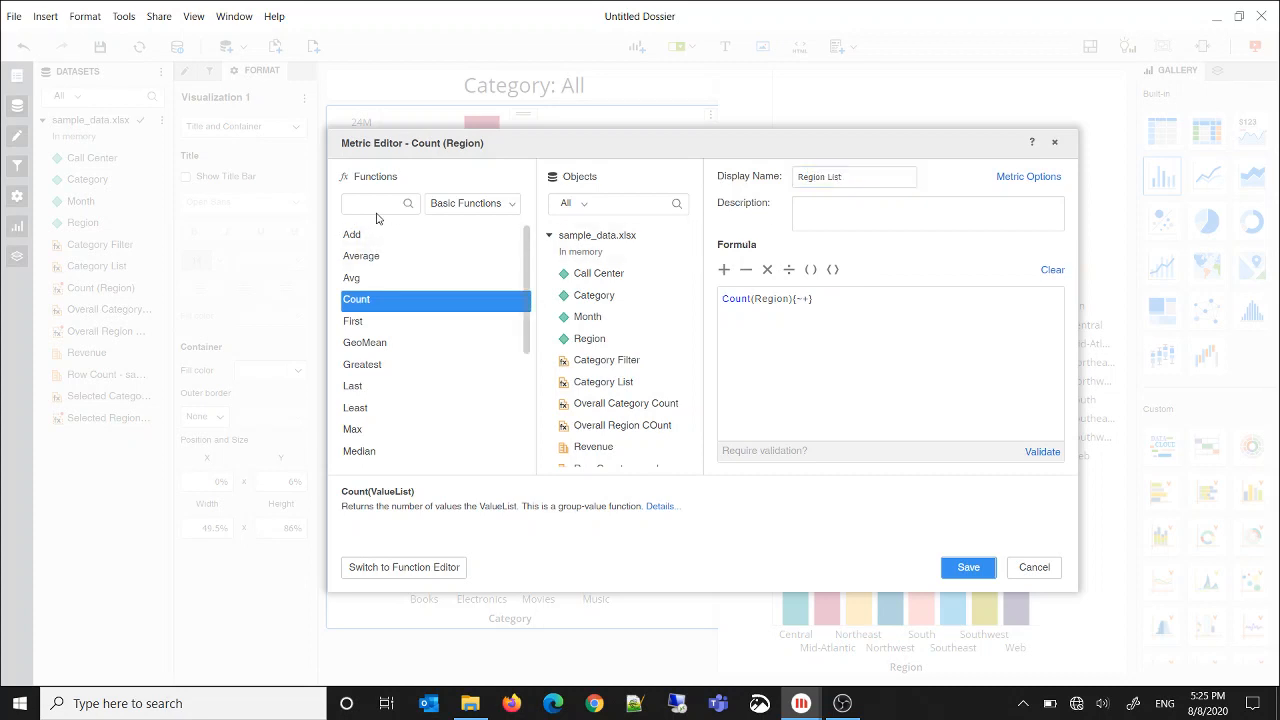
{"action": "type", "text": "c"}
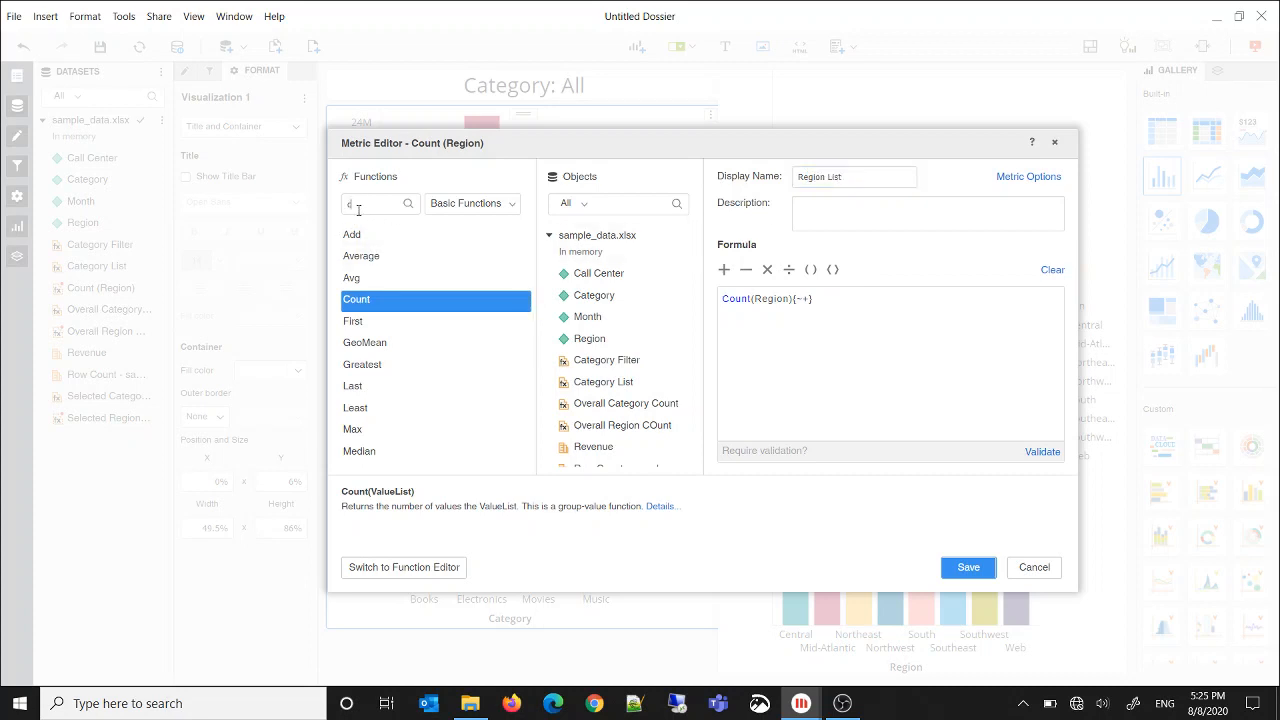
{"action": "type", "text": "onca"}
{"action": "left_click", "coordinate": [480, 257]}
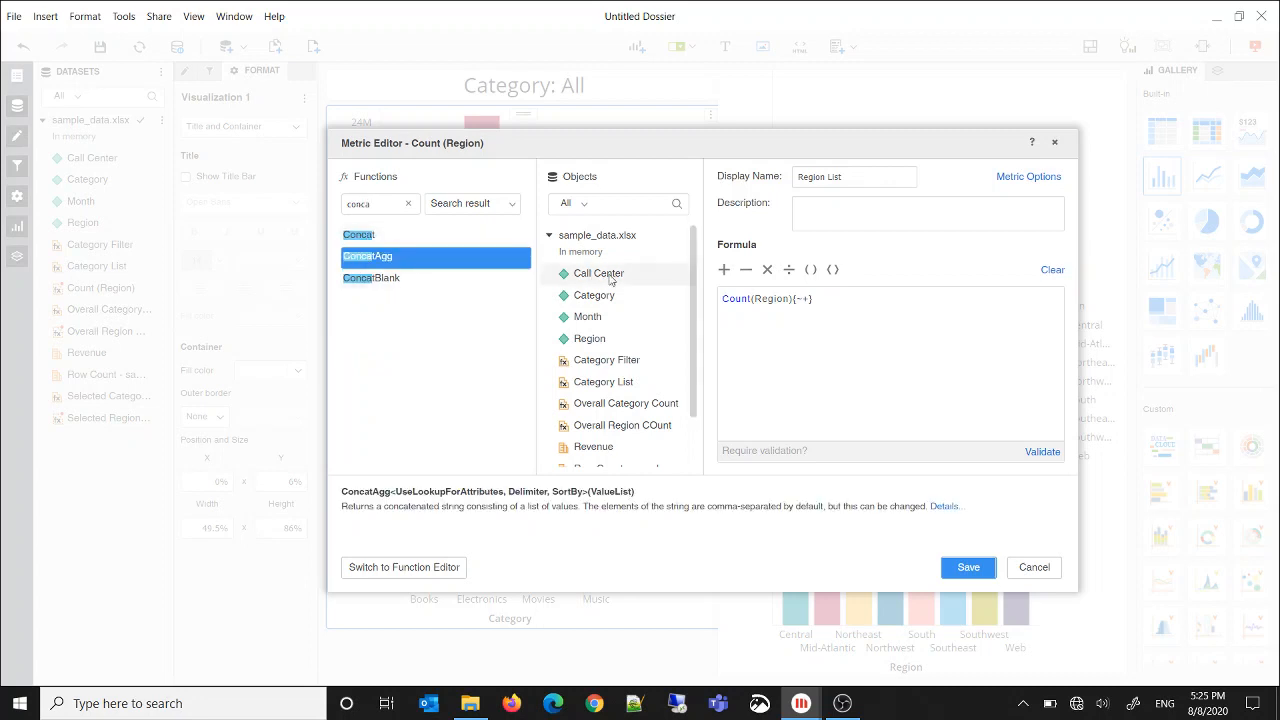
{"action": "left_click", "coordinate": [431, 578]}
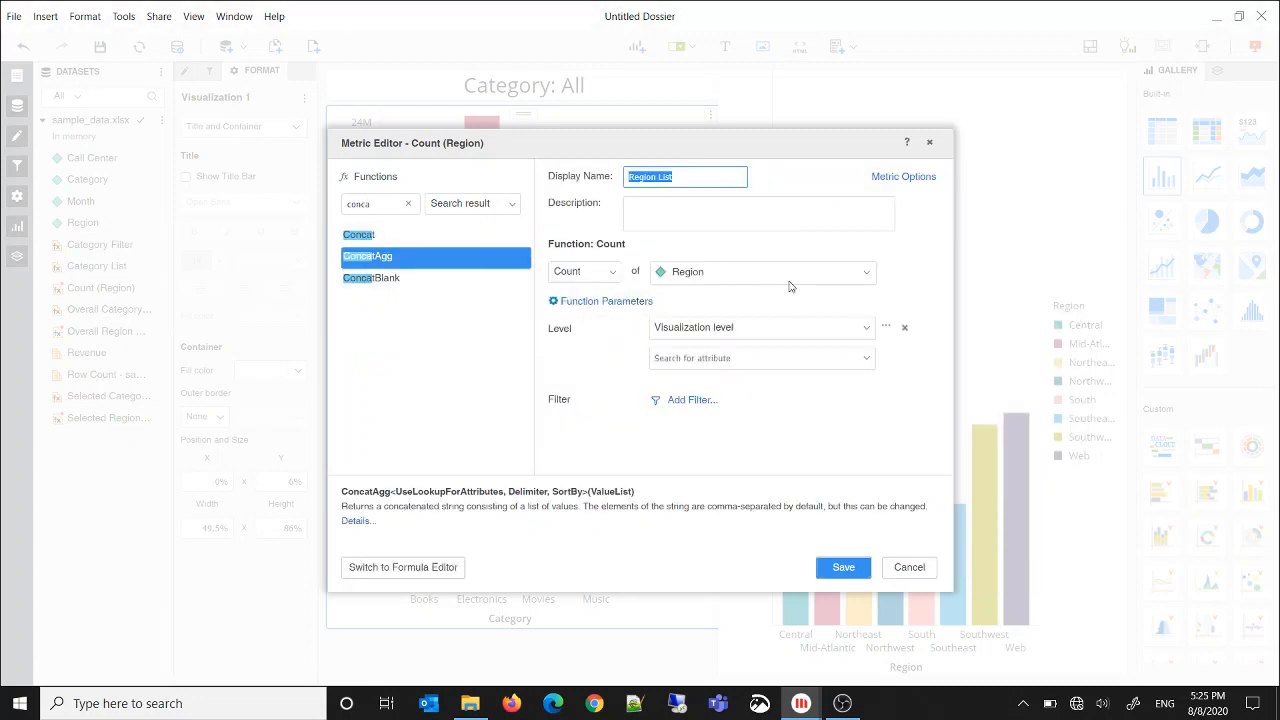
{"action": "left_click", "coordinate": [851, 274]}
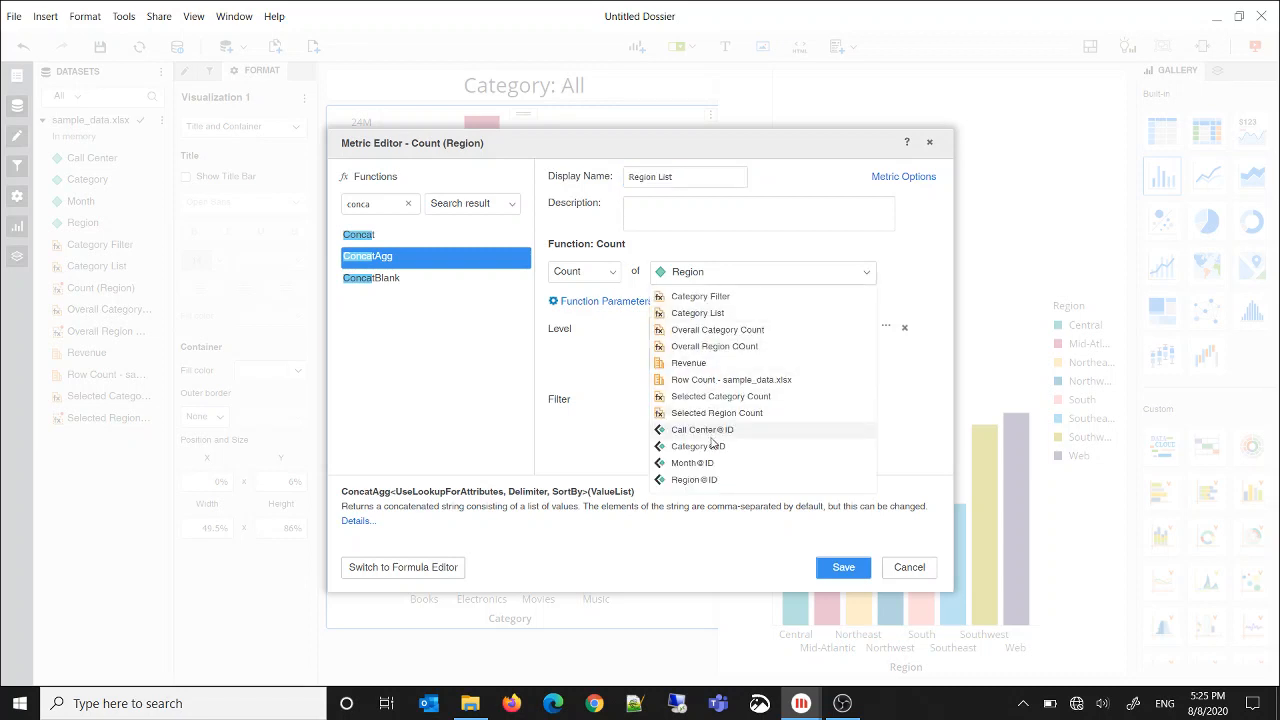
{"action": "left_click", "coordinate": [708, 481]}
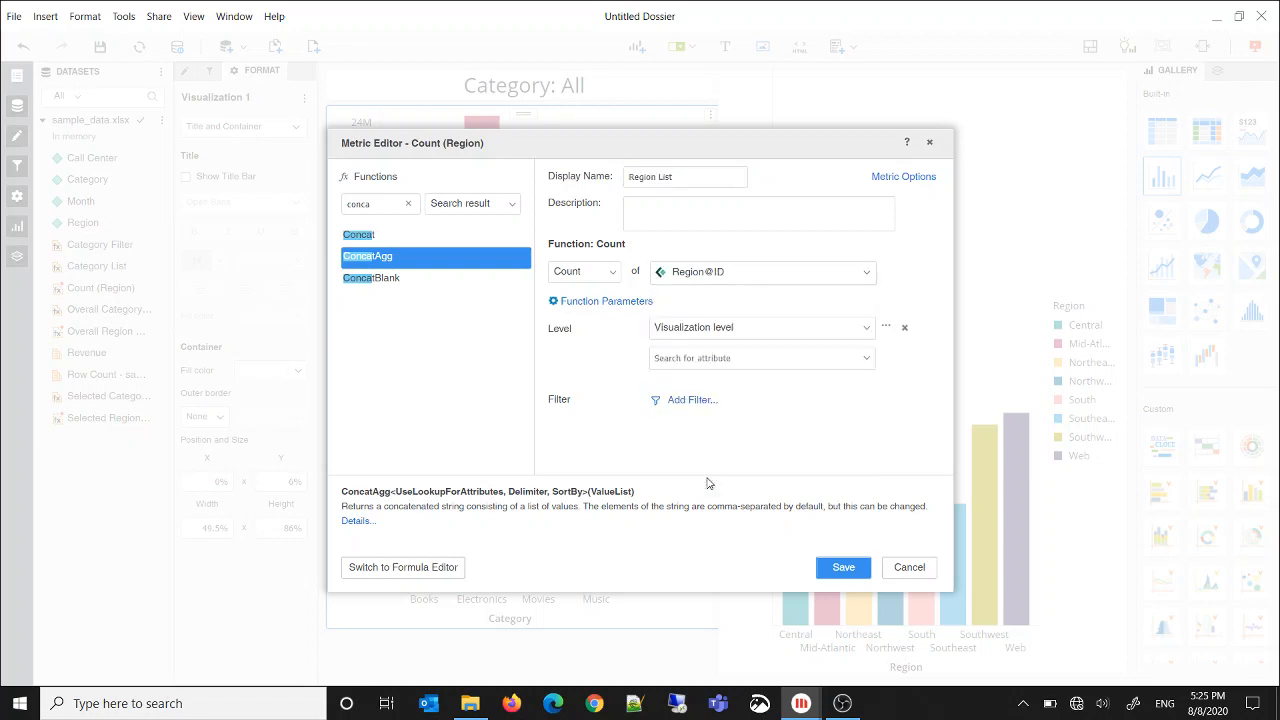
{"action": "left_click", "coordinate": [625, 300]}
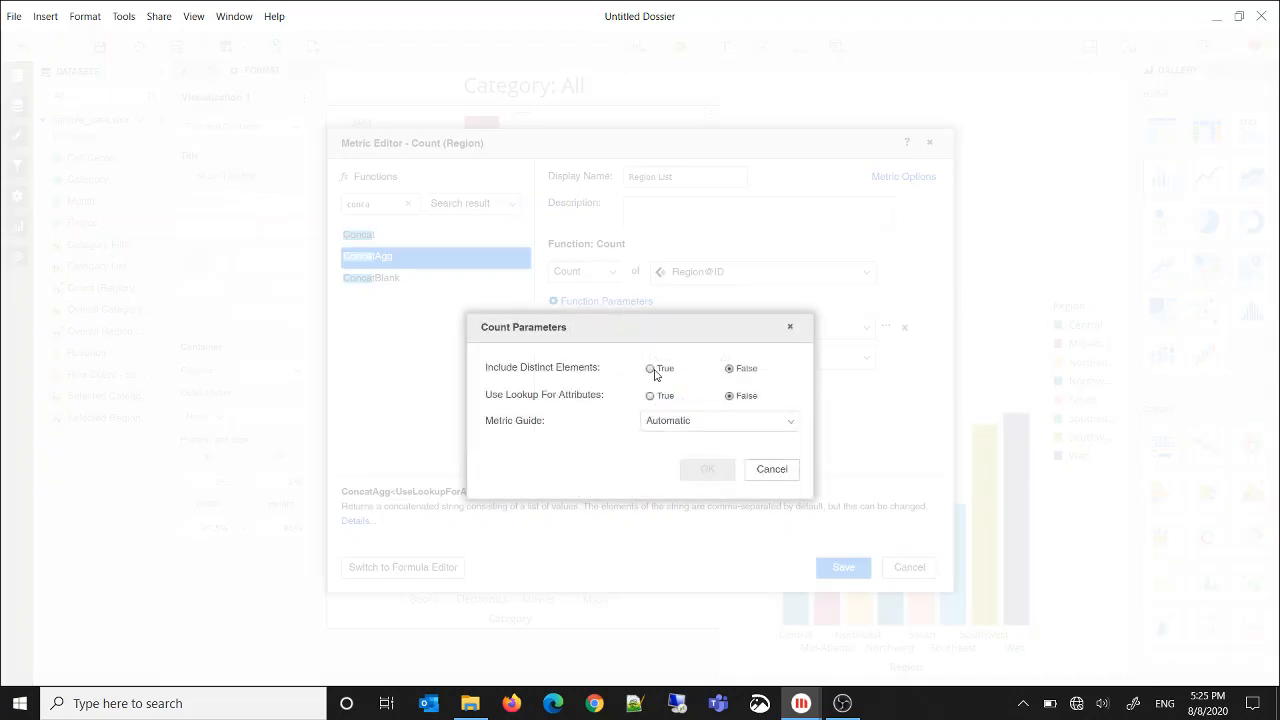
{"action": "left_click", "coordinate": [652, 369]}
{"action": "left_click", "coordinate": [728, 467]}
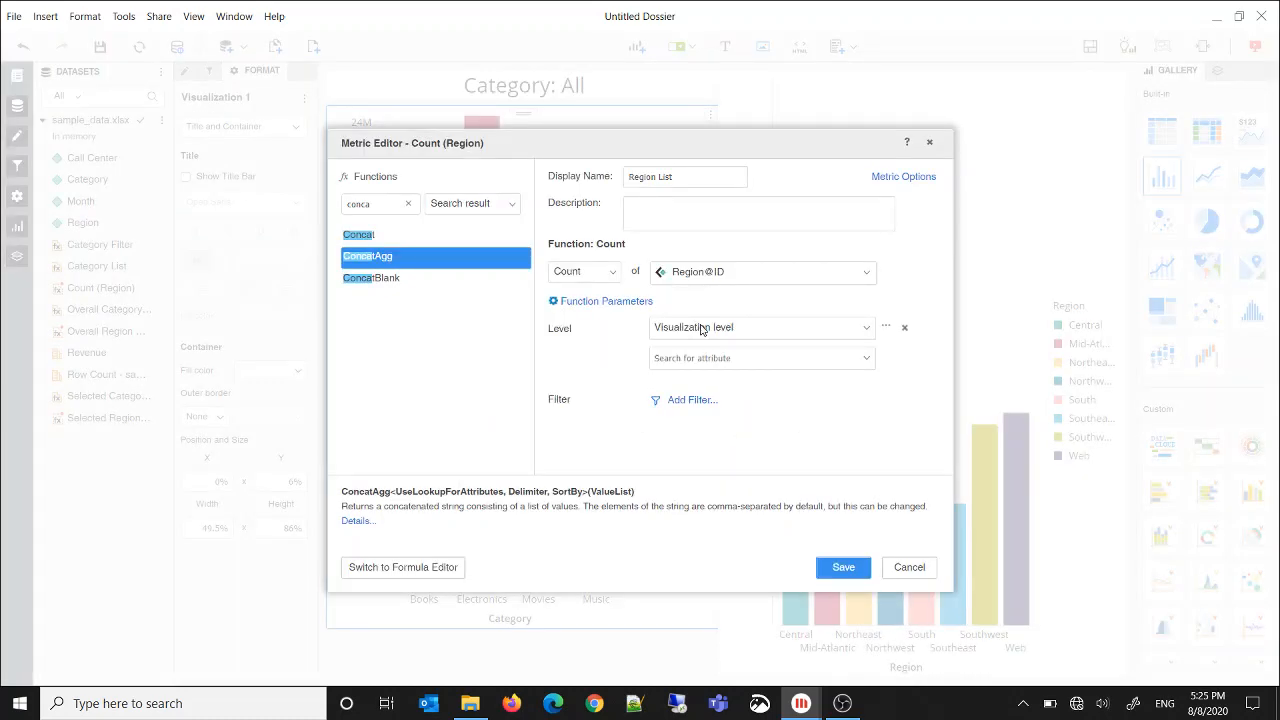
Apply ConcatAgg to Region List with Region@ID as the value list, set its attribute lookup option, and save the metric
{"action": "double_click", "coordinate": [381, 261]}
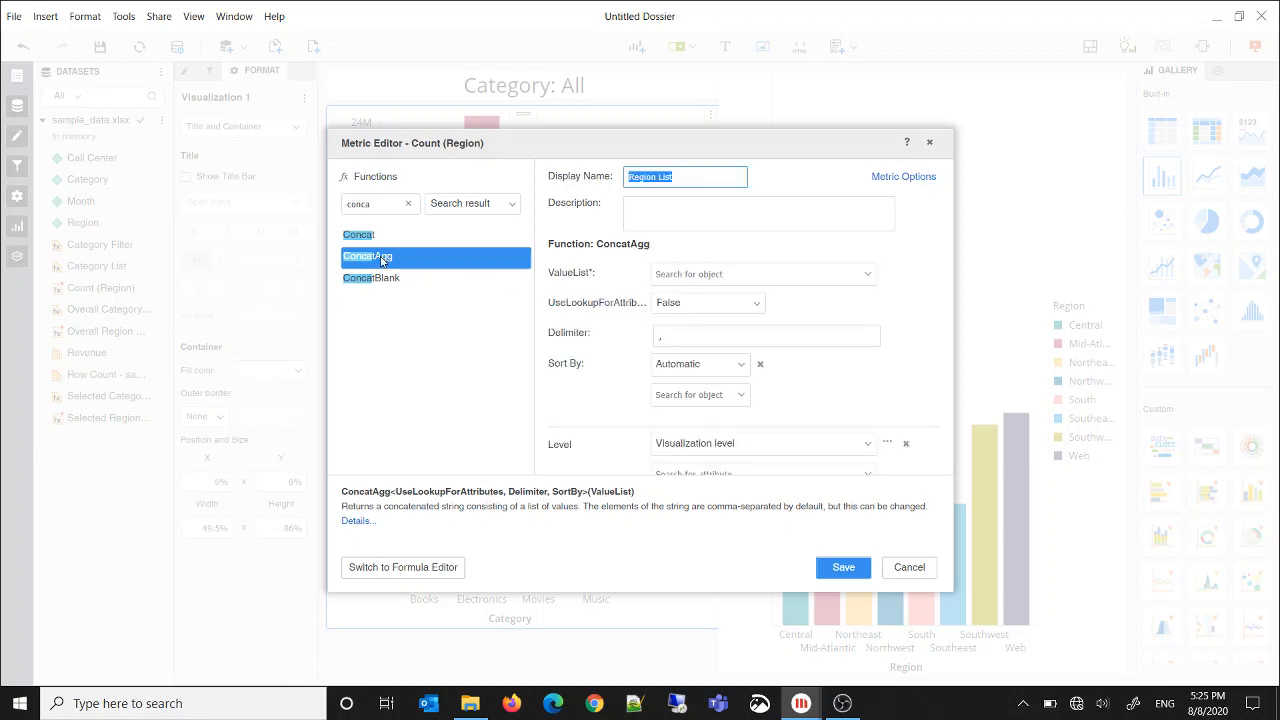
{"action": "left_click", "coordinate": [868, 275]}
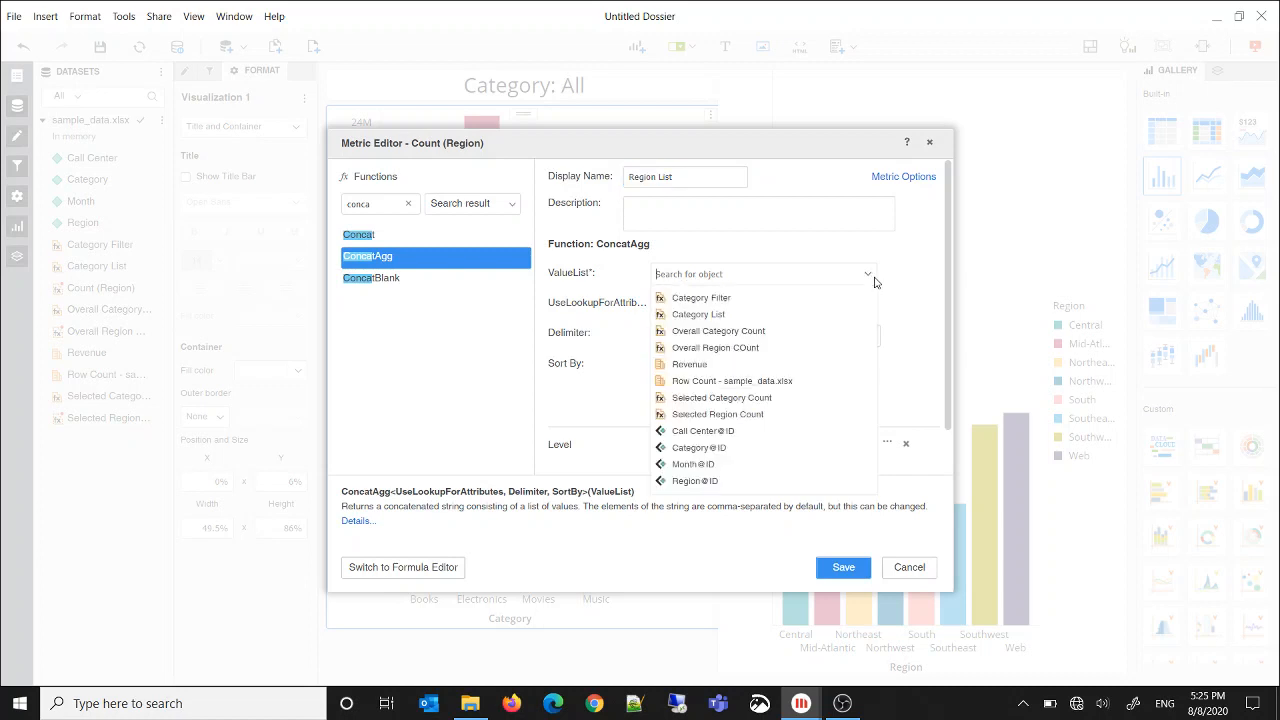
{"action": "left_click", "coordinate": [703, 481]}
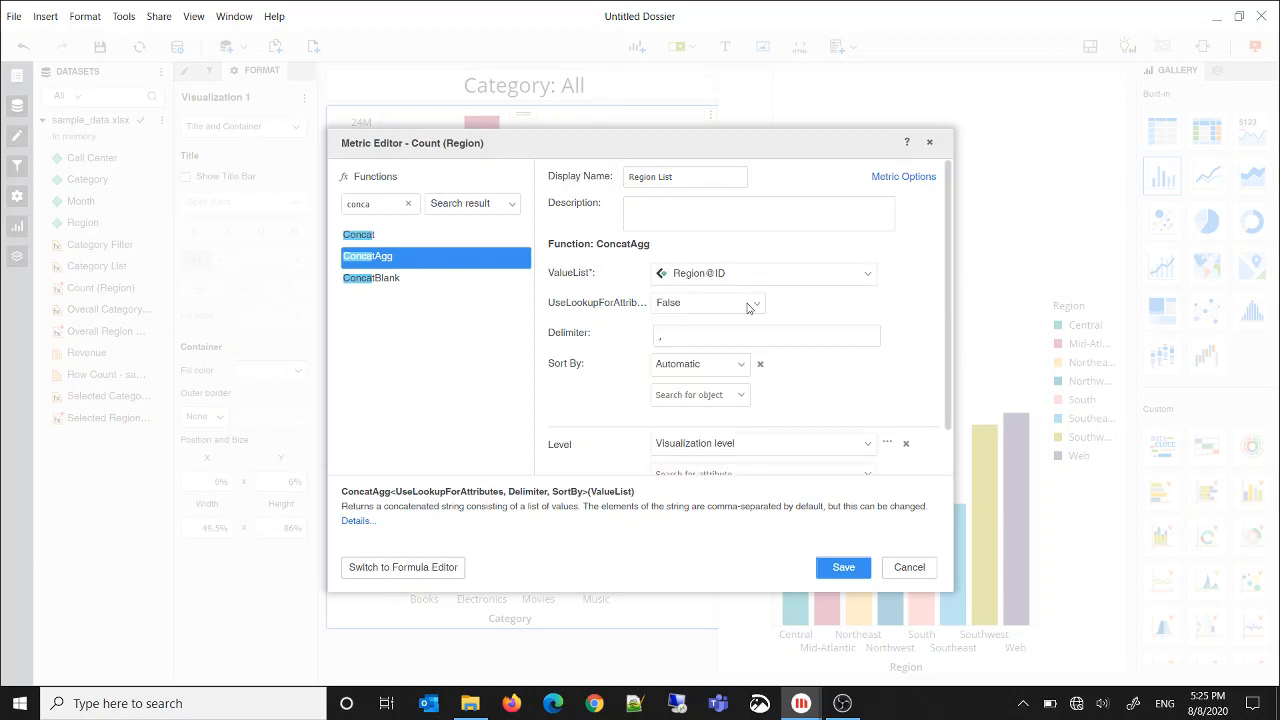
{"action": "left_click", "coordinate": [752, 303]}
{"action": "left_click", "coordinate": [727, 356]}
{"action": "left_click", "coordinate": [848, 567]}
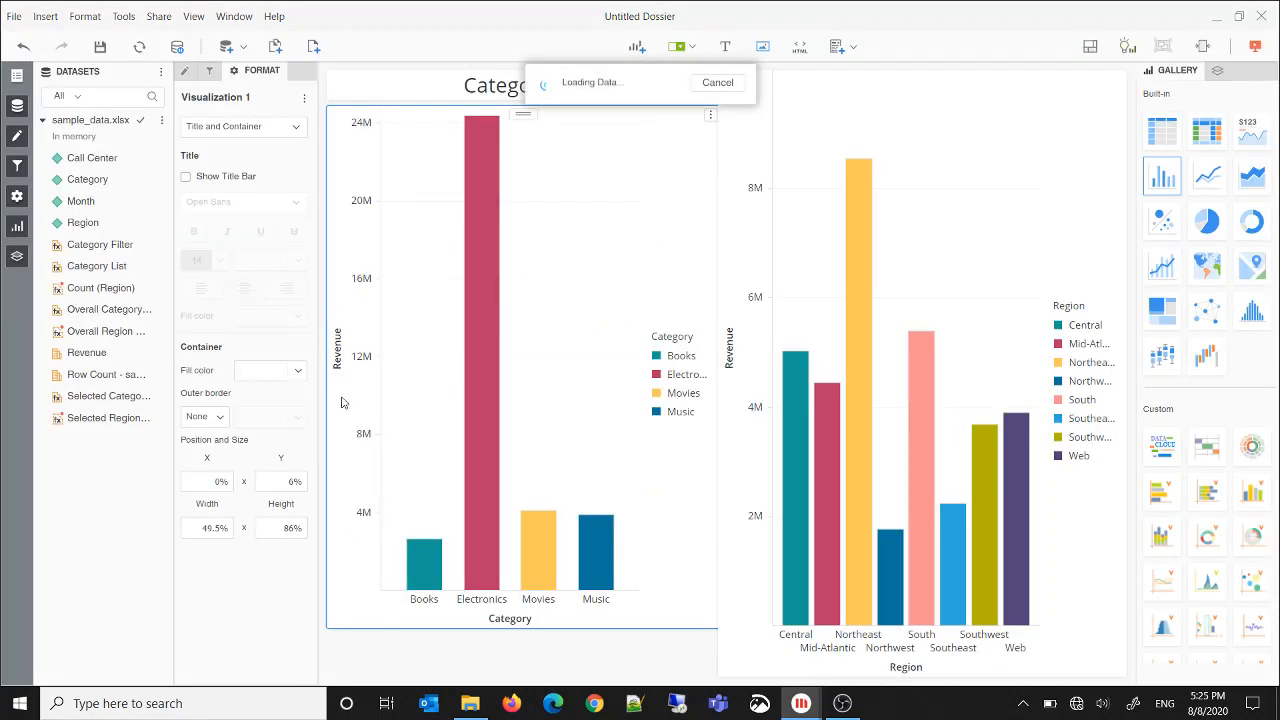
Create a new metric named Region Filter and clear its default formula in the formula editor
{"action": "right_click", "coordinate": [95, 251]}
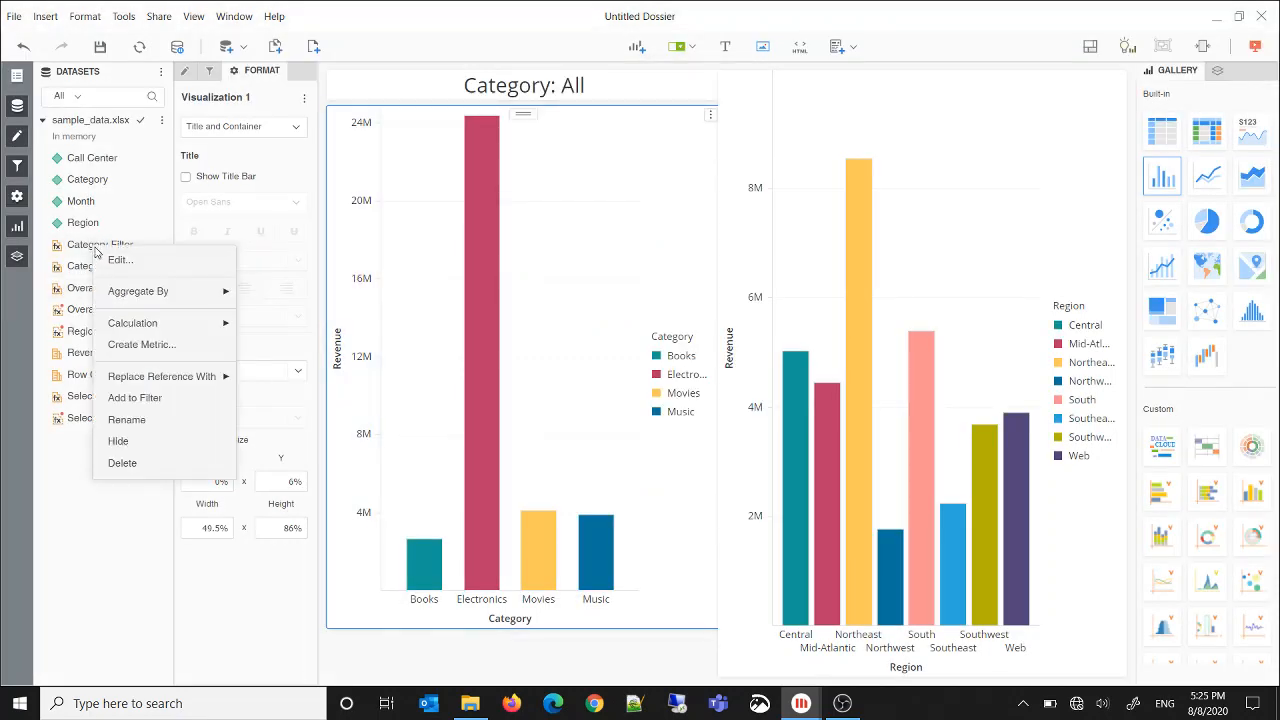
{"action": "left_click", "coordinate": [140, 344]}
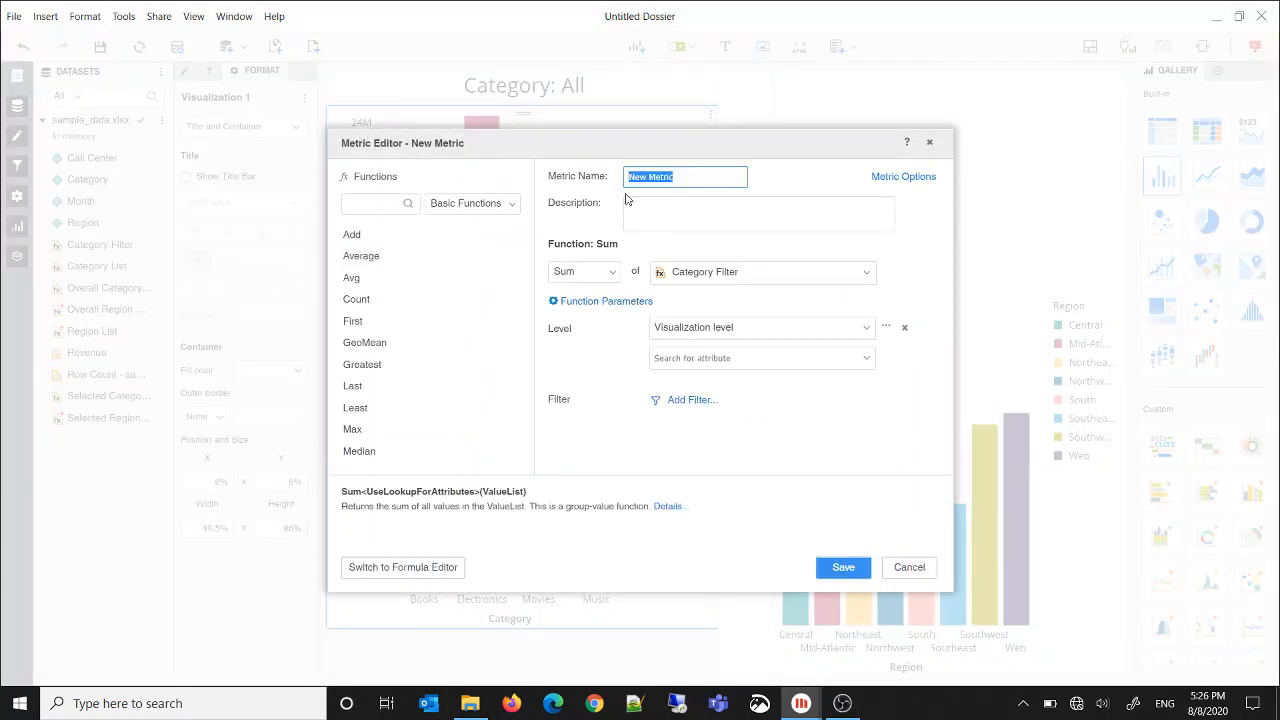
{"action": "type", "text": "Region Filter"}
{"action": "left_click", "coordinate": [410, 572]}
{"action": "left_click", "coordinate": [988, 270]}
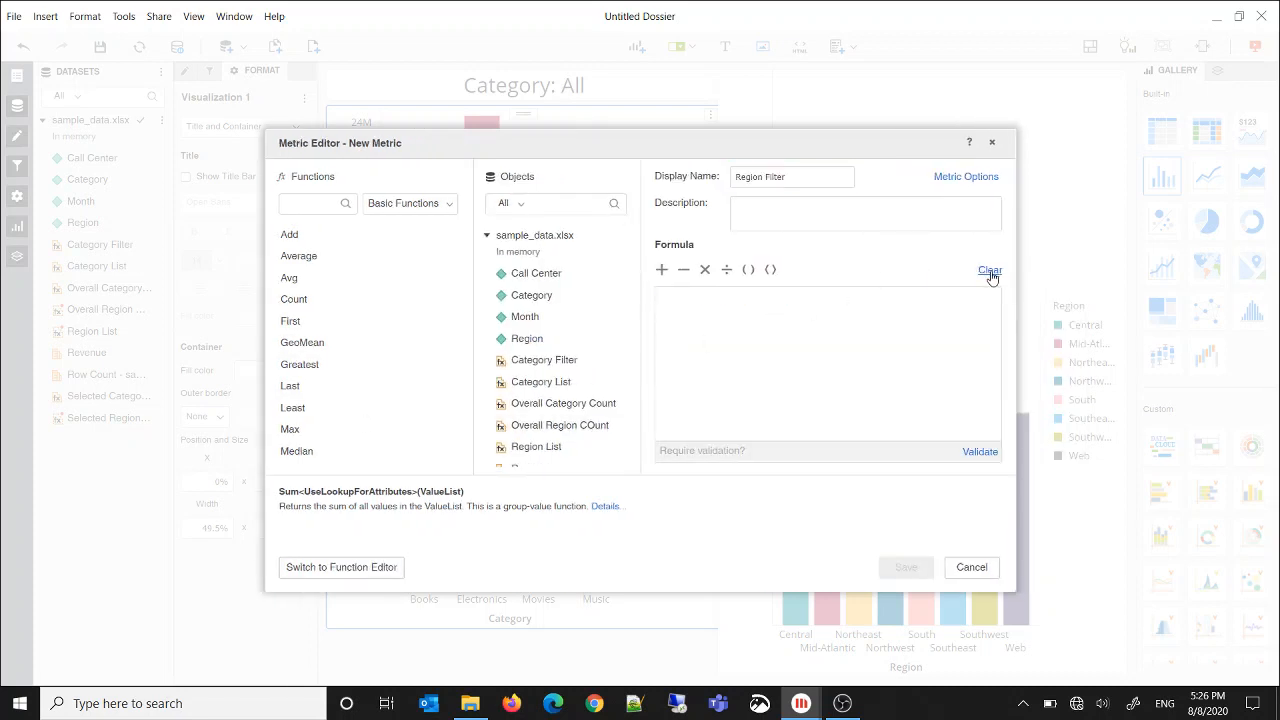
Define the metric as Concat("Region: ", IF([Selected Region Count]<[Overall Region COunt], [Region List], "All")), validate the formula, and save the metric
{"action": "type", "text": "Concat"}
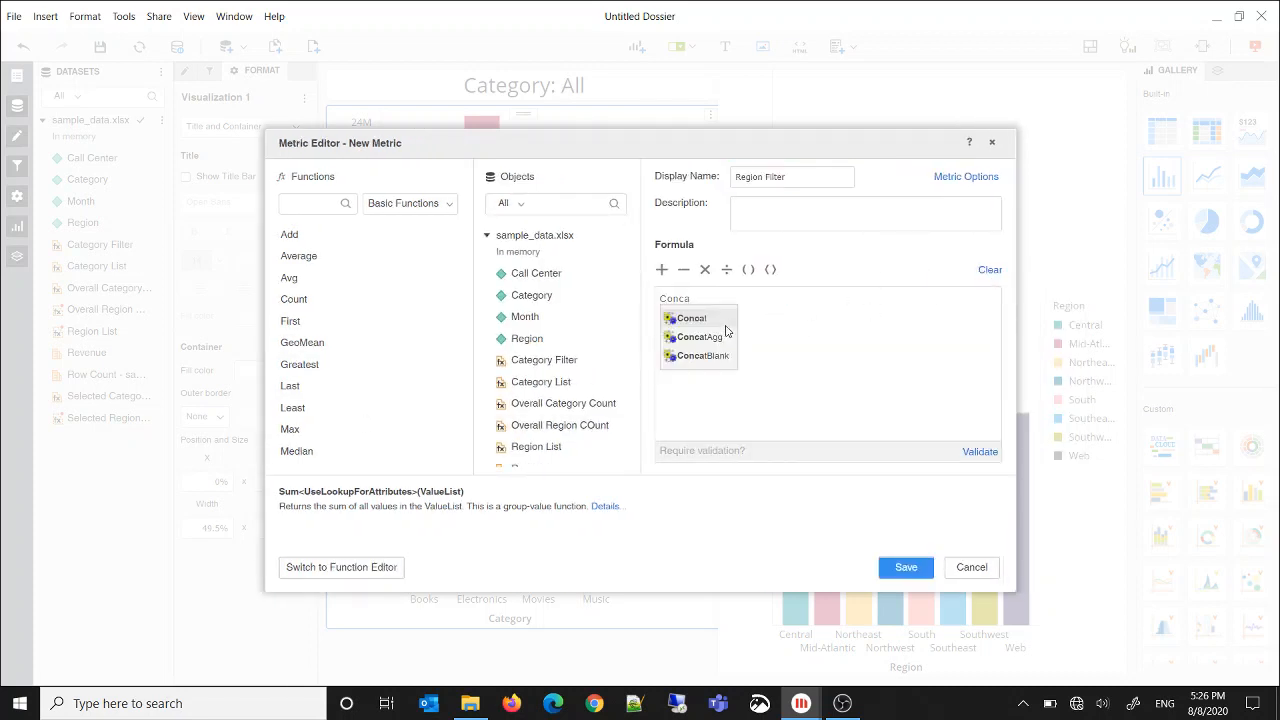
{"action": "left_click", "coordinate": [725, 318]}
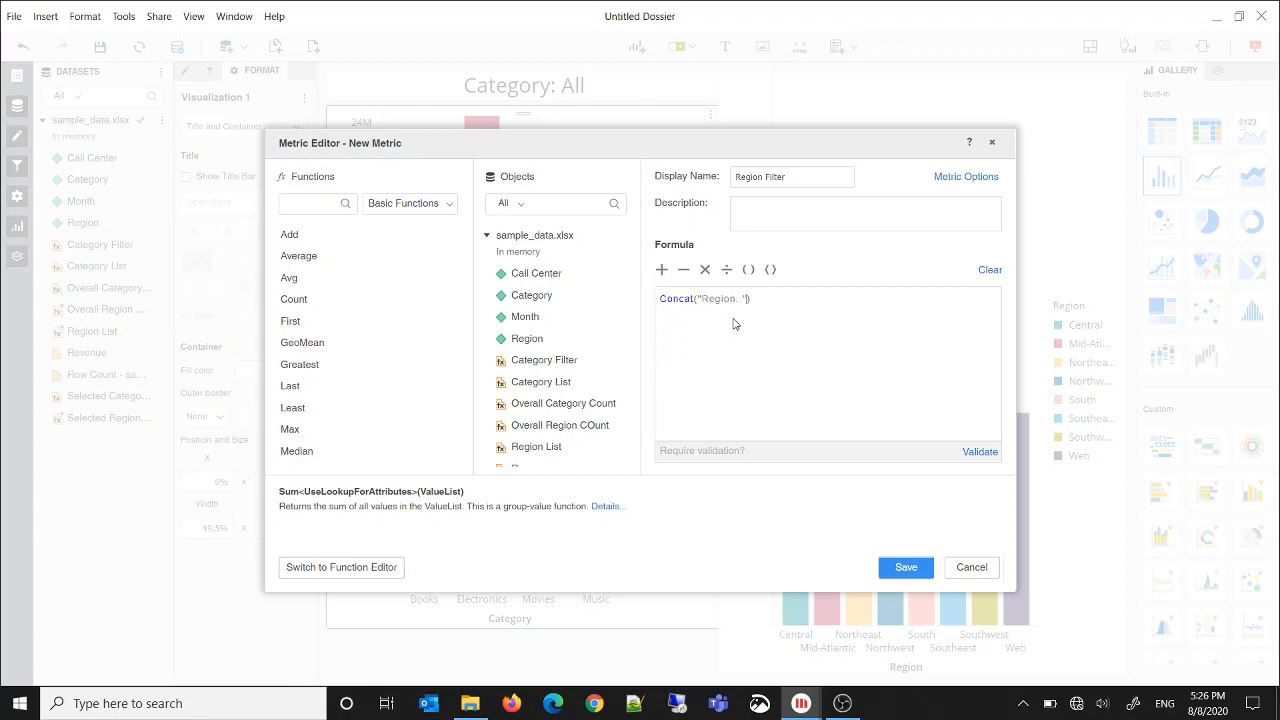
{"action": "left_click", "coordinate": [776, 323]}
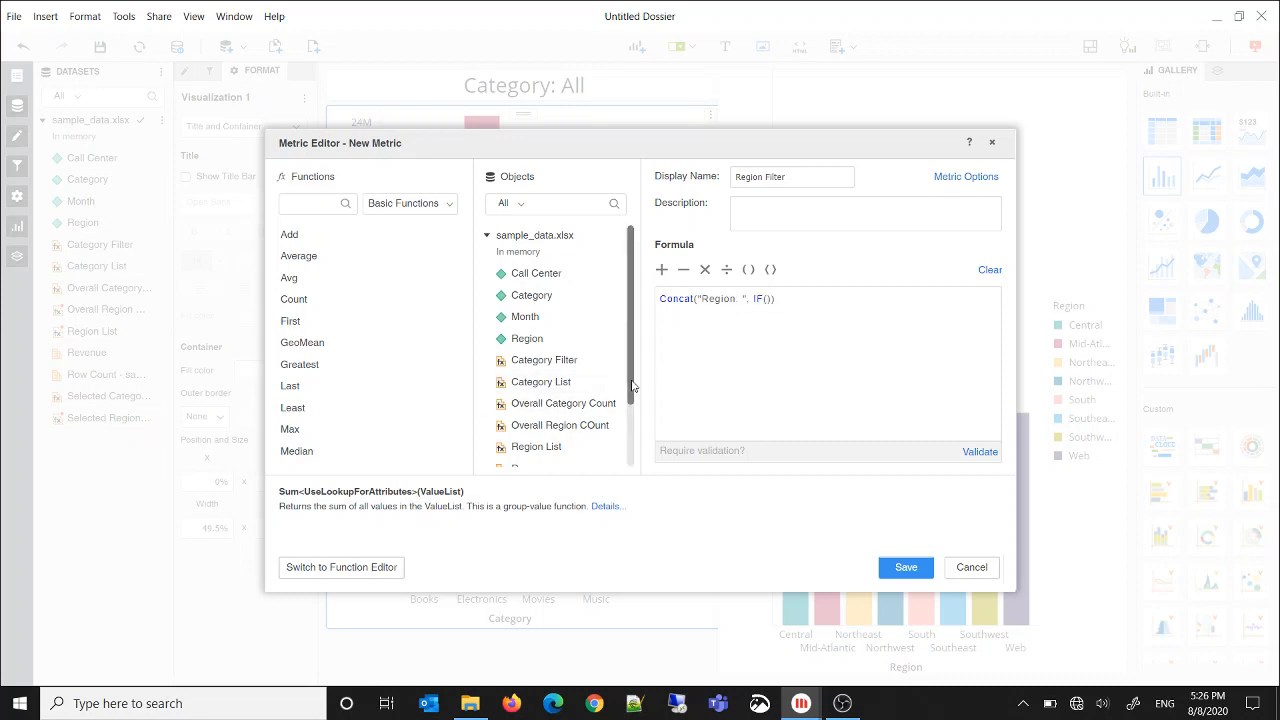
{"action": "scroll", "coordinate": [615, 455], "scroll_direction": "down", "scroll_amount": 3}
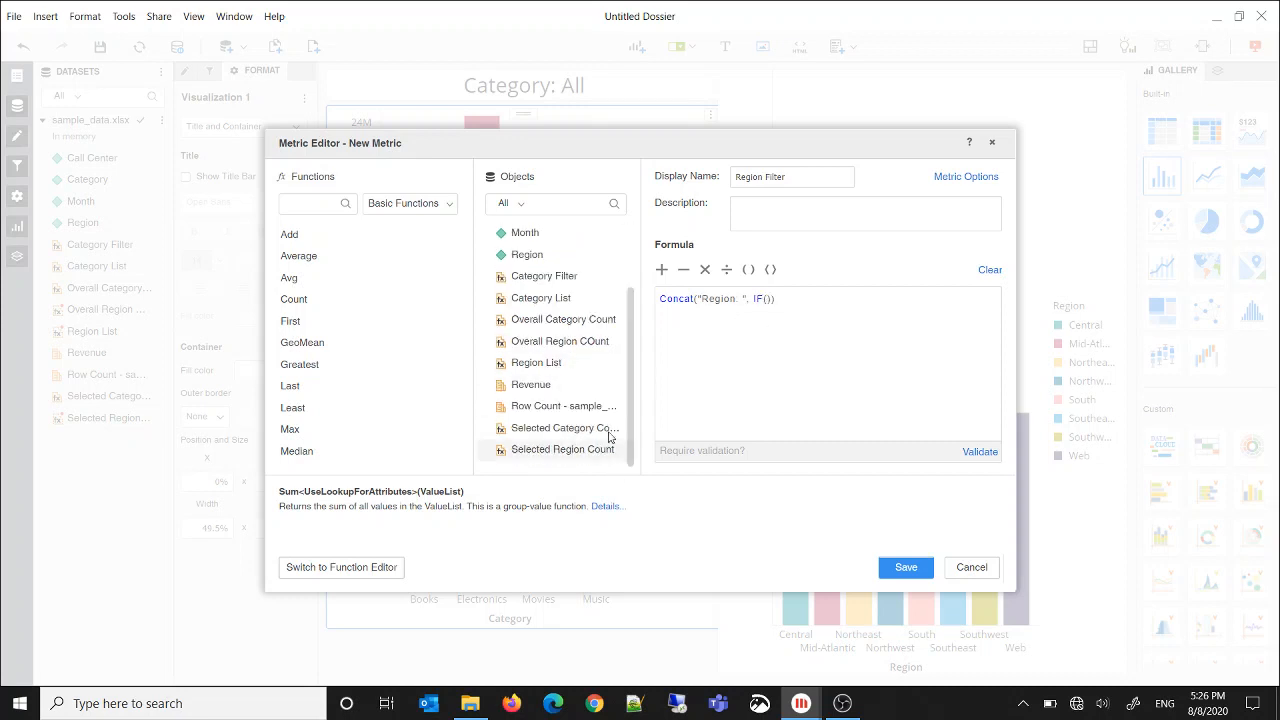
{"action": "double_click", "coordinate": [550, 451]}
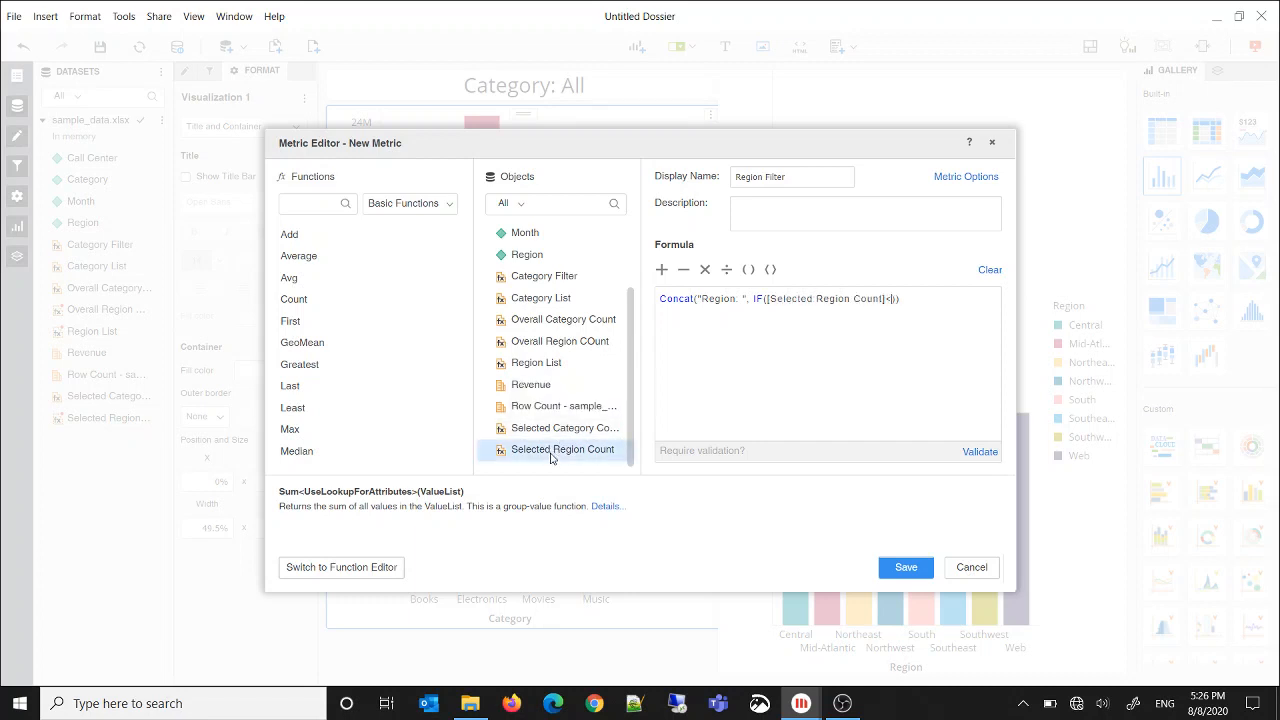
{"action": "double_click", "coordinate": [543, 342]}
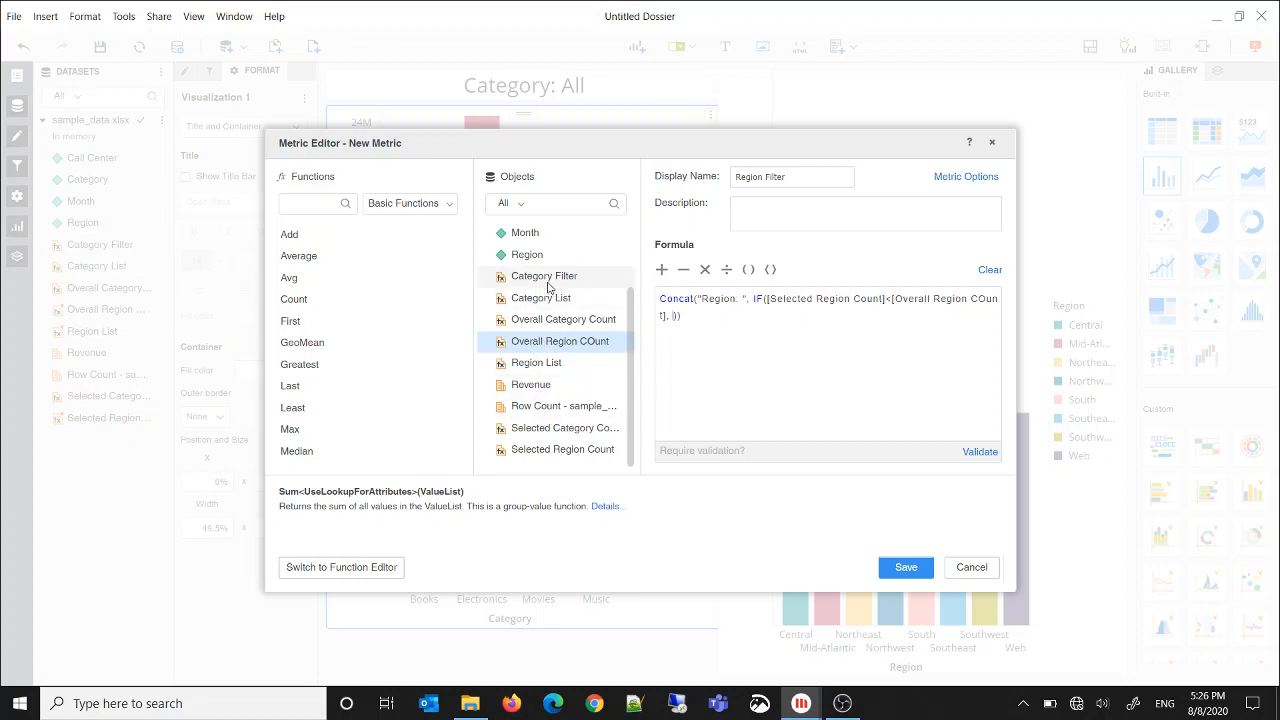
{"action": "double_click", "coordinate": [541, 366]}
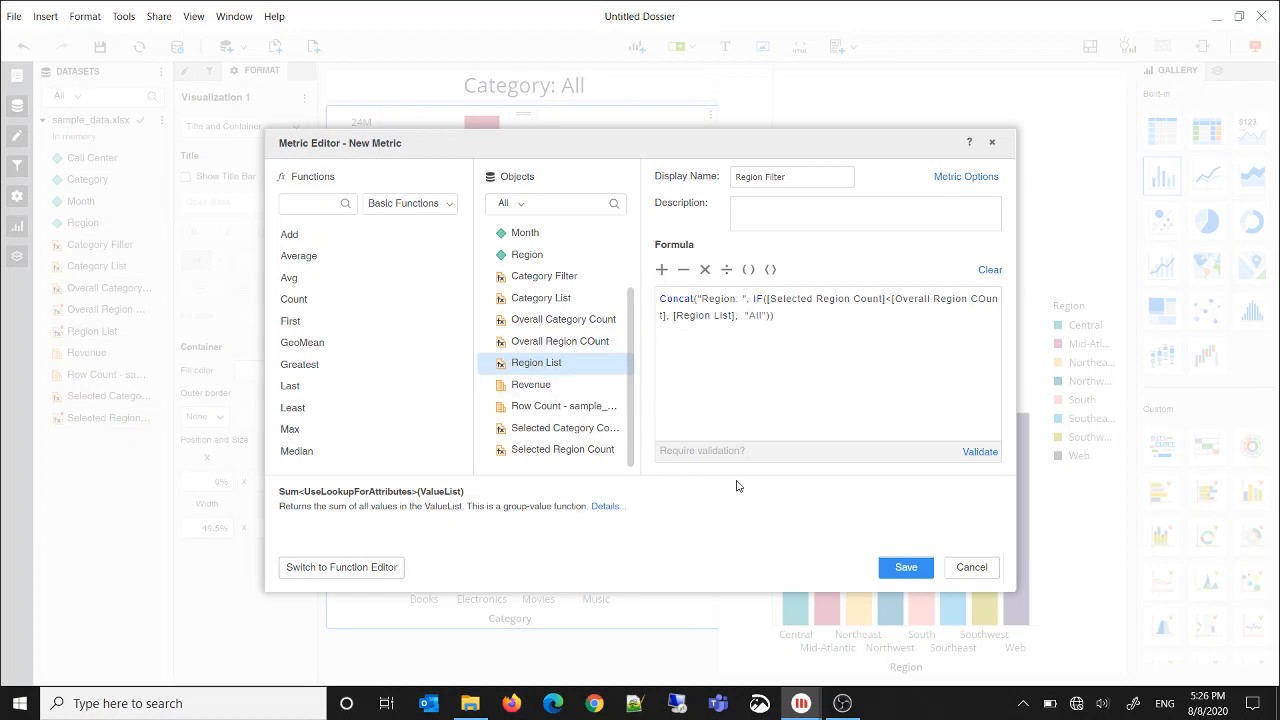
{"action": "left_click", "coordinate": [972, 454]}
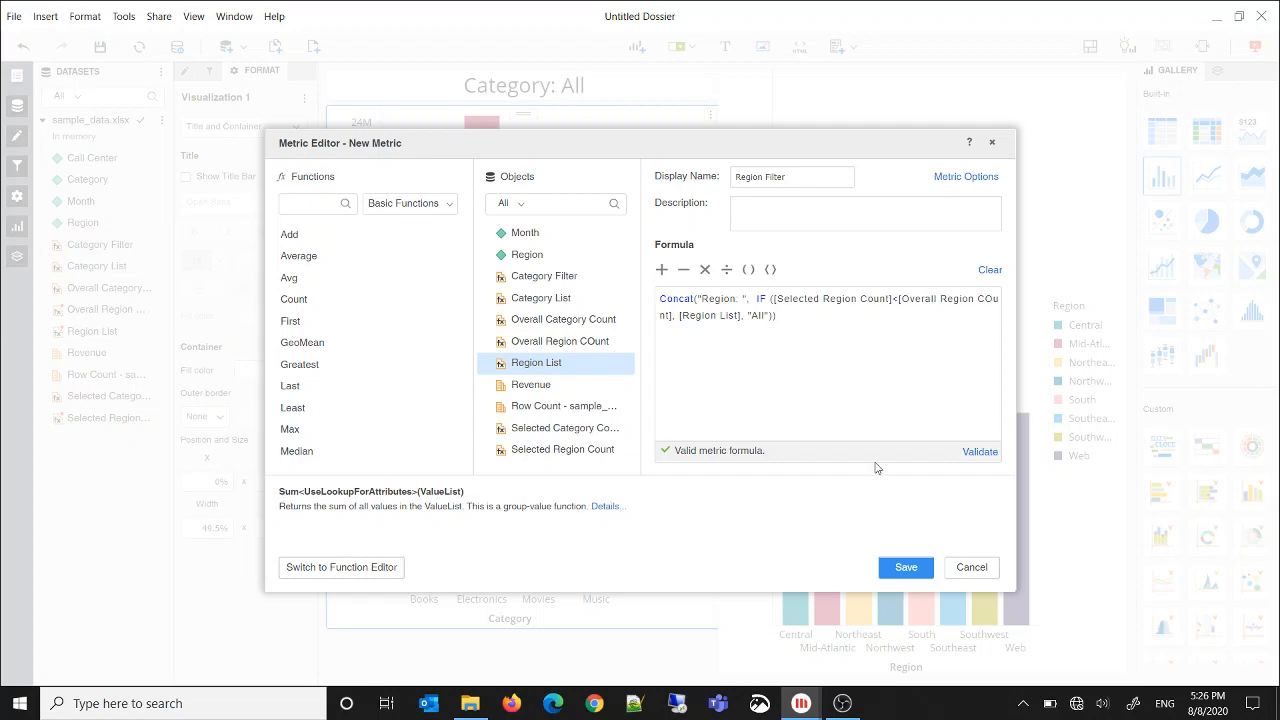
{"action": "left_click", "coordinate": [906, 567]}
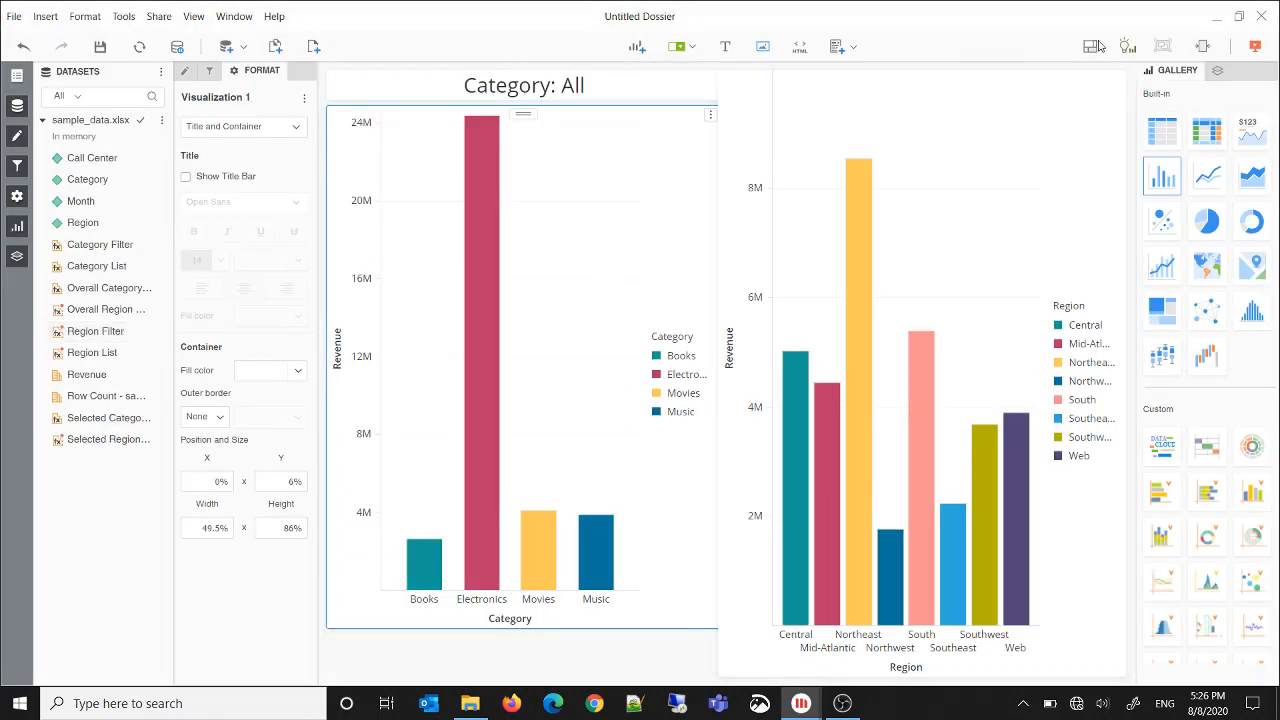
Insert a new KPI card visualization showing the Region Filter metric
{"action": "left_click", "coordinate": [636, 48]}
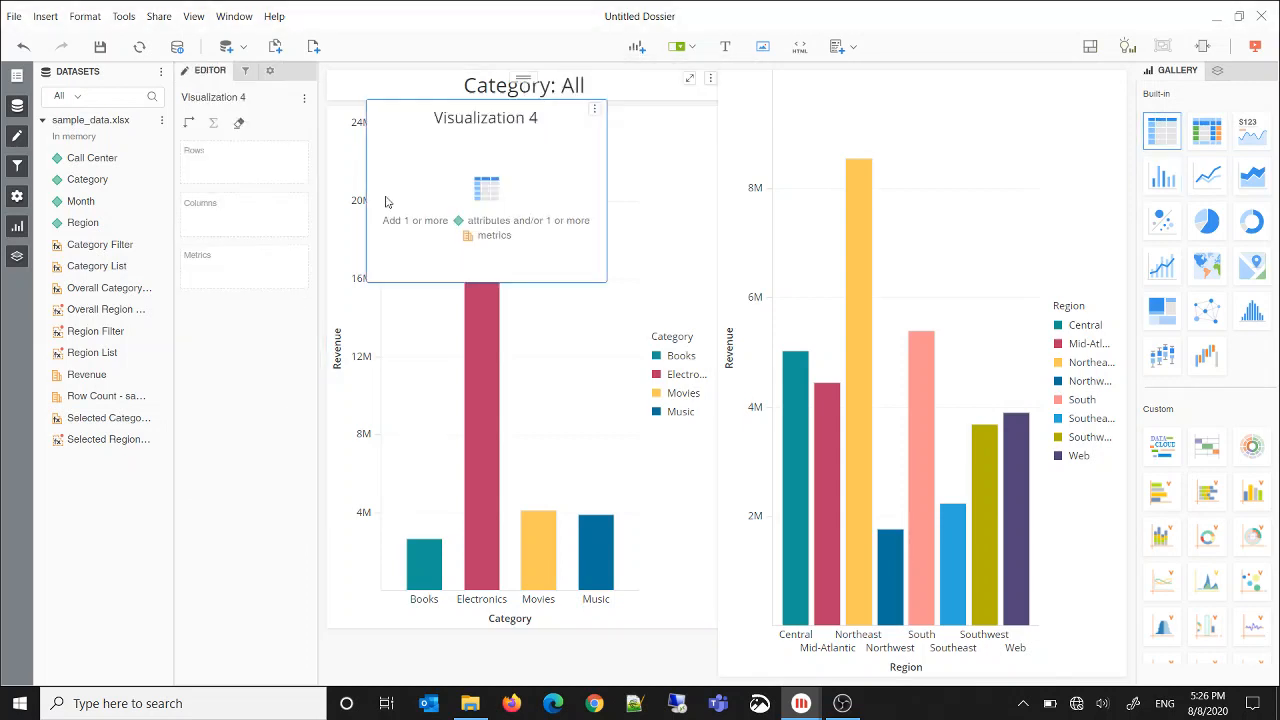
{"action": "left_click", "coordinate": [1240, 138]}
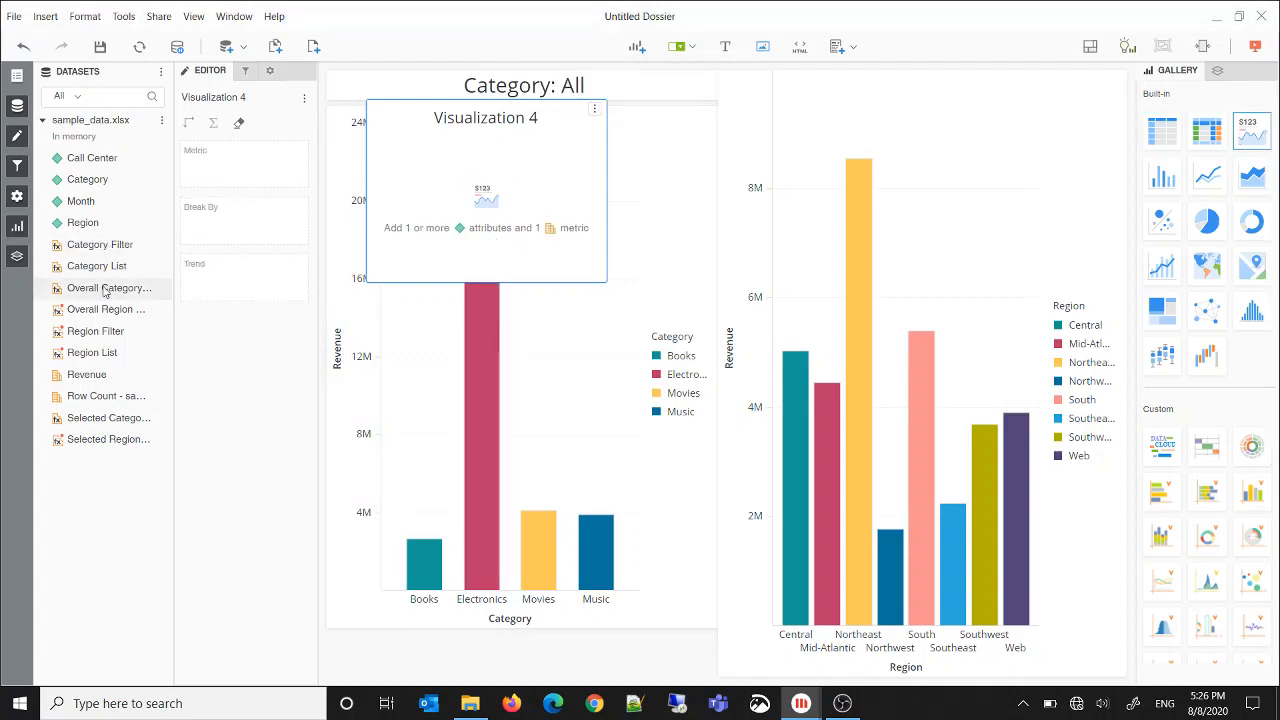
{"action": "double_click", "coordinate": [101, 340]}
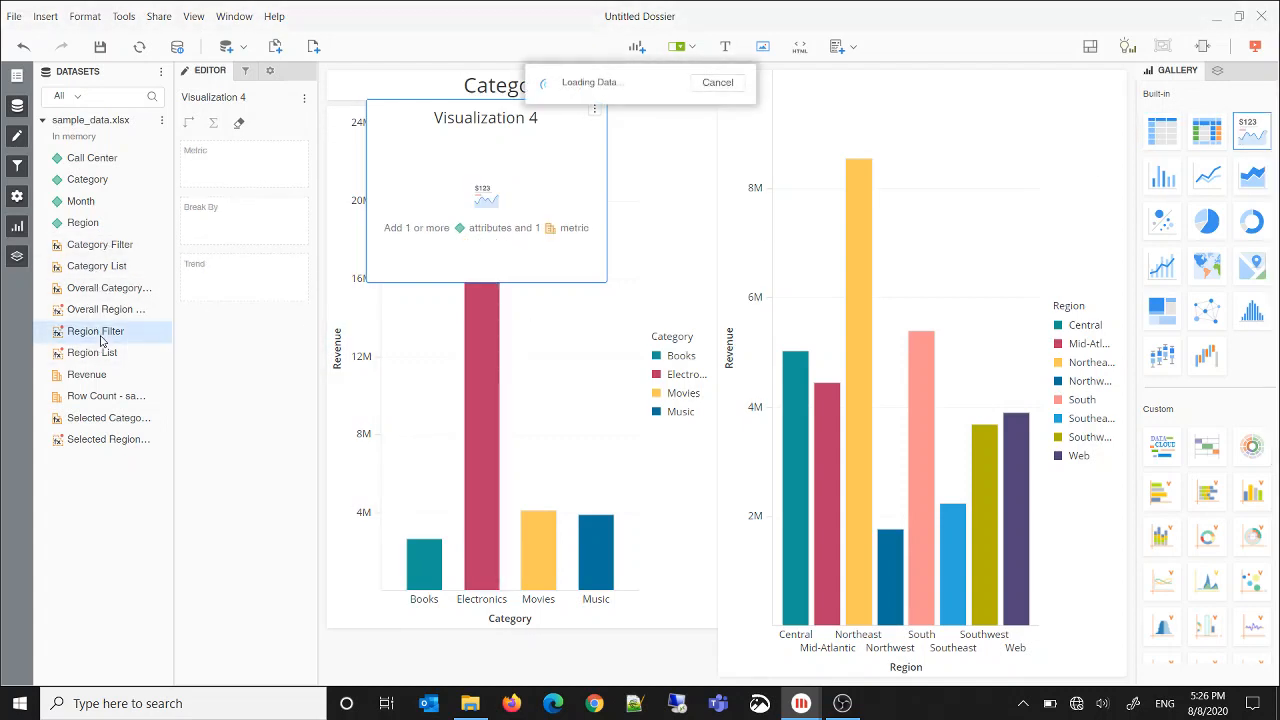
Hide the metric name and the title bar on the Region Filter card
{"action": "left_click", "coordinate": [269, 70]}
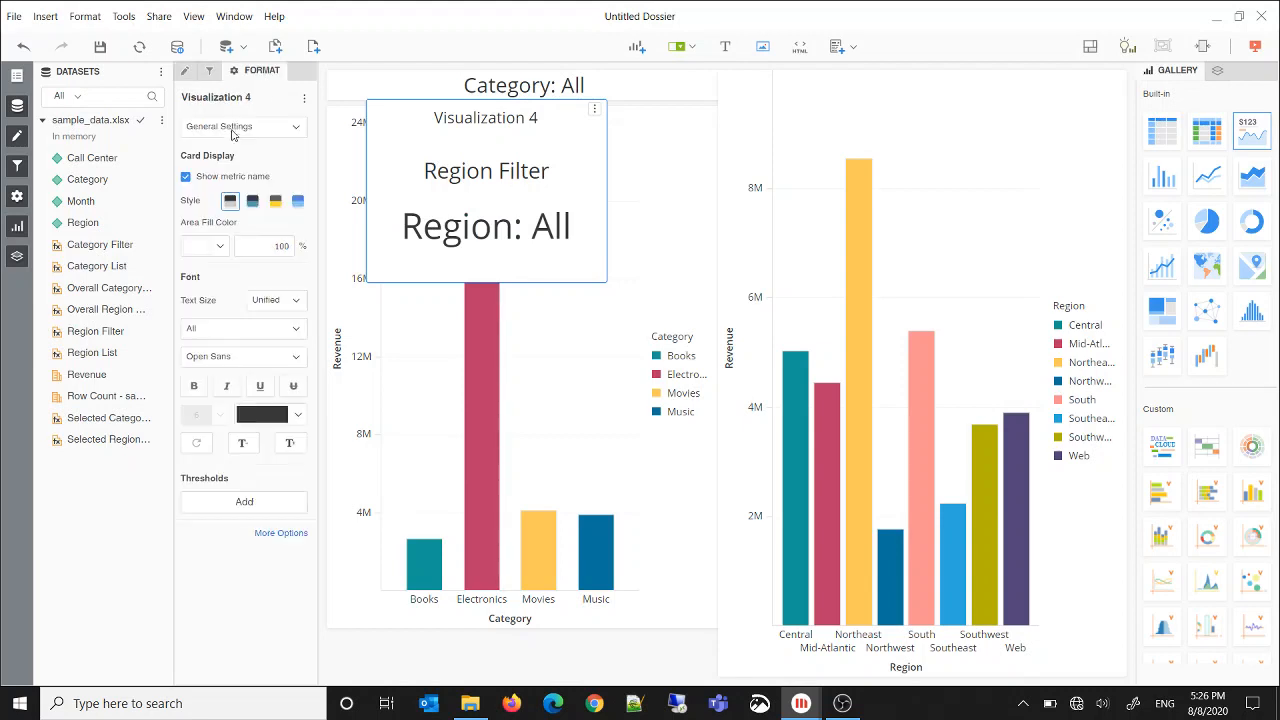
{"action": "left_click", "coordinate": [240, 126]}
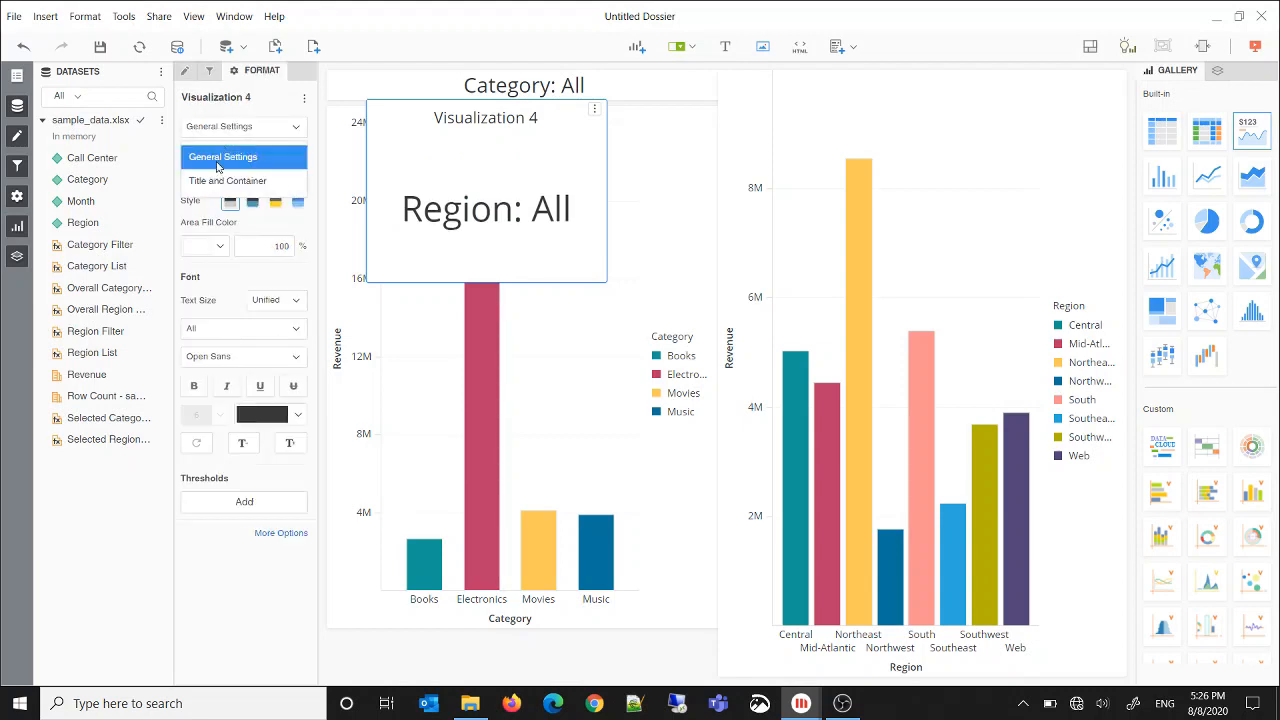
{"action": "left_click", "coordinate": [218, 178]}
{"action": "left_click", "coordinate": [186, 177]}
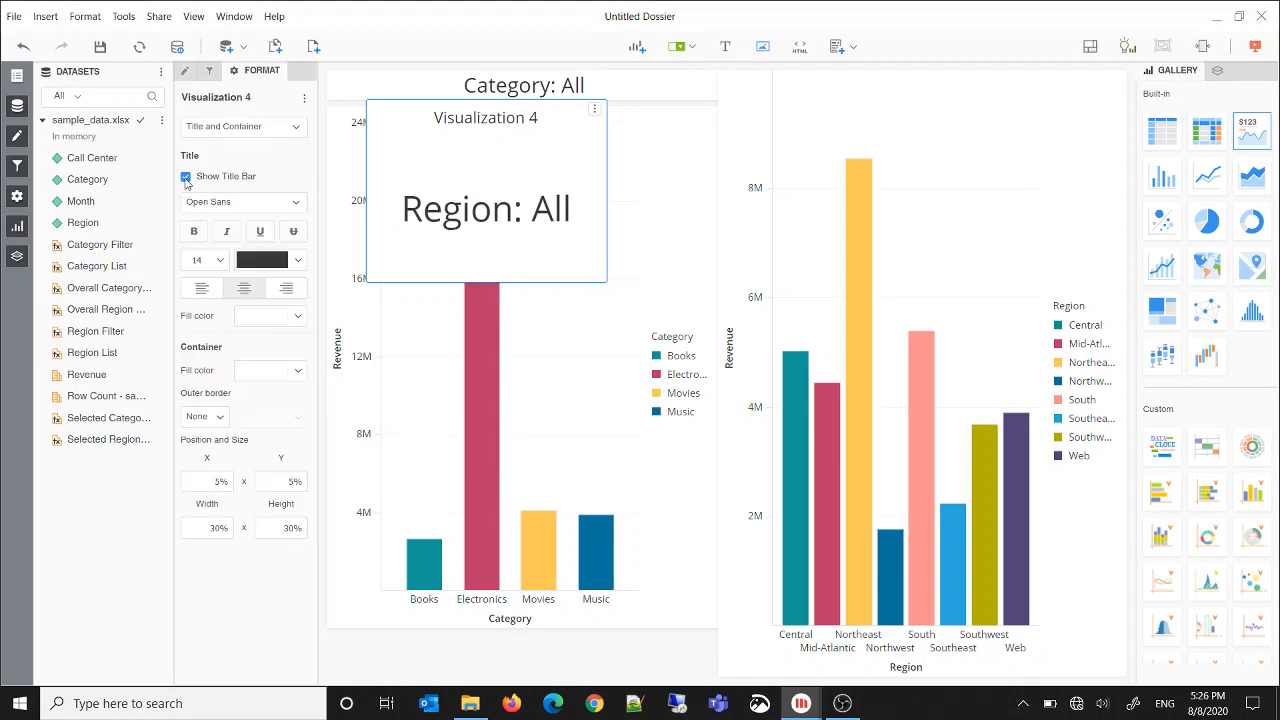
Place the Region Filter card at X 50% and Y 0% with a width of 50% and a height of 5%
{"action": "left_click", "coordinate": [238, 128]}
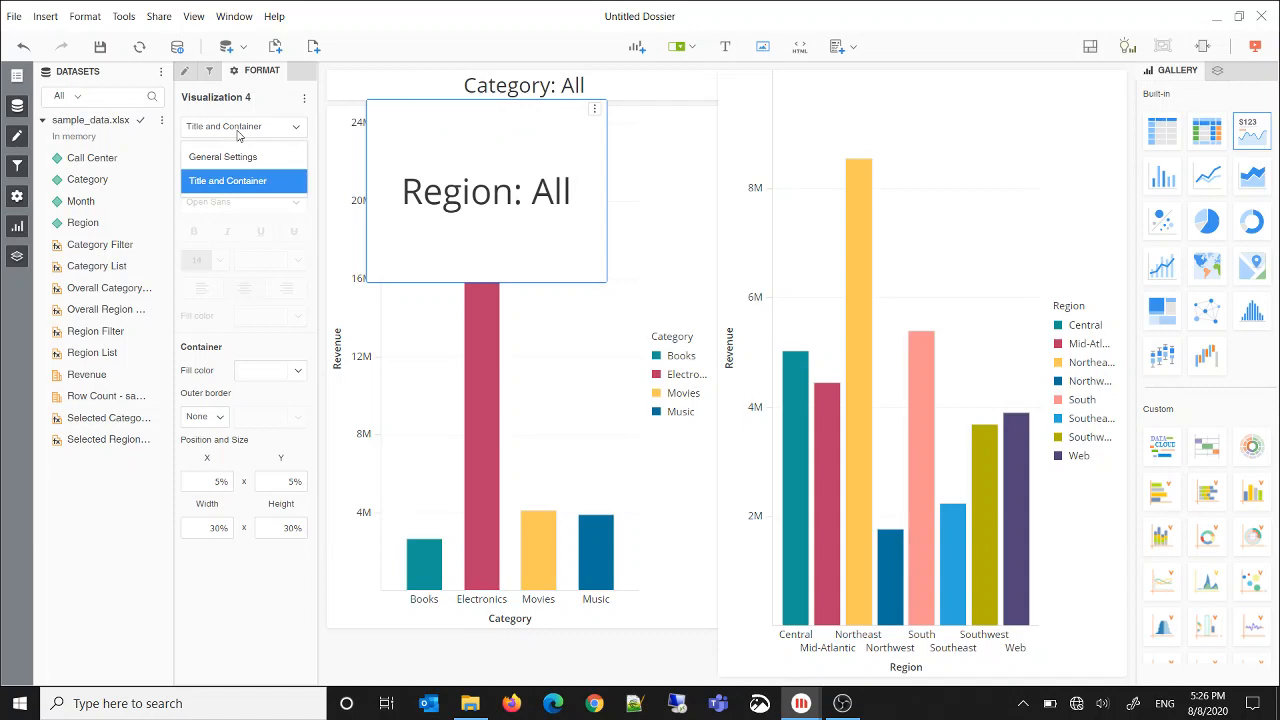
{"action": "left_click", "coordinate": [210, 482]}
{"action": "type", "text": "5"}
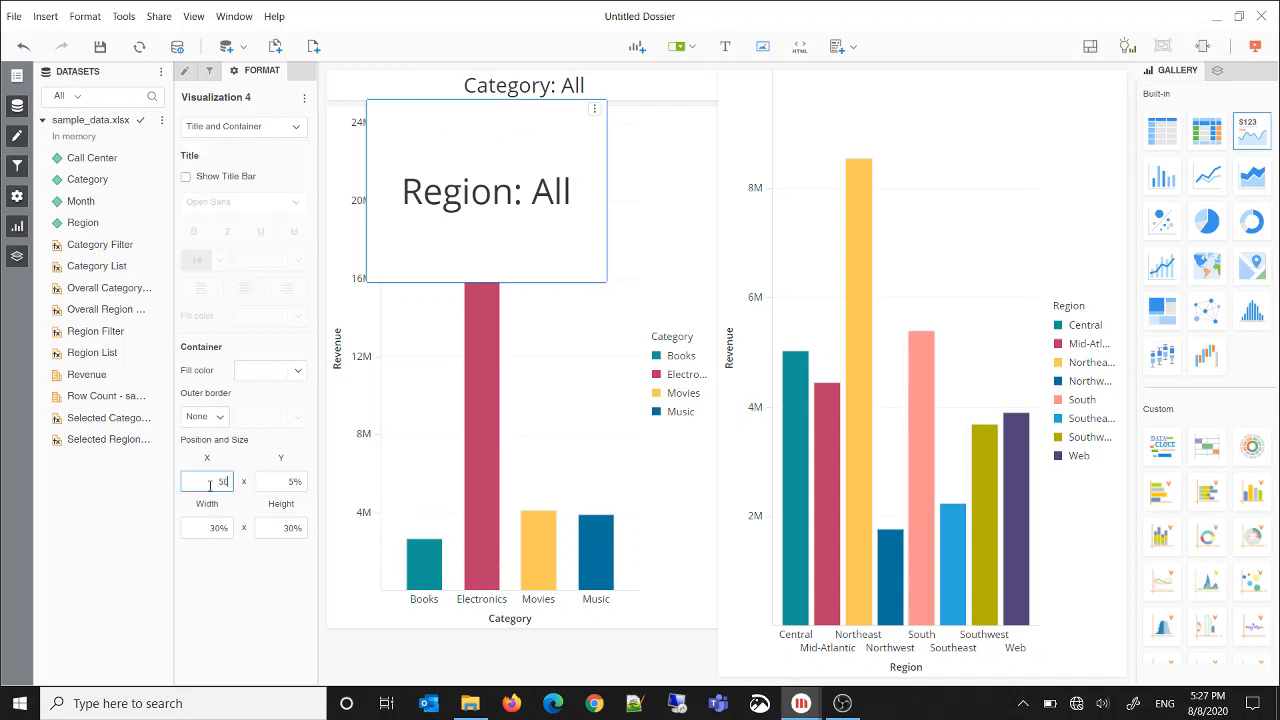
{"action": "left_click", "coordinate": [278, 484]}
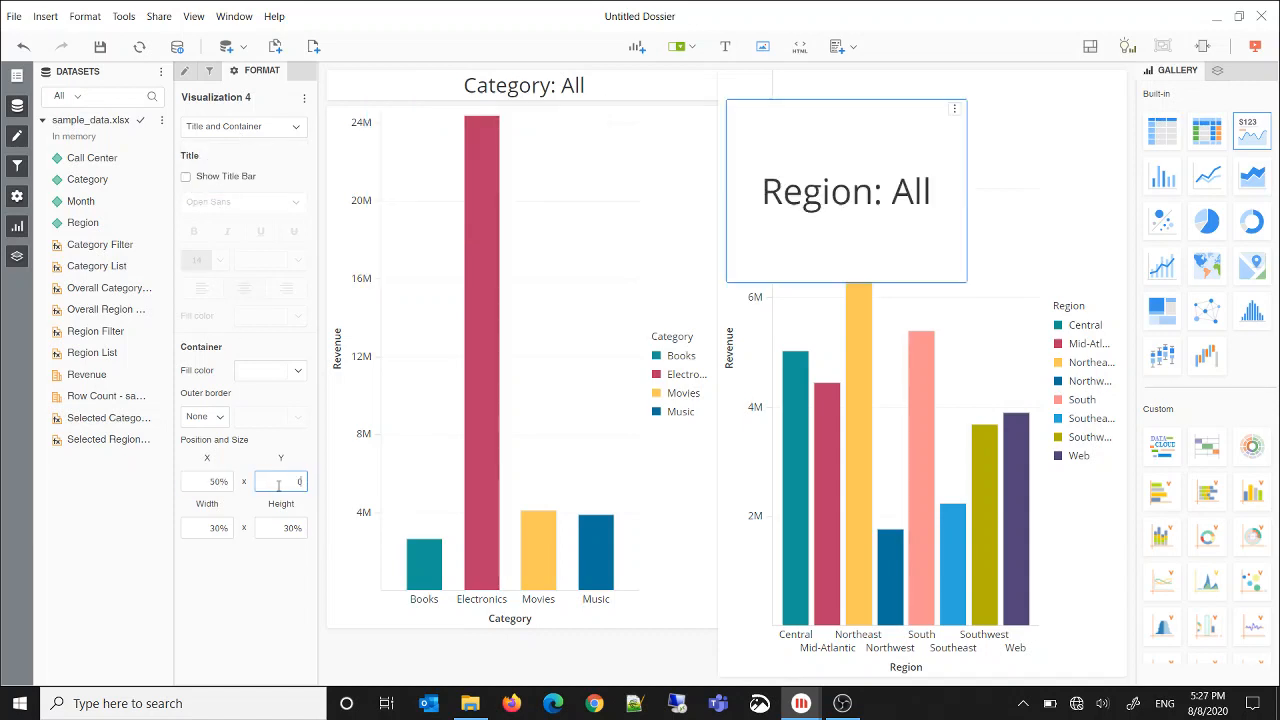
{"action": "left_click", "coordinate": [208, 529]}
{"action": "type", "text": "50"}
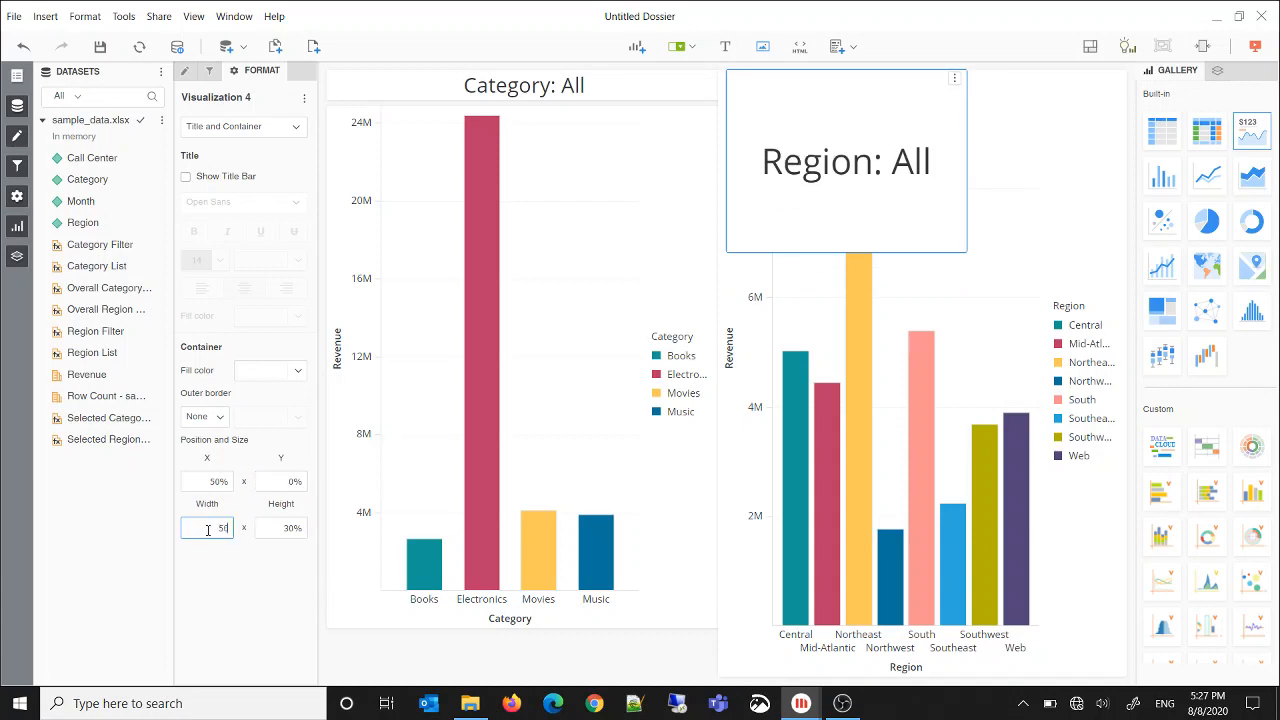
{"action": "left_click", "coordinate": [272, 527]}
{"action": "type", "text": "5"}
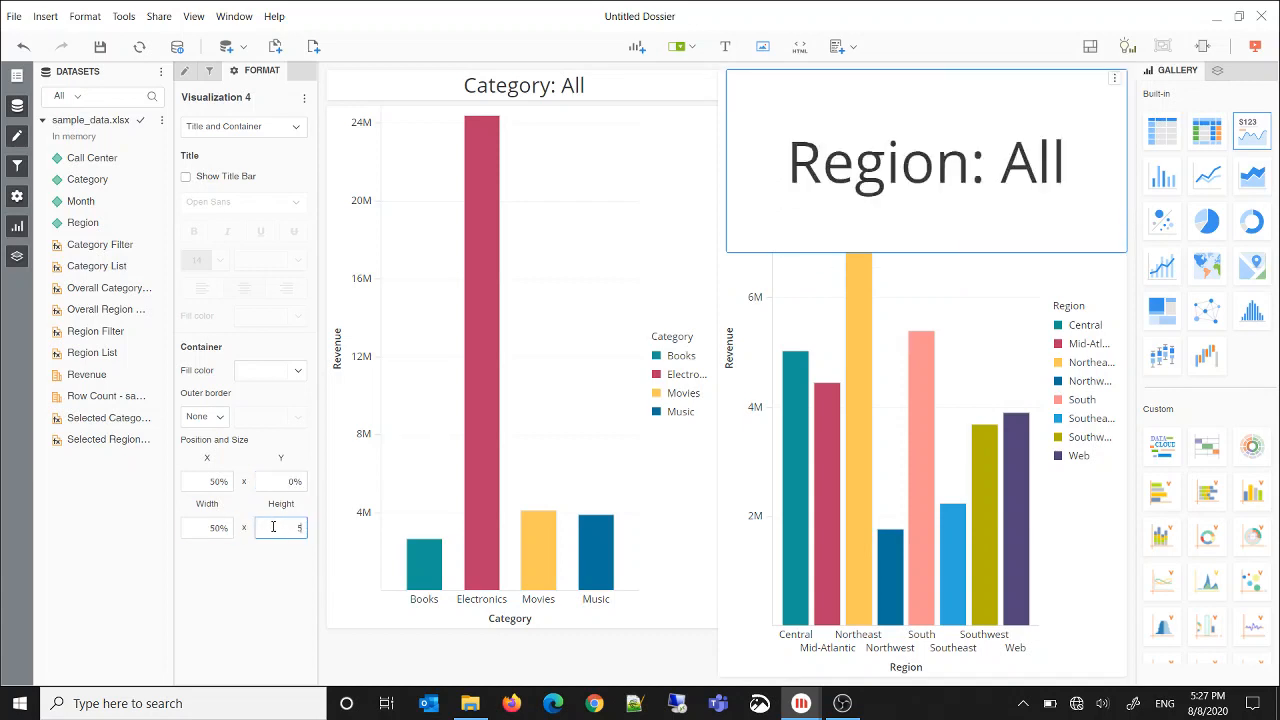
{"action": "key", "text": "Return"}
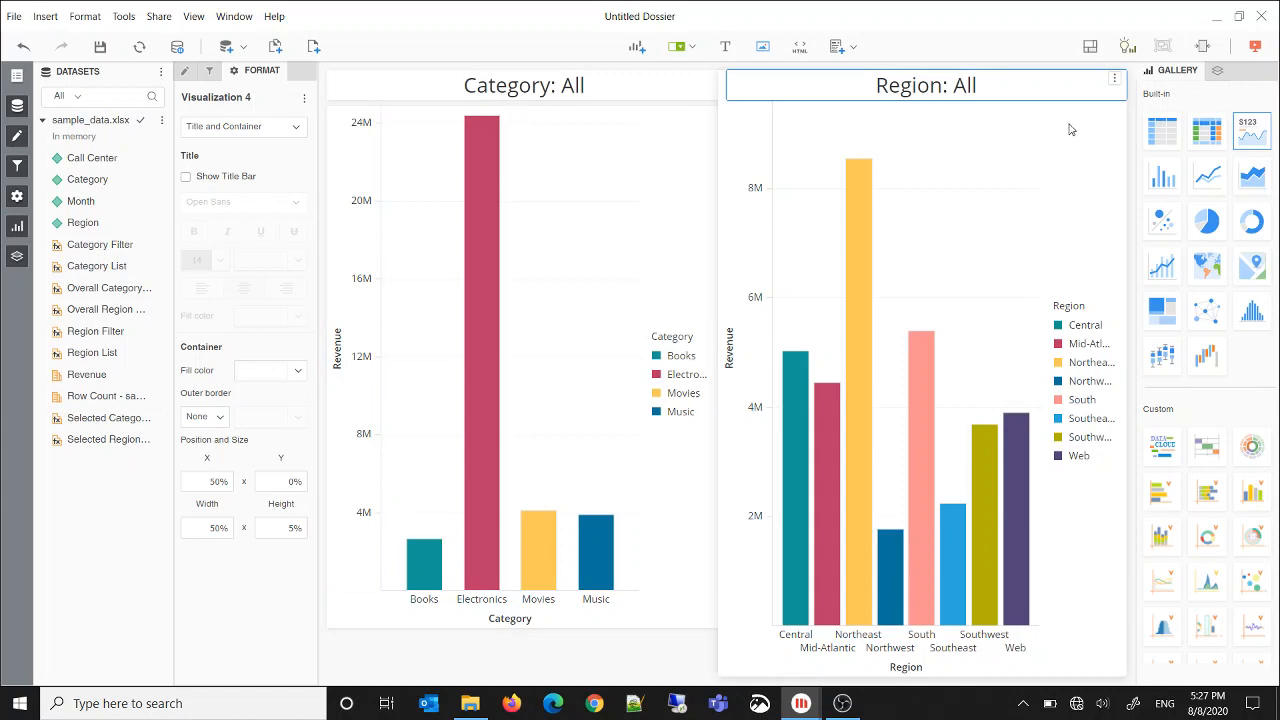
Place the Region revenue chart at X 50% and Y 6% with a width of 50% and a height of 86%
{"action": "left_click", "coordinate": [755, 188]}
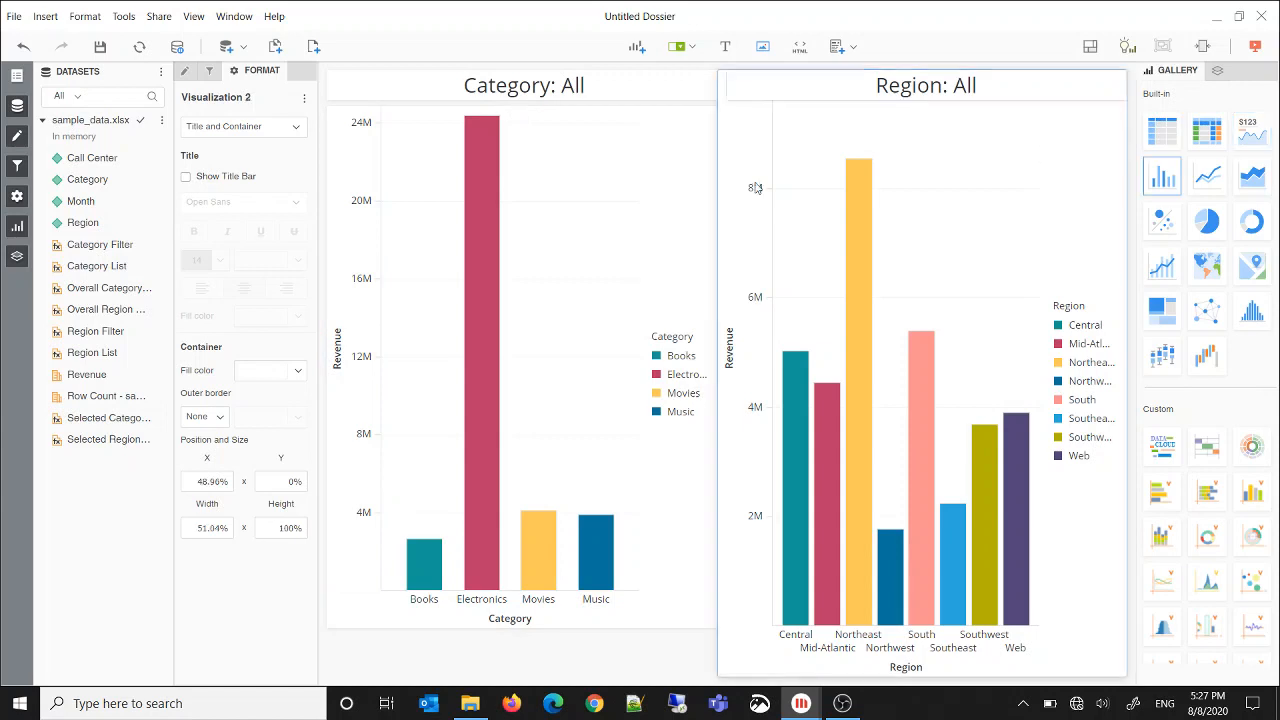
{"action": "left_click", "coordinate": [212, 480]}
{"action": "type", "text": "50"}
{"action": "key", "text": "Tab"}
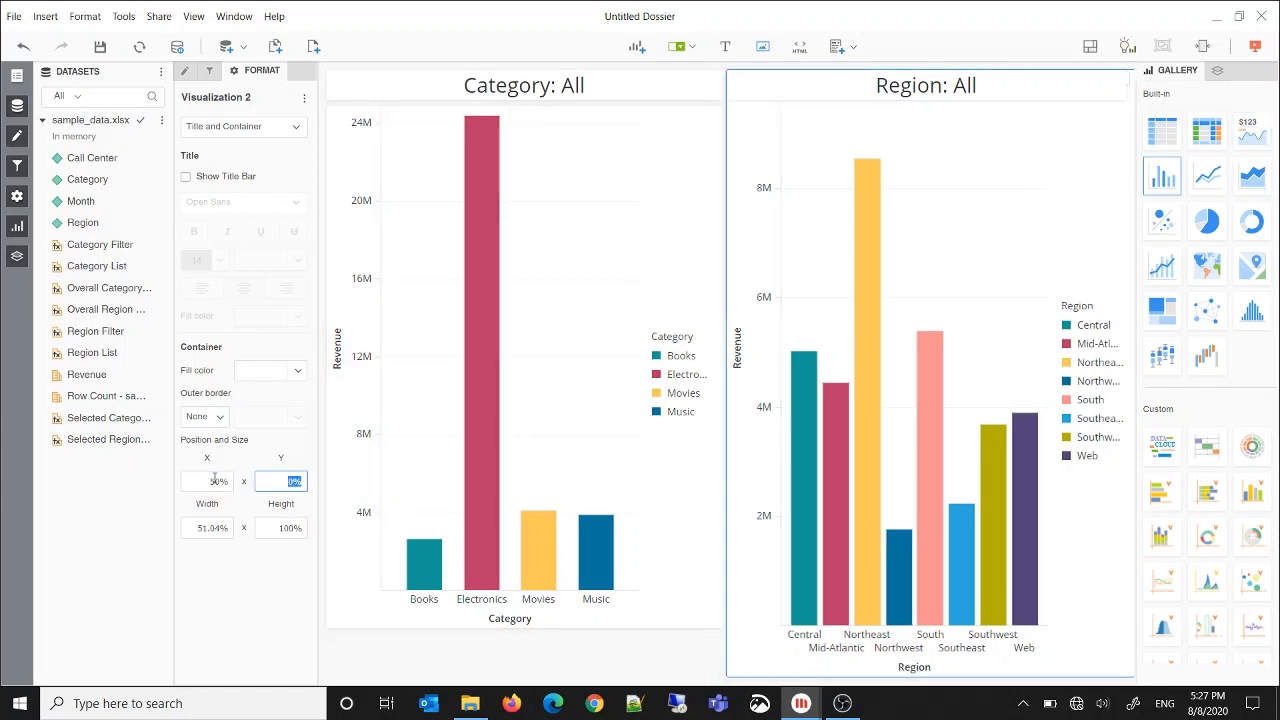
{"action": "key", "text": "Tab"}
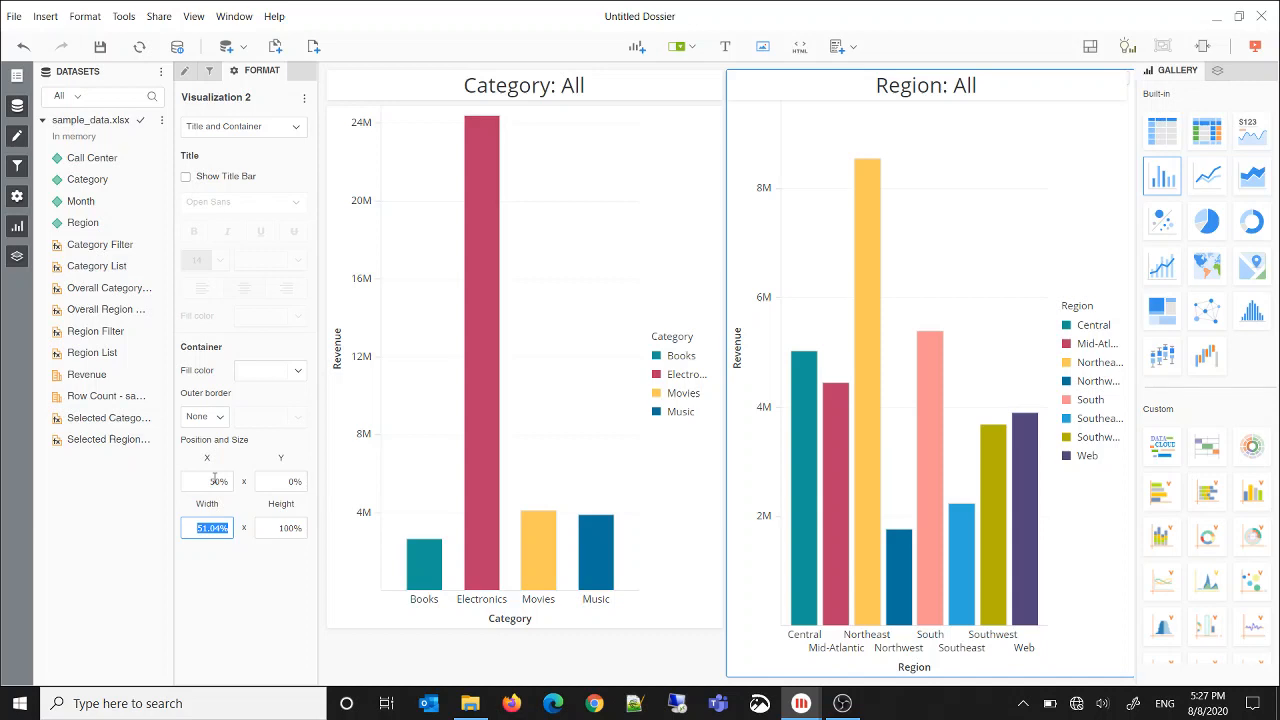
{"action": "type", "text": "50"}
{"action": "key", "text": "Tab"}
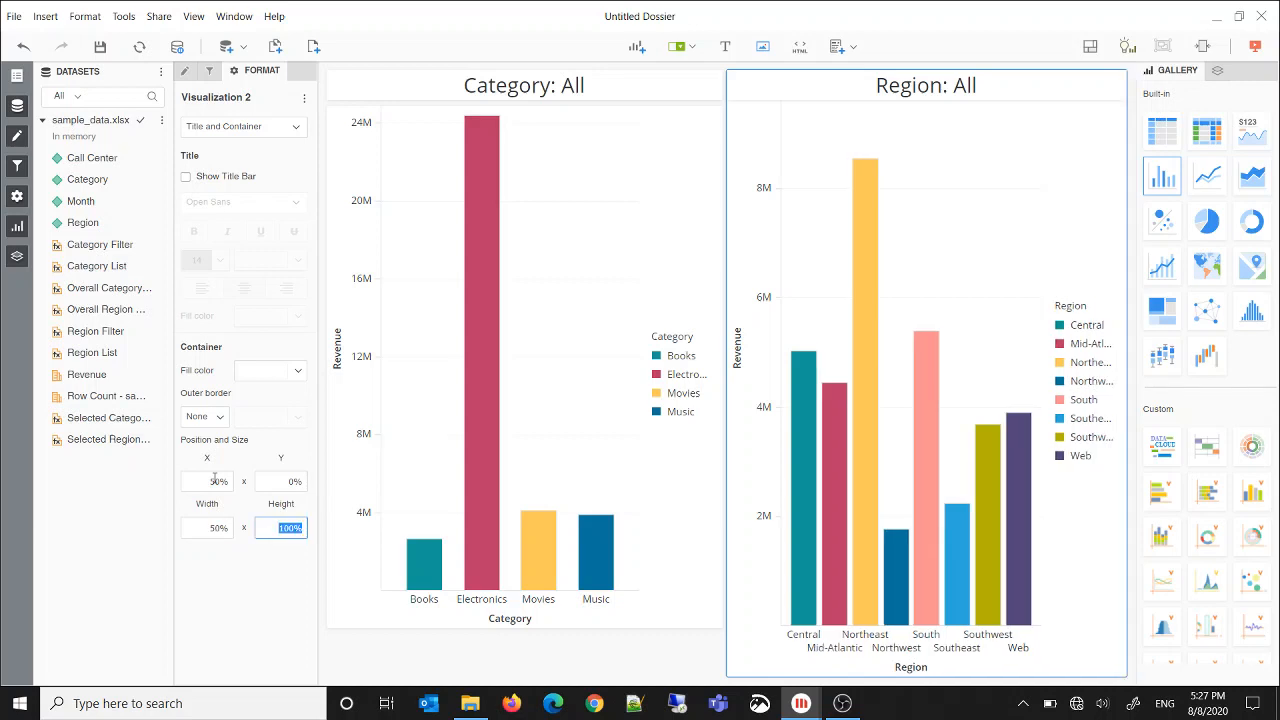
{"action": "type", "text": "86"}
{"action": "key", "text": "Return"}
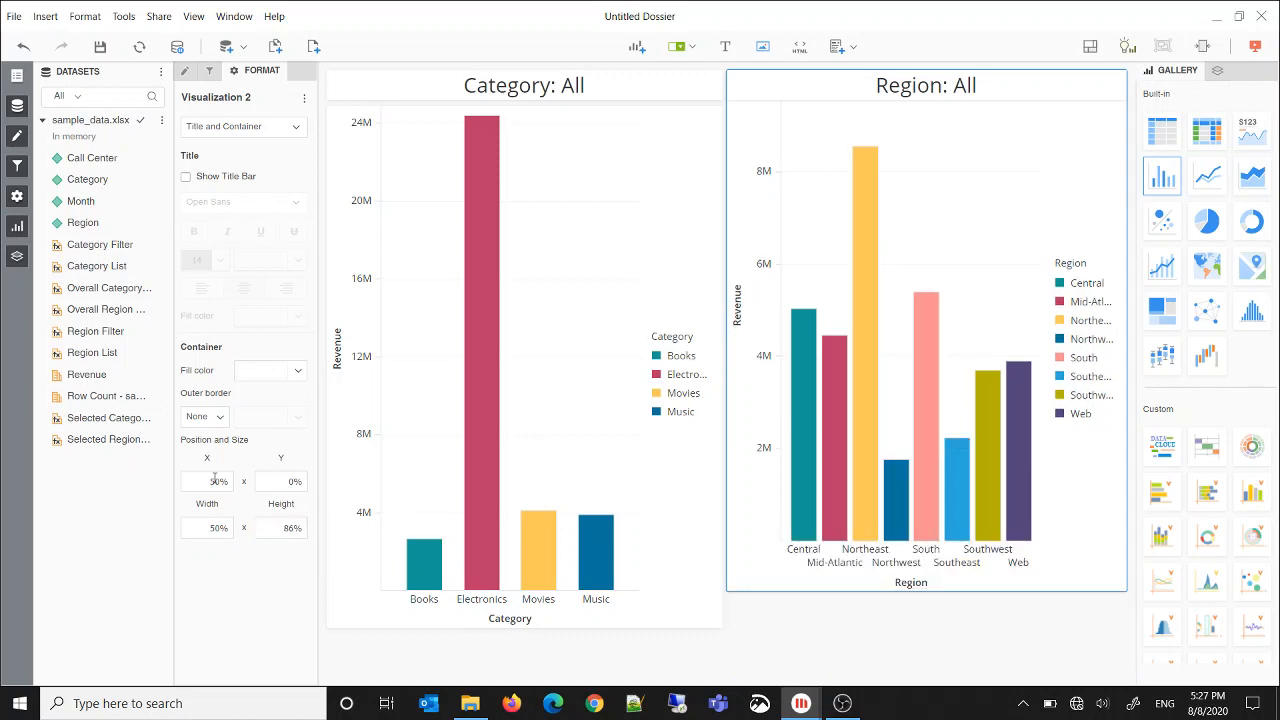
{"action": "left_click", "coordinate": [281, 481]}
{"action": "key", "text": "Return"}
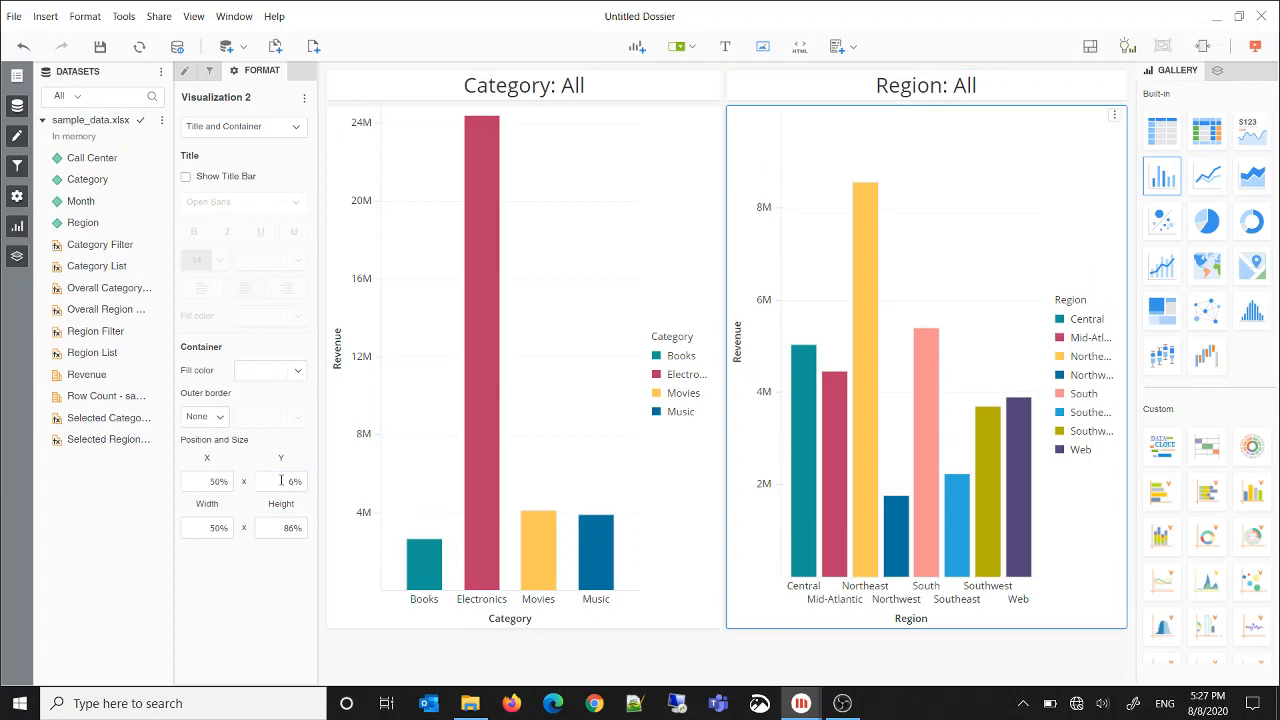
Make the Region chart filter the Region Filter card on selection, and test it by selecting the Northeast bar
{"action": "left_click", "coordinate": [1114, 115]}
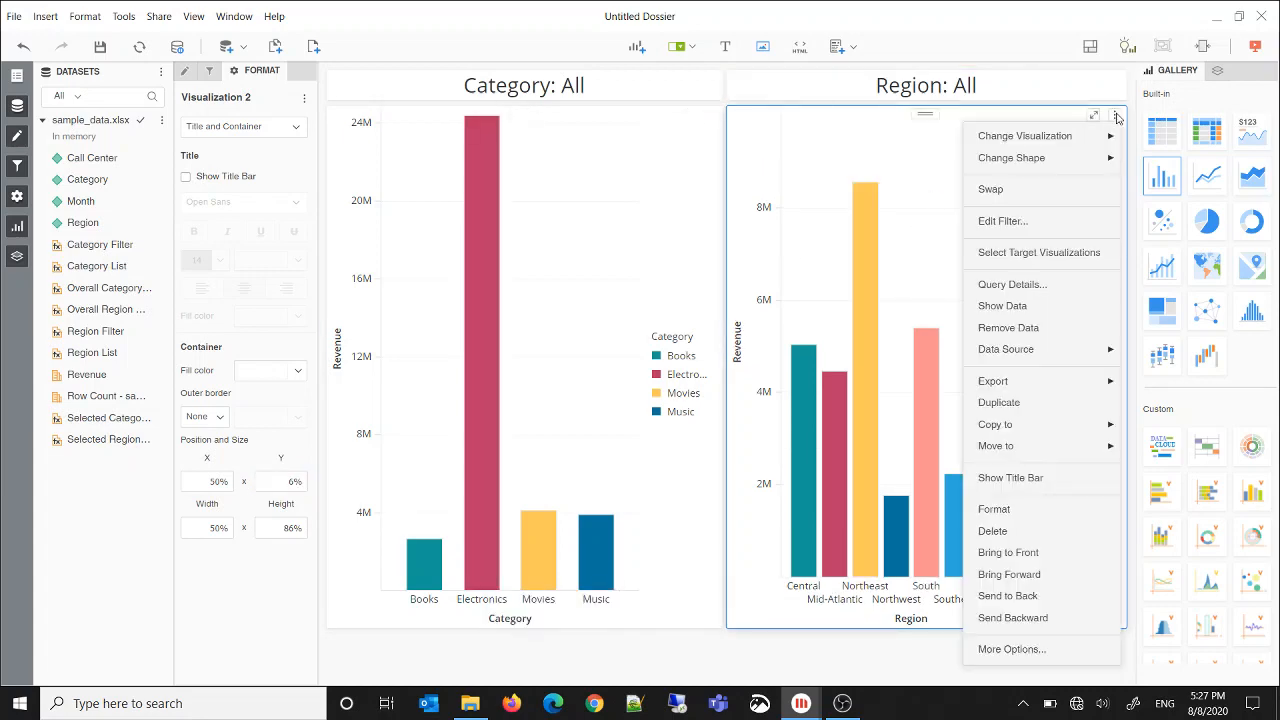
{"action": "left_click", "coordinate": [1039, 252]}
{"action": "left_click", "coordinate": [1083, 87]}
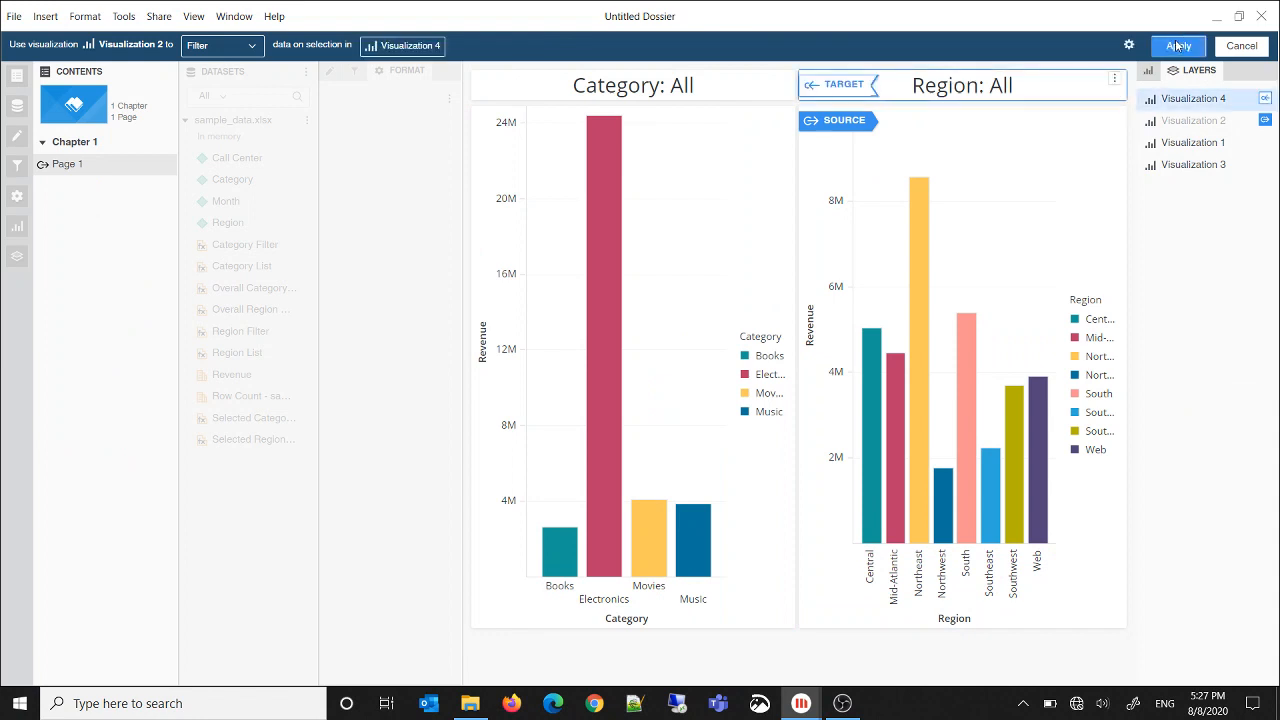
{"action": "left_click", "coordinate": [1178, 47]}
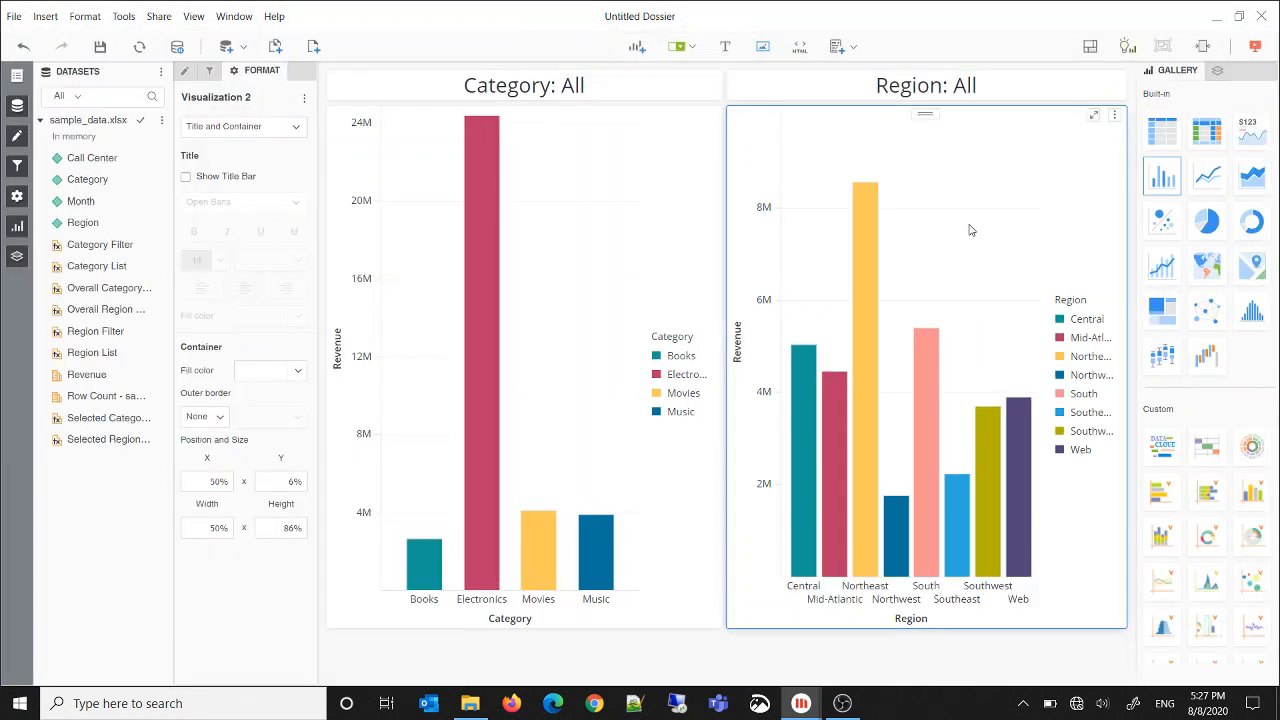
{"action": "left_click", "coordinate": [869, 263]}
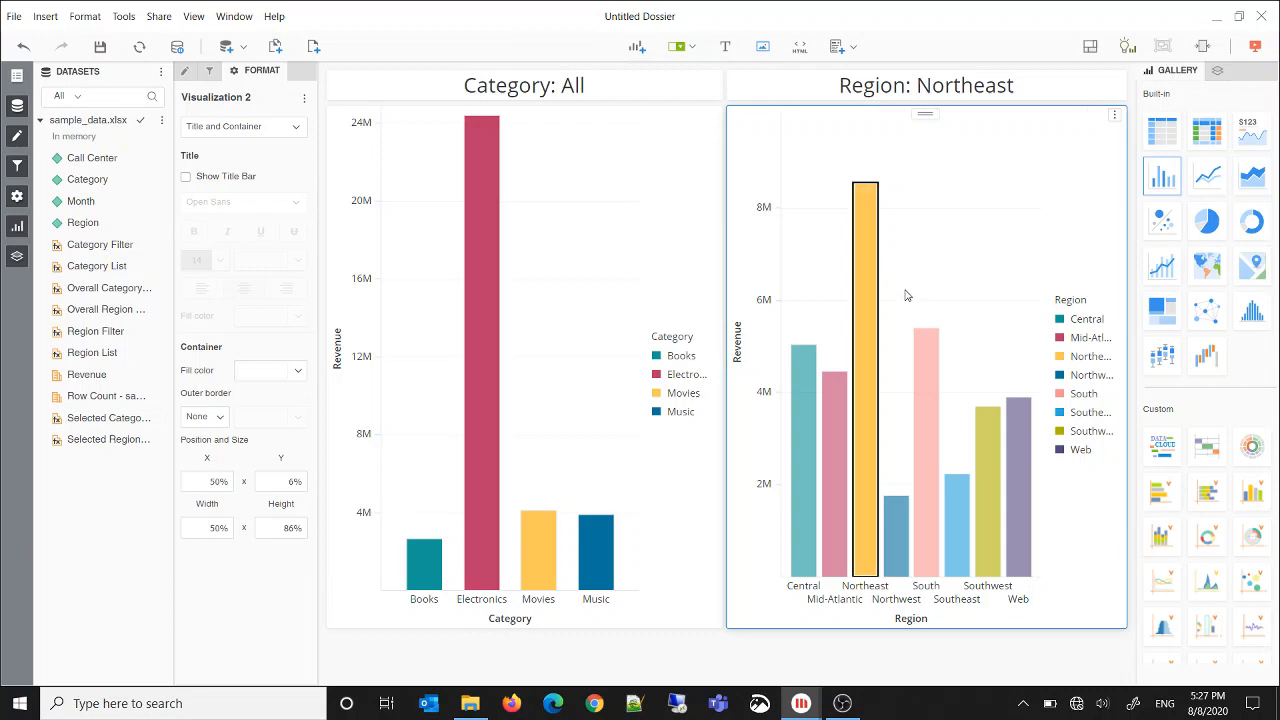
Test the Region Filter card by selecting the South and Southwest bars together, and clear the selection
{"action": "left_click_drag", "start_coordinate": [905, 292], "coordinate": [995, 453]}
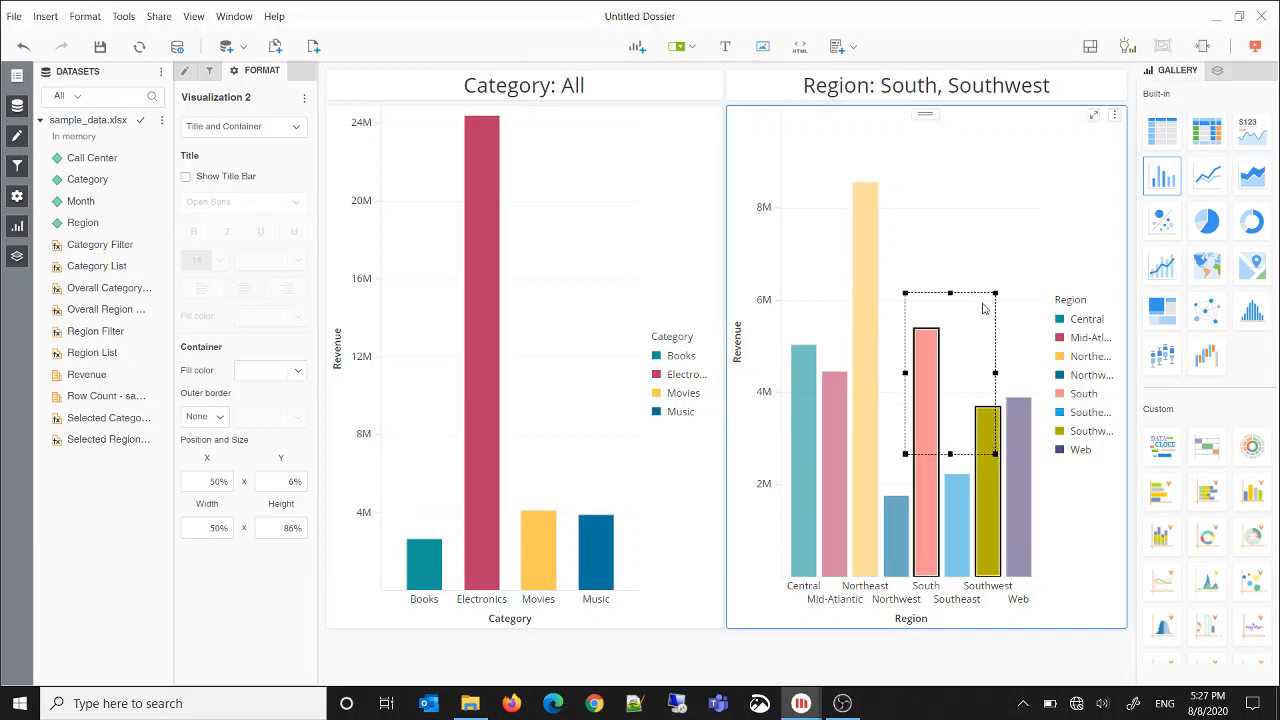
{"action": "left_click", "coordinate": [995, 225]}
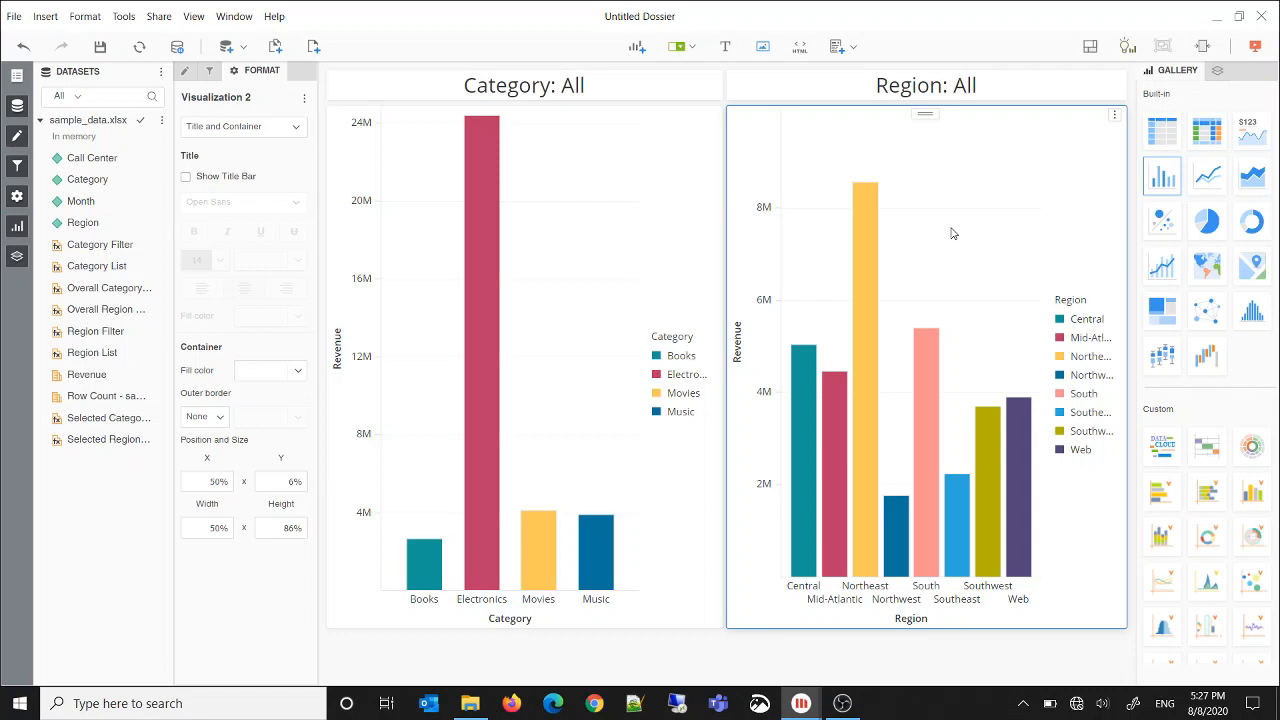
Create a metric from Region List named Overall Filter Summary, switch to formula editing and clear the default formula
{"action": "right_click", "coordinate": [97, 356]}
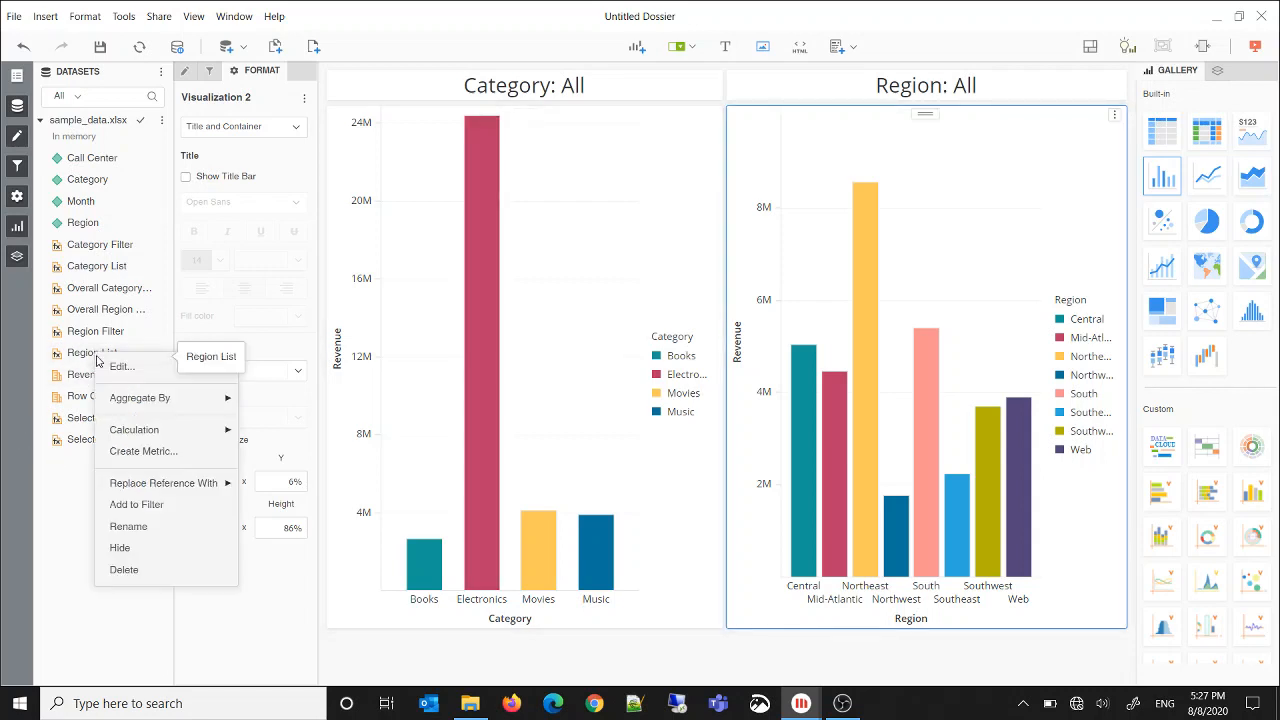
{"action": "left_click", "coordinate": [130, 451]}
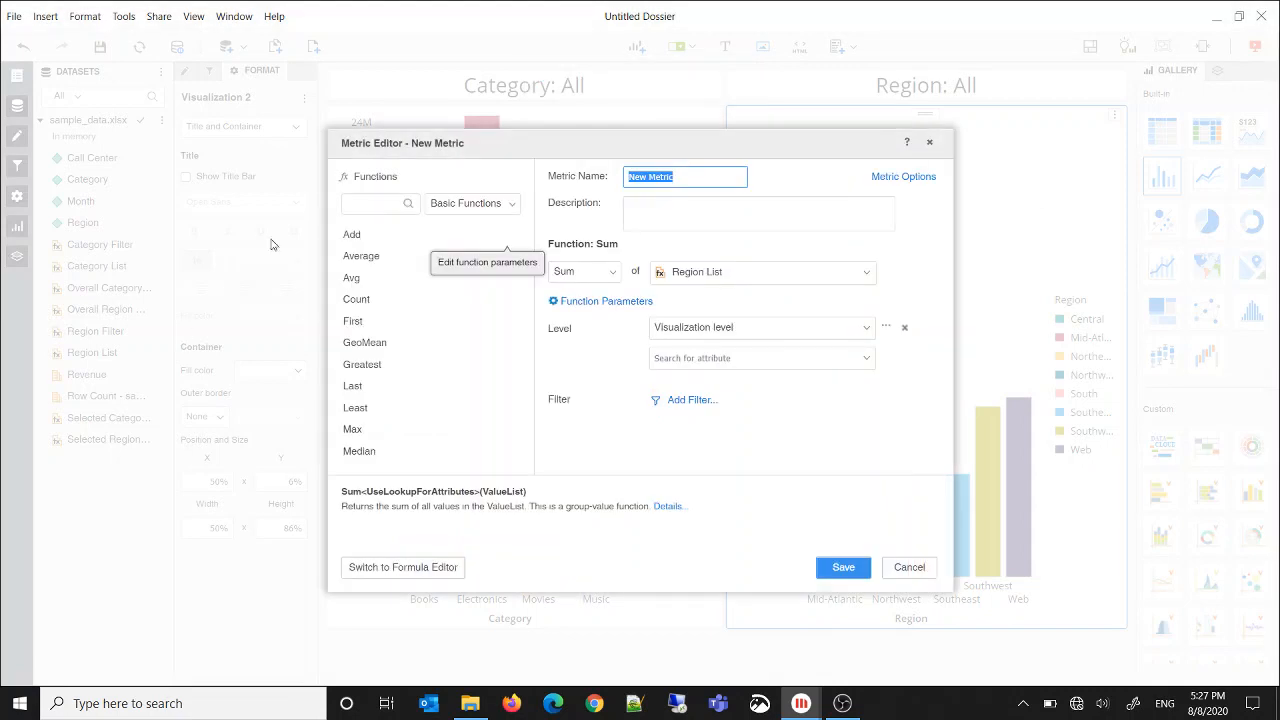
{"action": "type", "text": "C"}
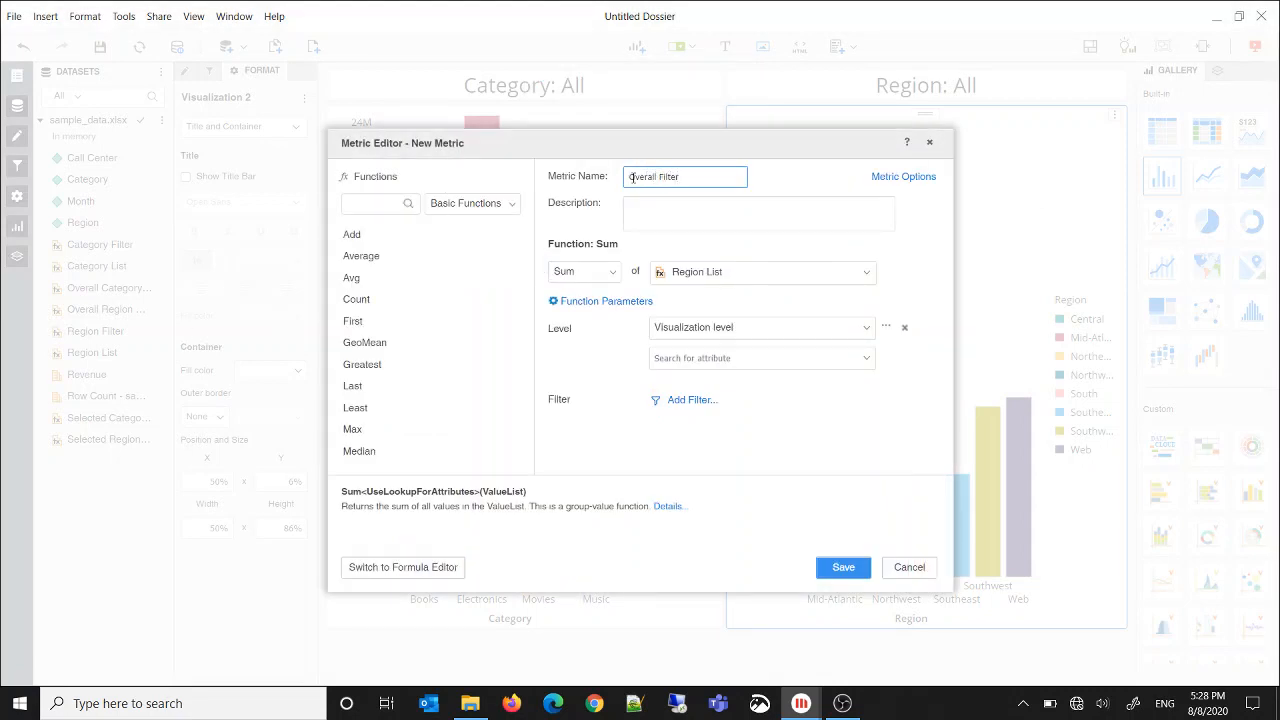
{"action": "type", "text": "verall Filter Summary"}
{"action": "left_click", "coordinate": [435, 567]}
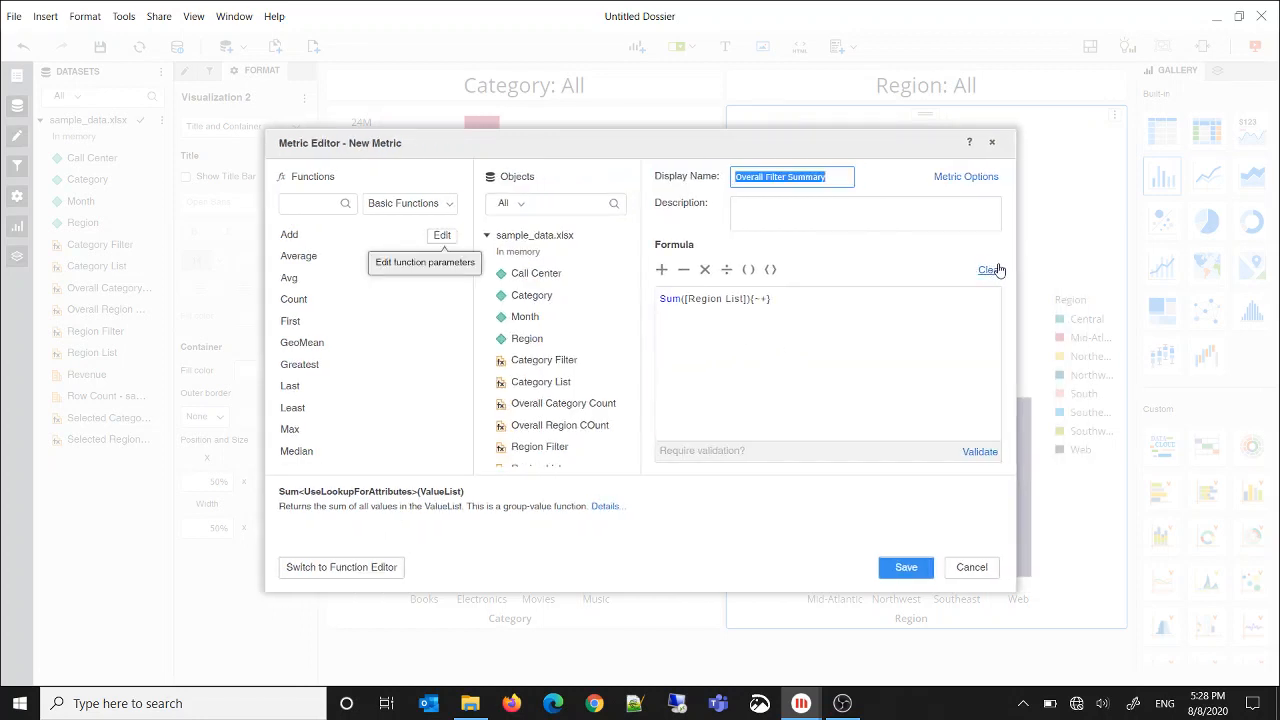
{"action": "left_click", "coordinate": [990, 270]}
Enter the formula Concat("~~ ", [Category Filter], " ~~ ", [Region Filter], " ~~"), validate it and save the metric
{"action": "type", "text": "conca"}
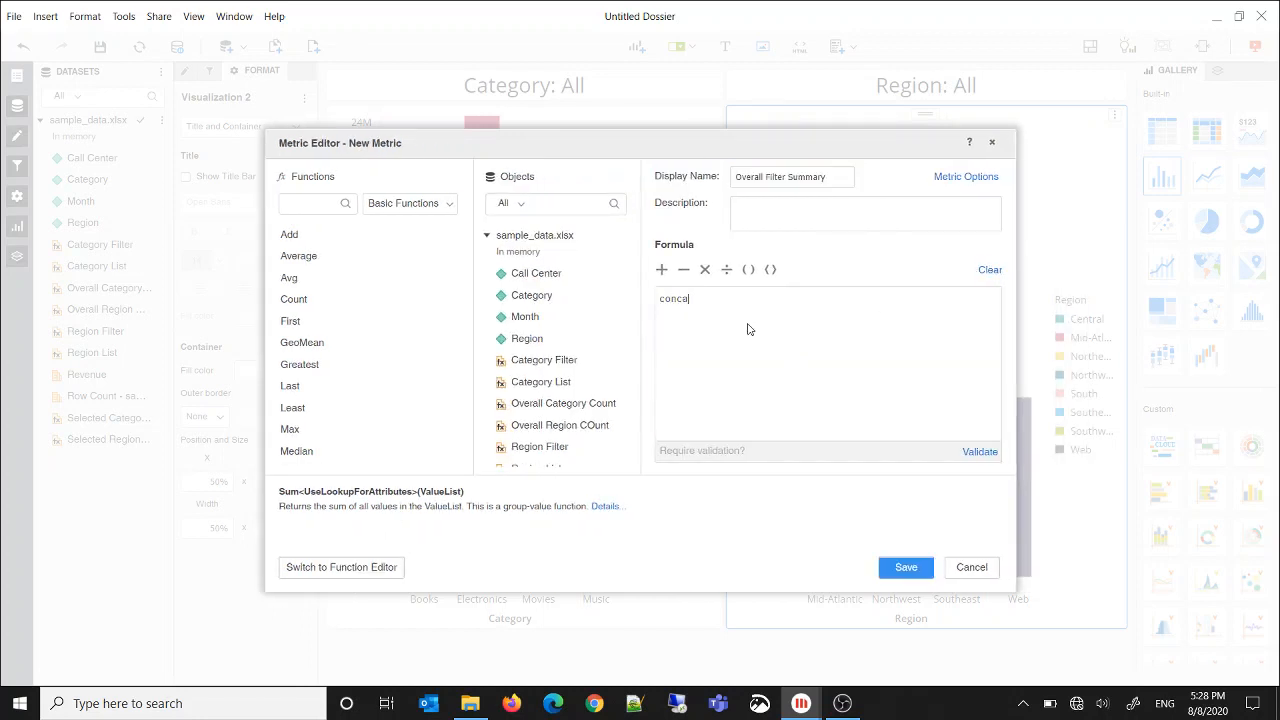
{"action": "left_click", "coordinate": [708, 318]}
{"action": "type", "text": "\"~~ \", [Category Filter], \"\")"}
{"action": "double_click", "coordinate": [566, 368]}
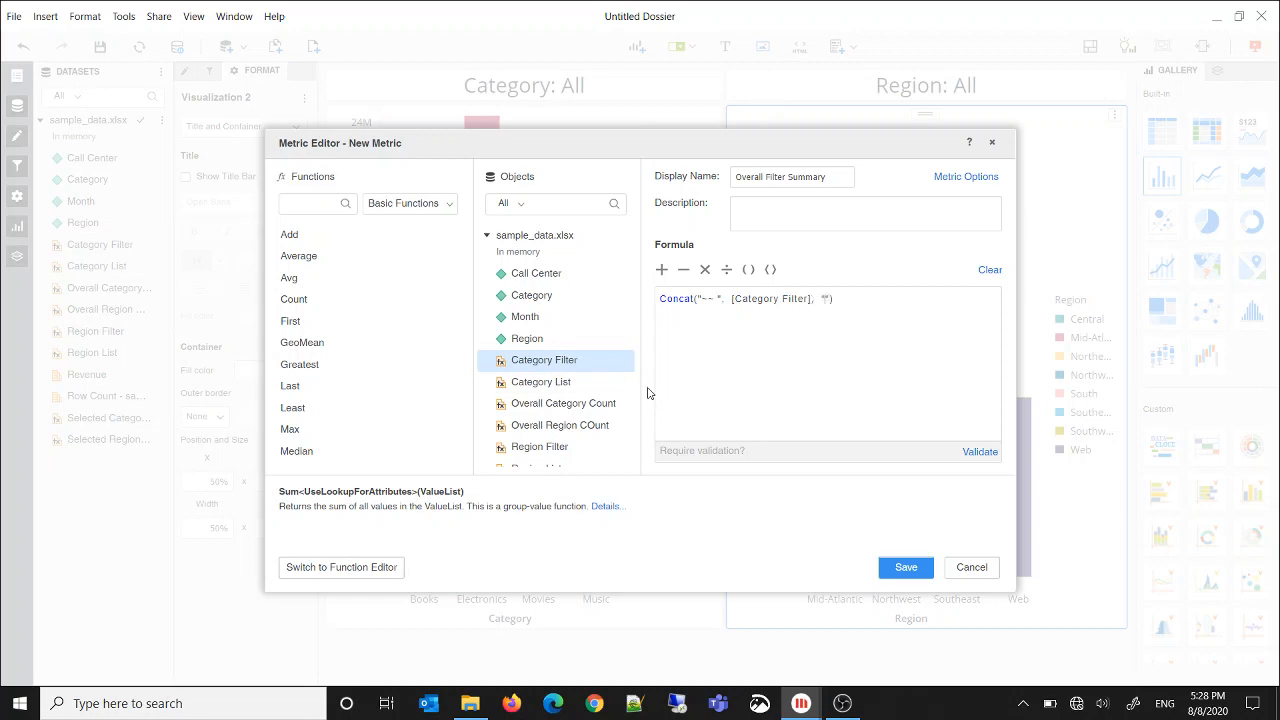
{"action": "type", "text": "~~"}
{"action": "double_click", "coordinate": [552, 449]}
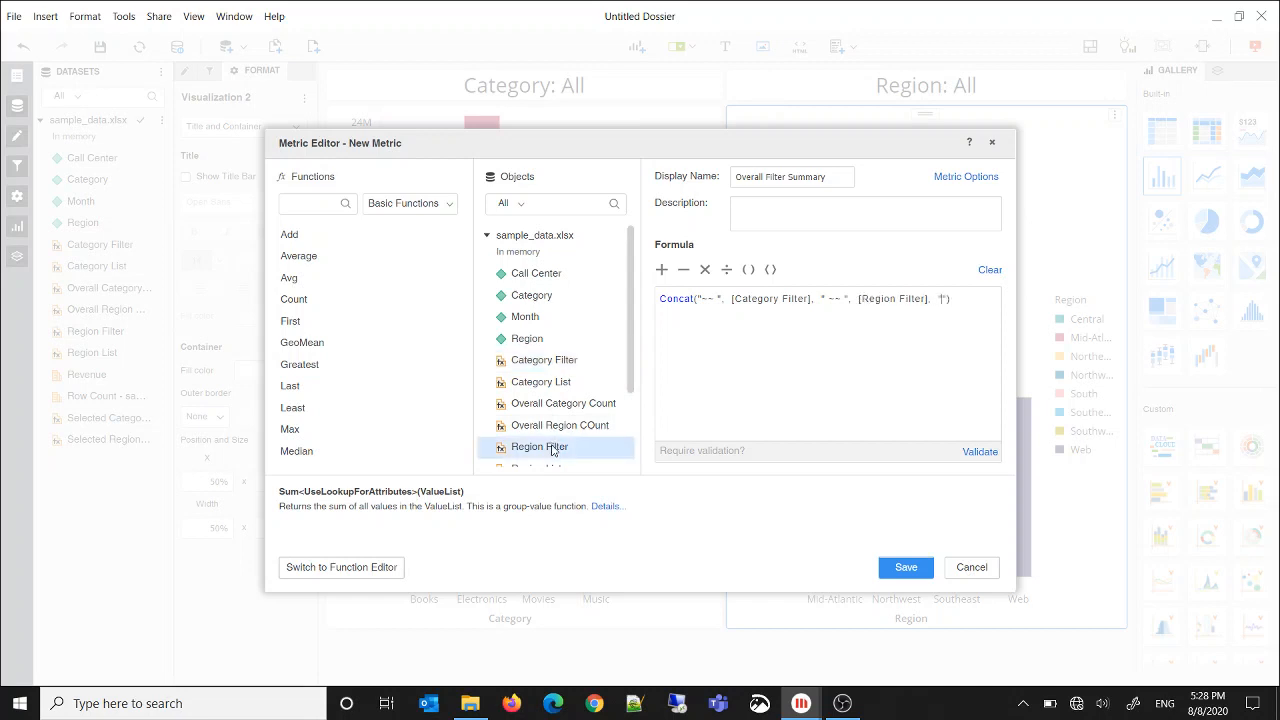
{"action": "type", "text": "~~"}
{"action": "left_click", "coordinate": [973, 451]}
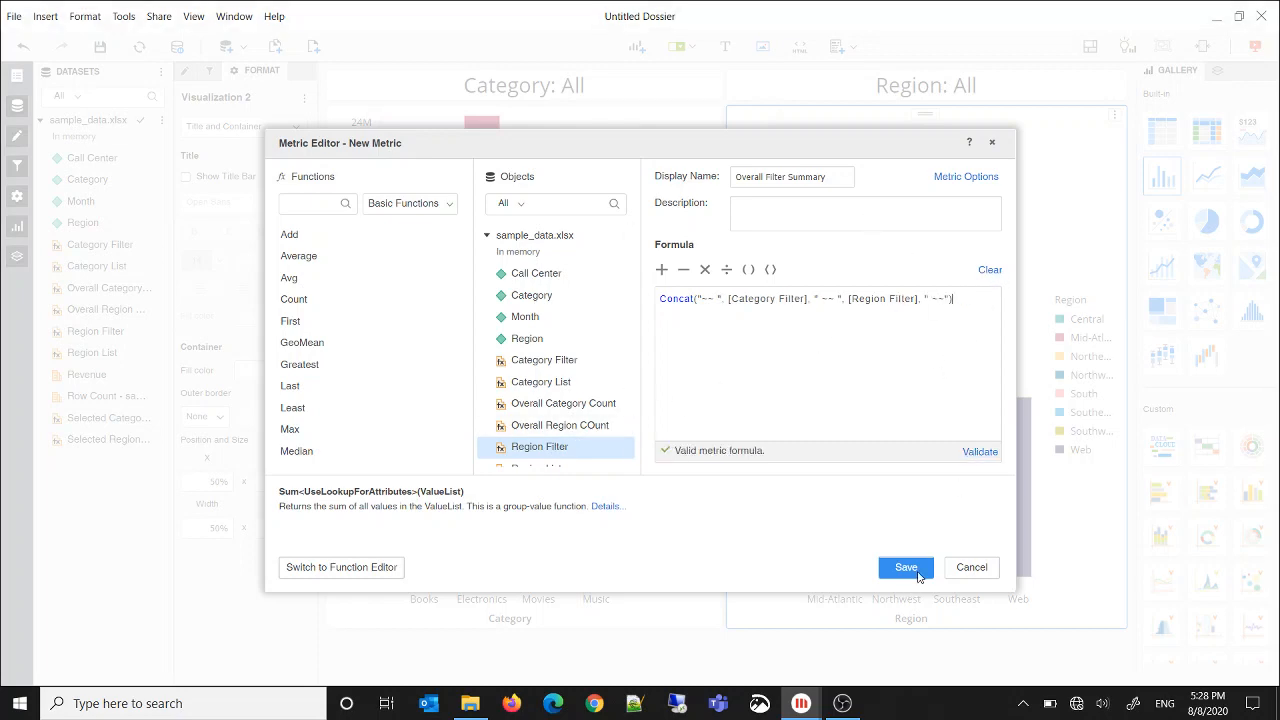
{"action": "left_click", "coordinate": [917, 571]}
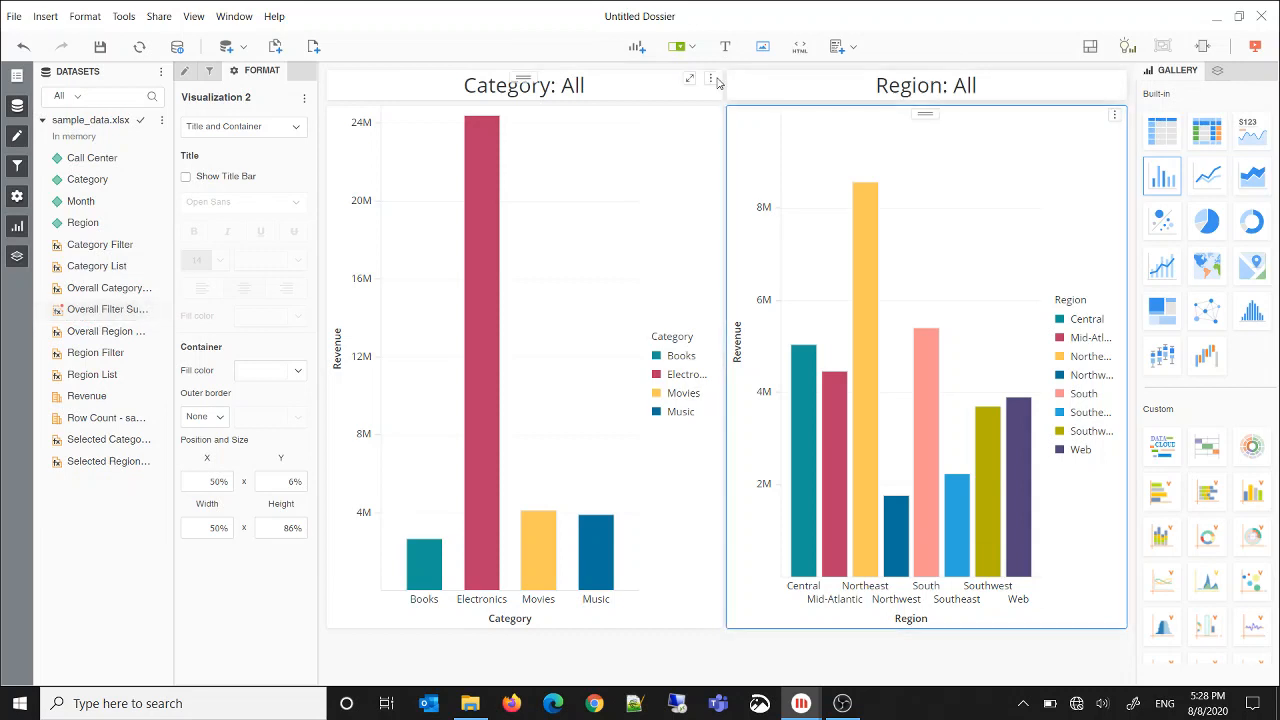
Add a KPI card visualization to the page showing the Overall Filter Summary metric
{"action": "left_click", "coordinate": [637, 46]}
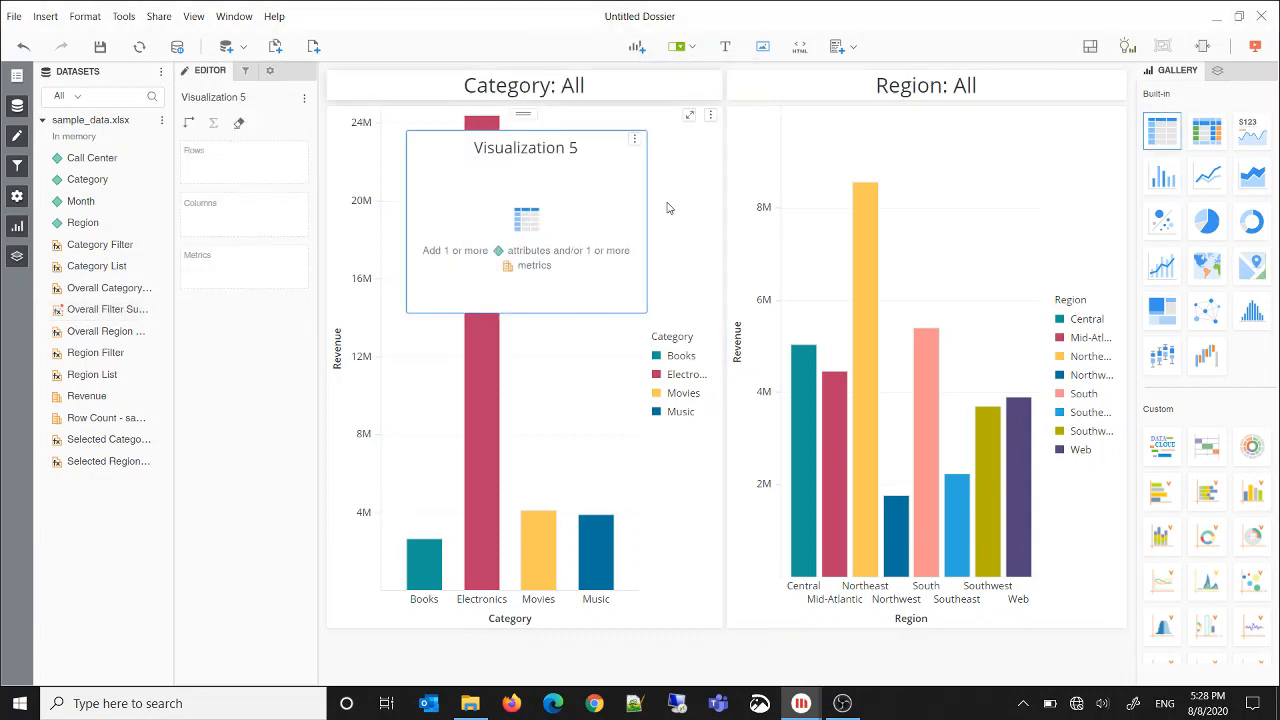
{"action": "left_click", "coordinate": [1250, 130]}
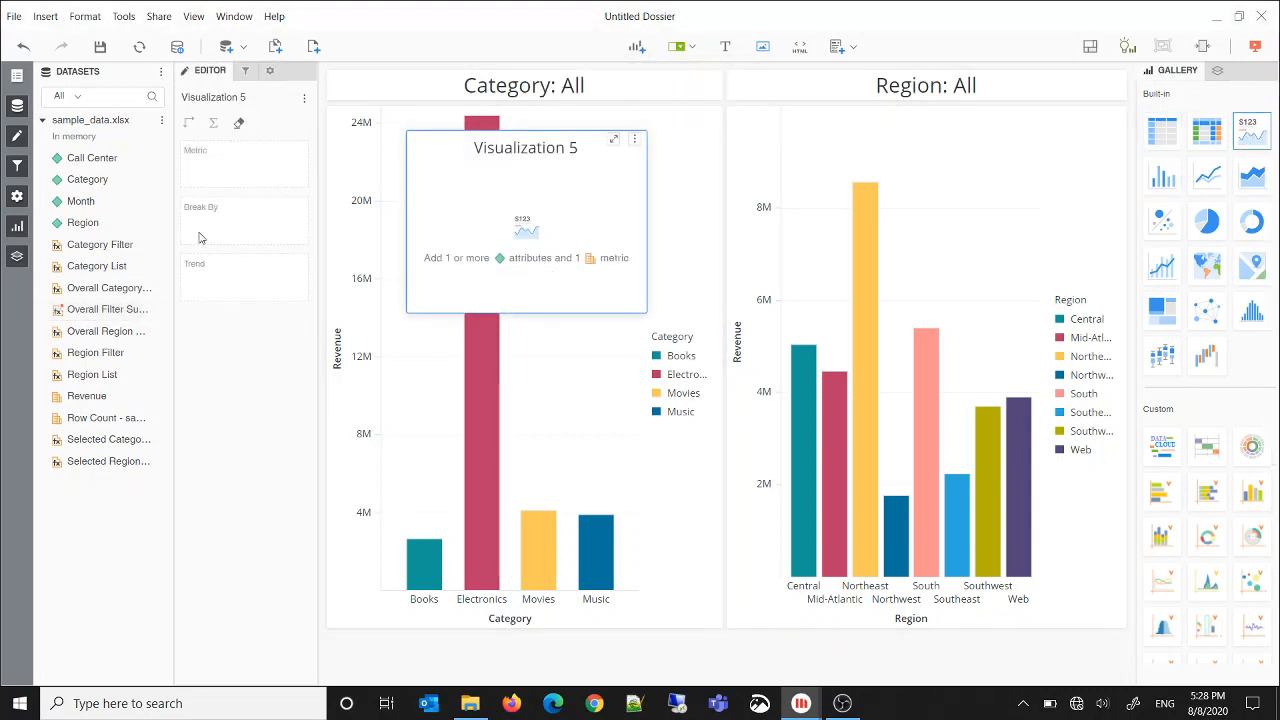
{"action": "double_click", "coordinate": [101, 310]}
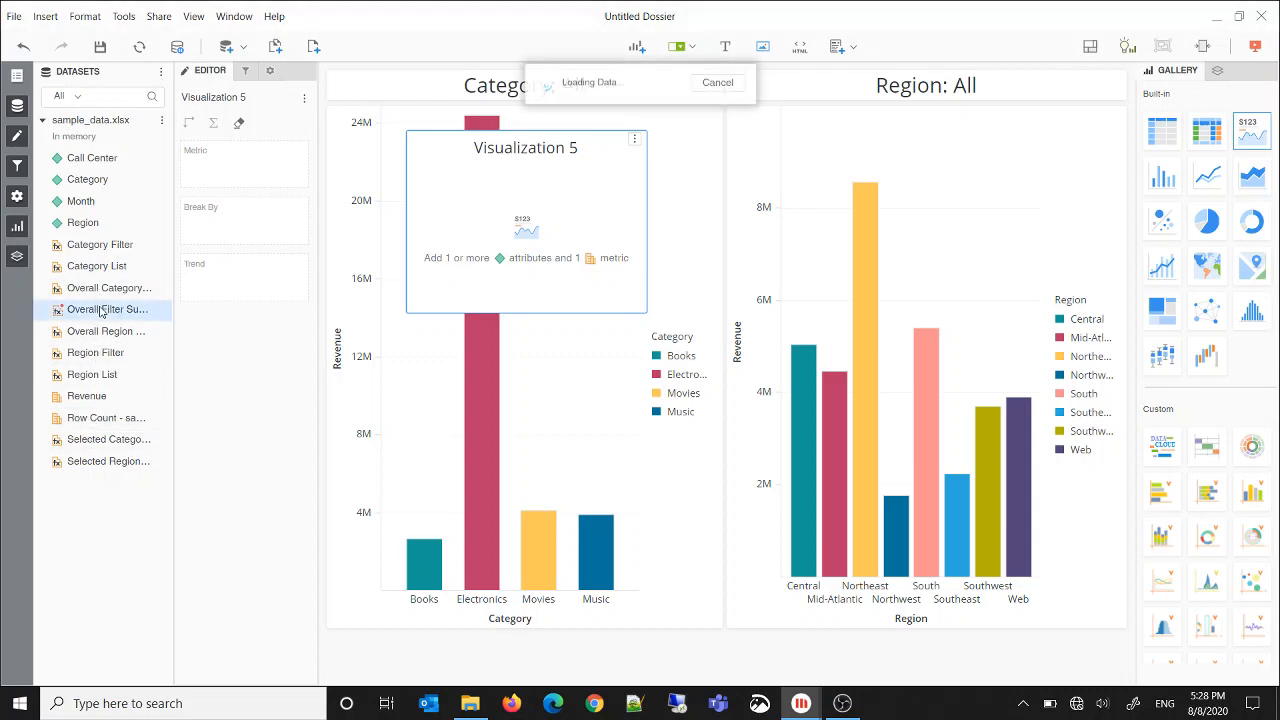
Hide the metric name and the title bar on the Overall Filter Summary card
{"action": "left_click", "coordinate": [269, 71]}
{"action": "left_click", "coordinate": [186, 177]}
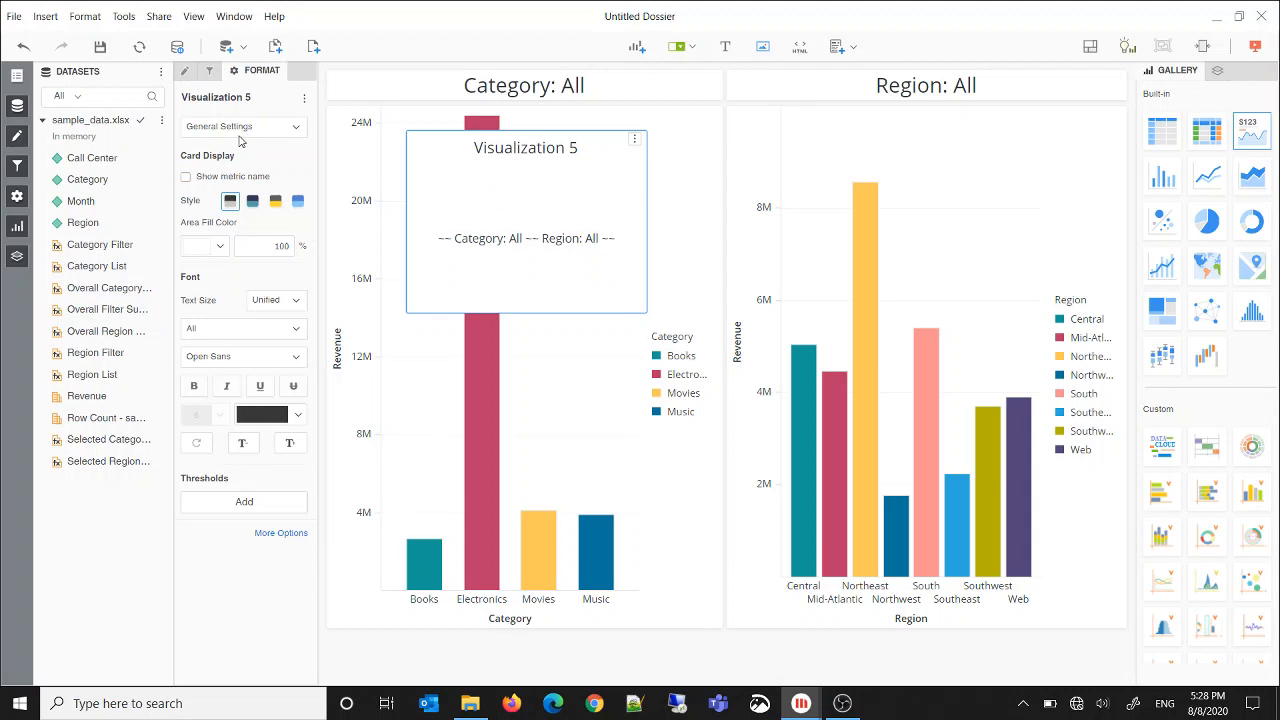
{"action": "left_click", "coordinate": [240, 127]}
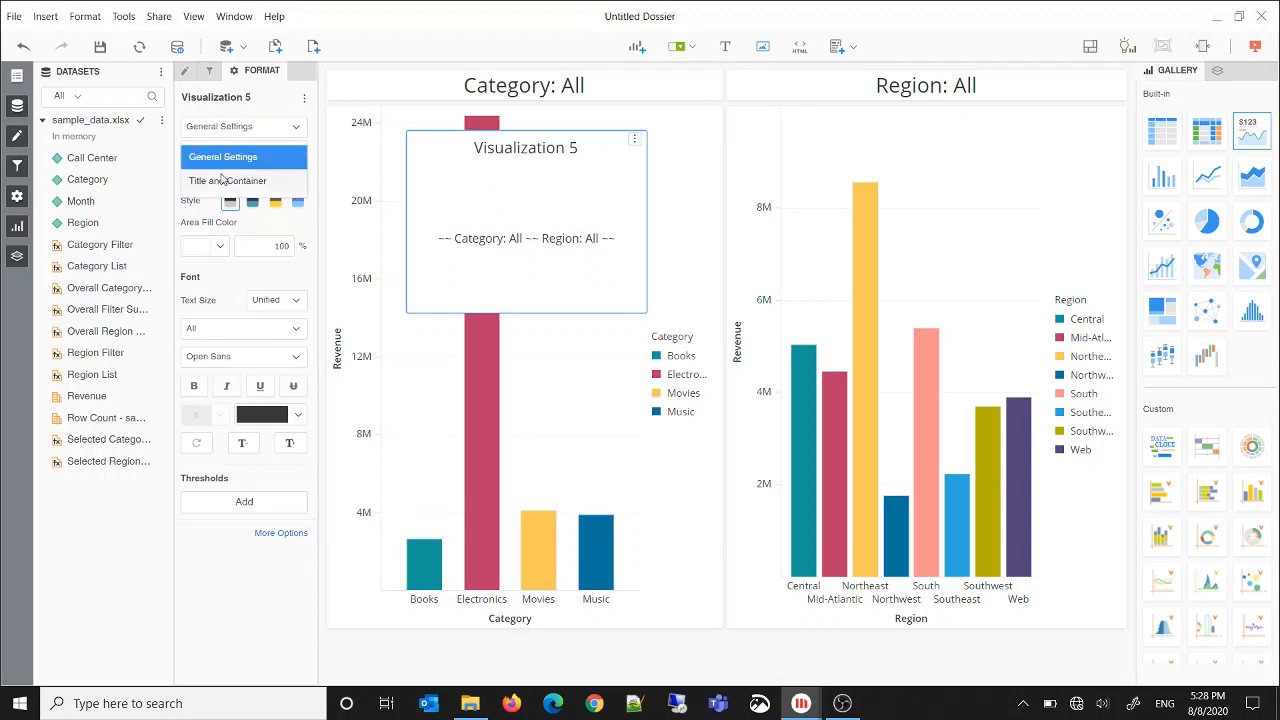
{"action": "left_click", "coordinate": [222, 180]}
{"action": "left_click", "coordinate": [185, 176]}
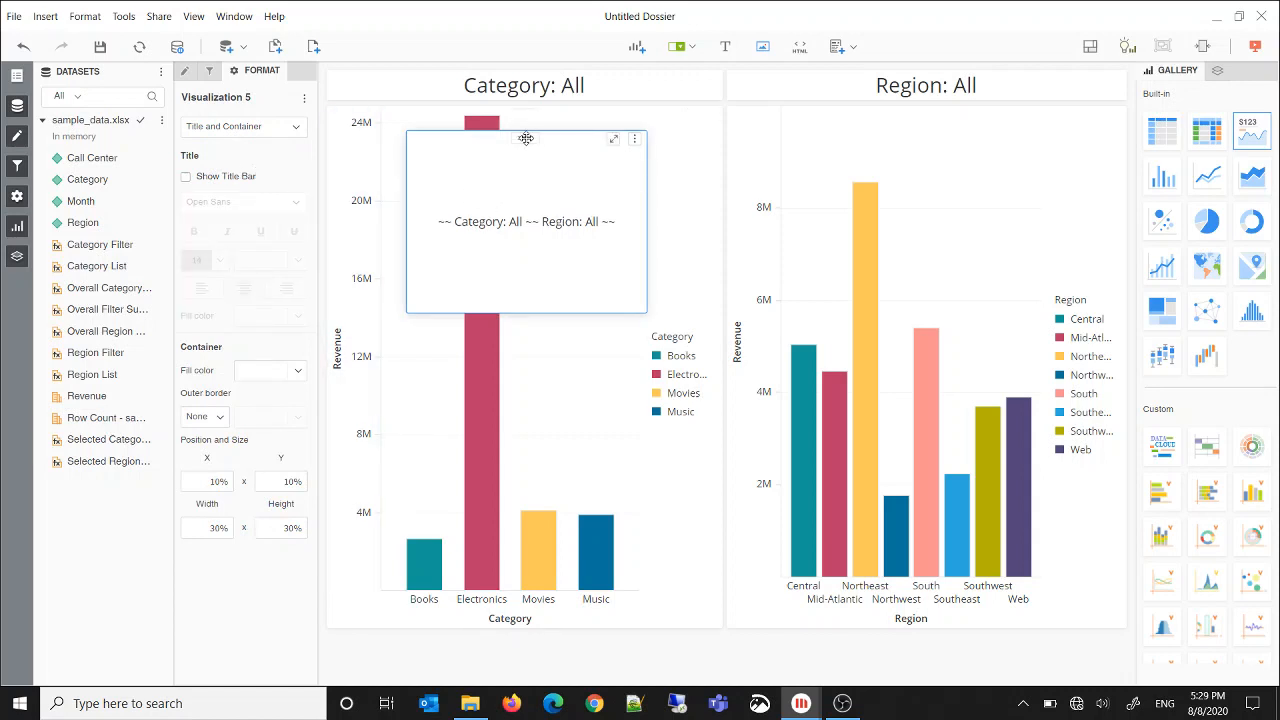
Place the Overall Filter Summary card at X 0% and Y 86% with a width of 100% and a height of 5%
{"action": "left_click", "coordinate": [213, 483]}
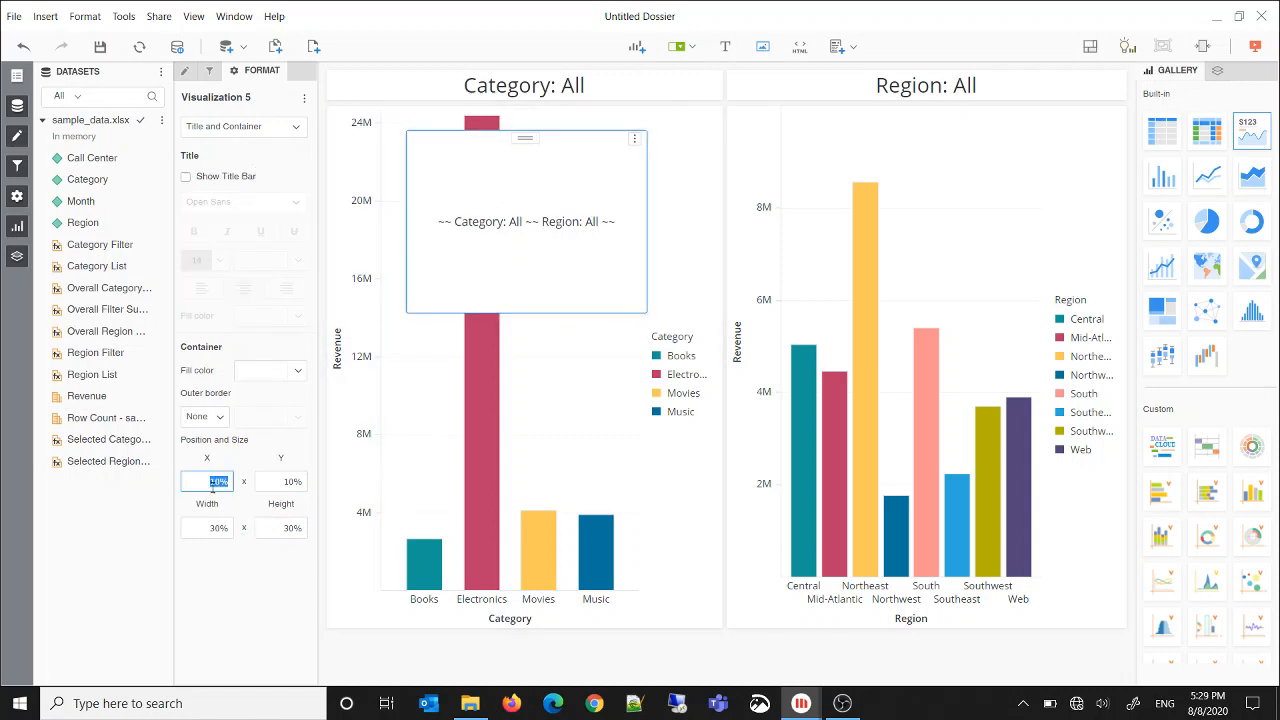
{"action": "type", "text": "8"}
{"action": "key", "text": "Tab"}
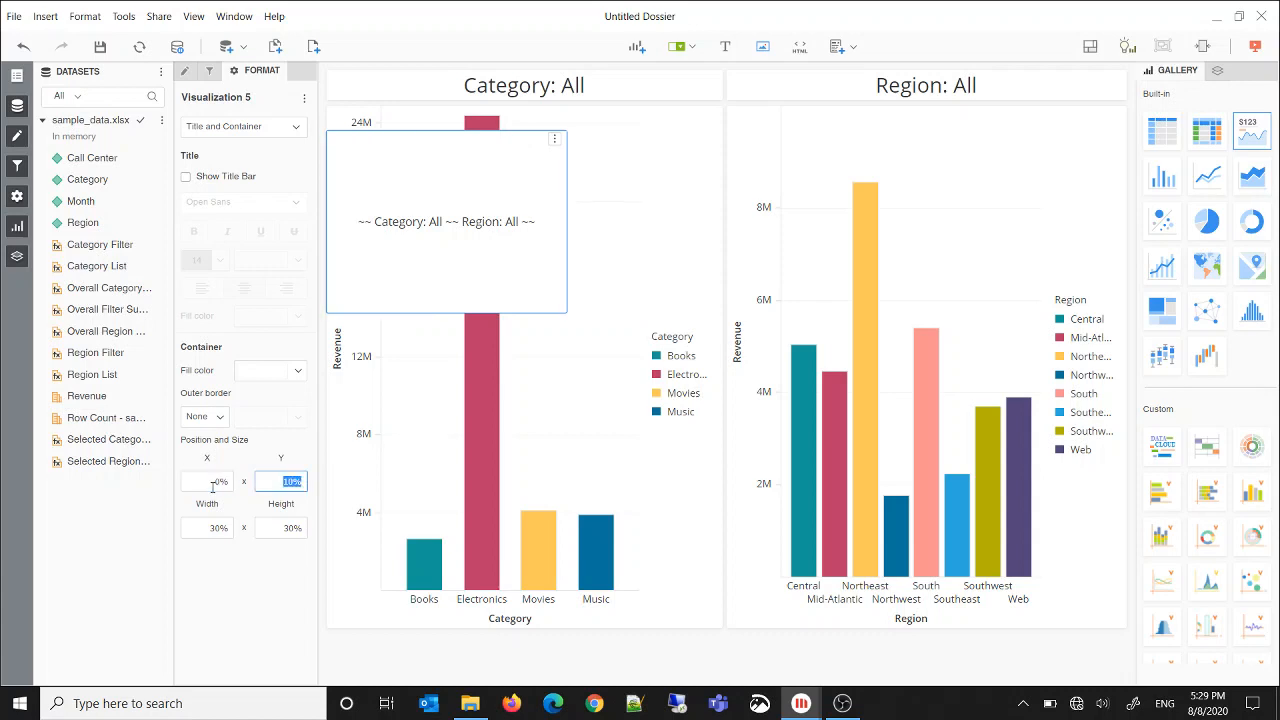
{"action": "type", "text": "86"}
{"action": "key", "text": "Tab"}
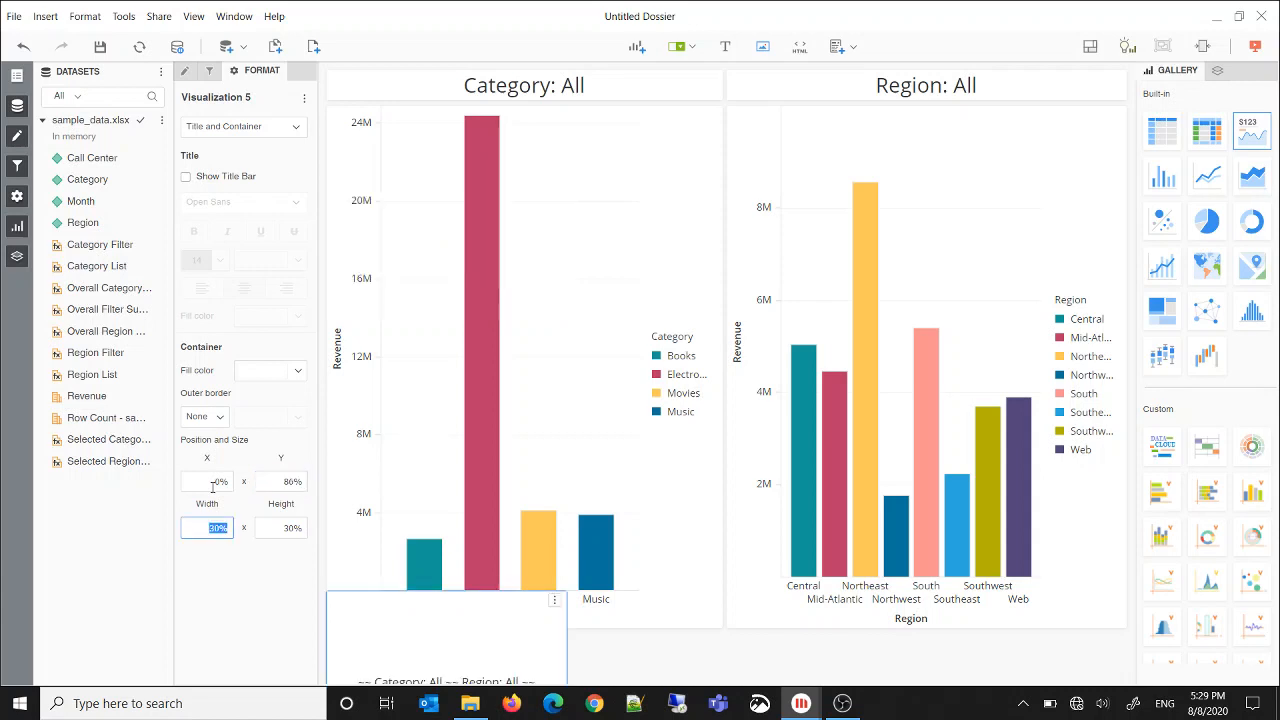
{"action": "type", "text": "100"}
{"action": "key", "text": "Tab"}
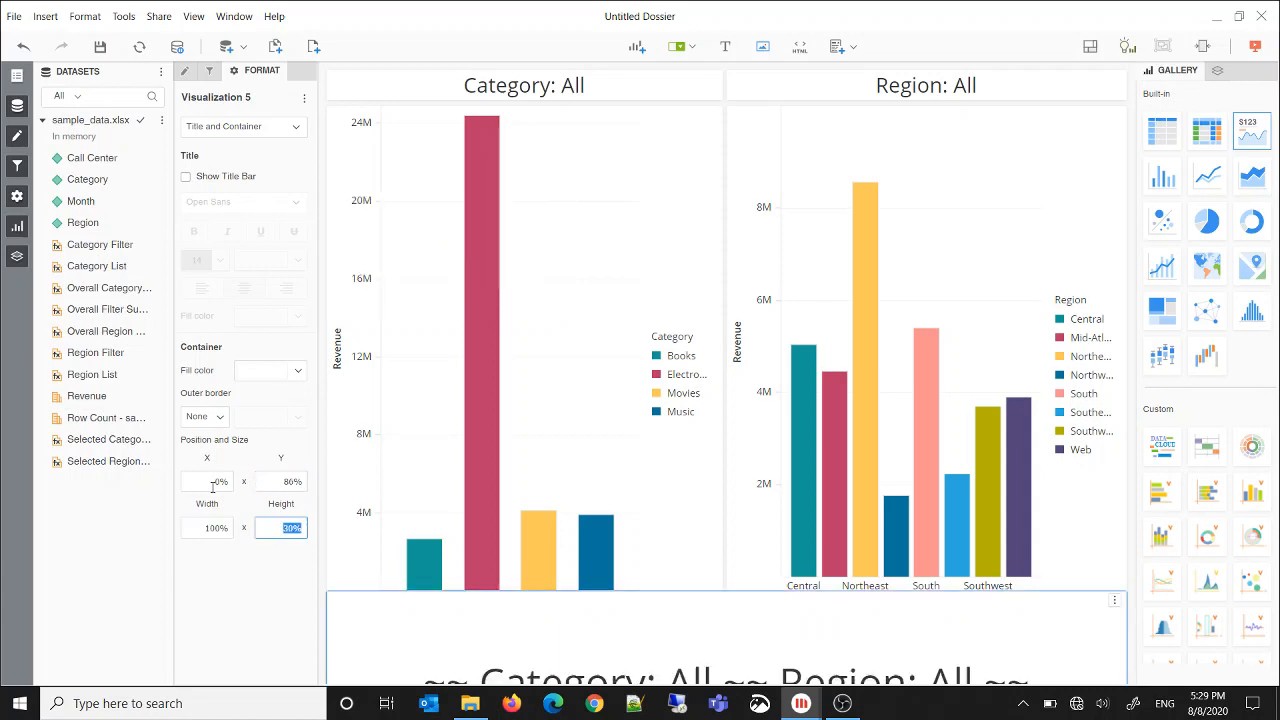
{"action": "type", "text": "5"}
{"action": "key", "text": "Tab"}
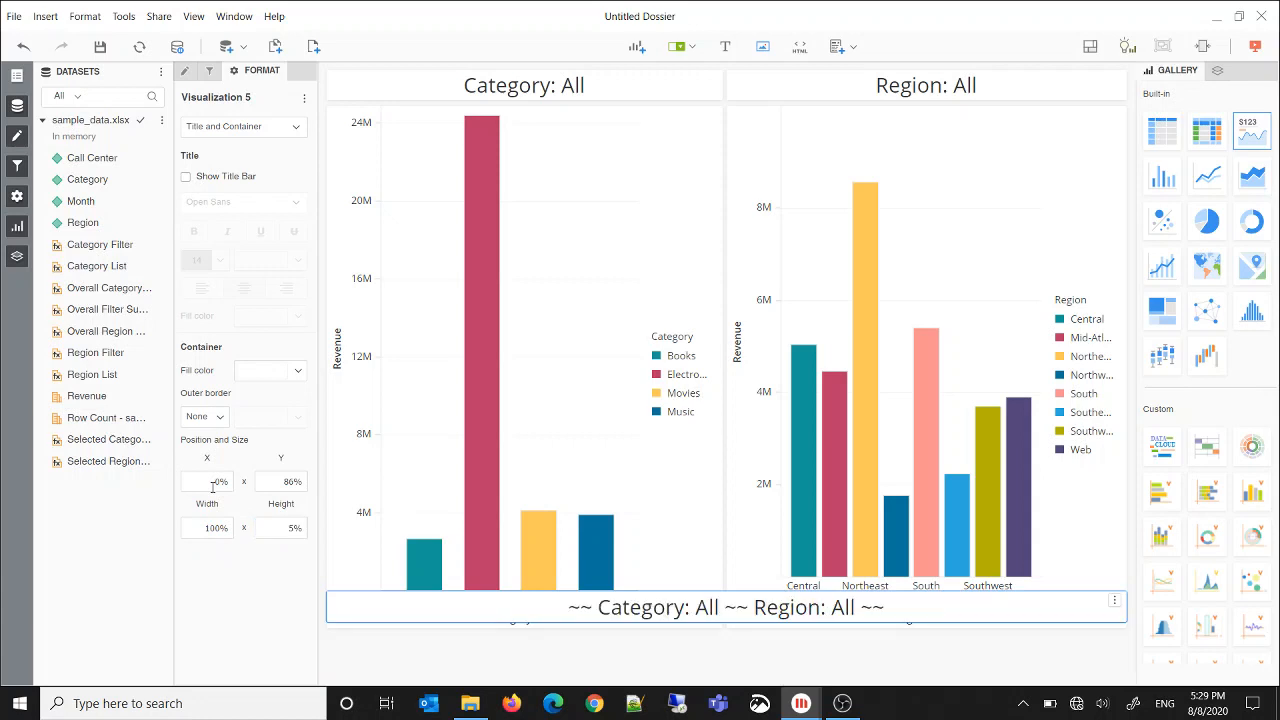
Move the Overall Filter Summary card to Y 96%
{"action": "left_click", "coordinate": [274, 482]}
{"action": "type", "text": "96"}
{"action": "key", "text": "Tab"}
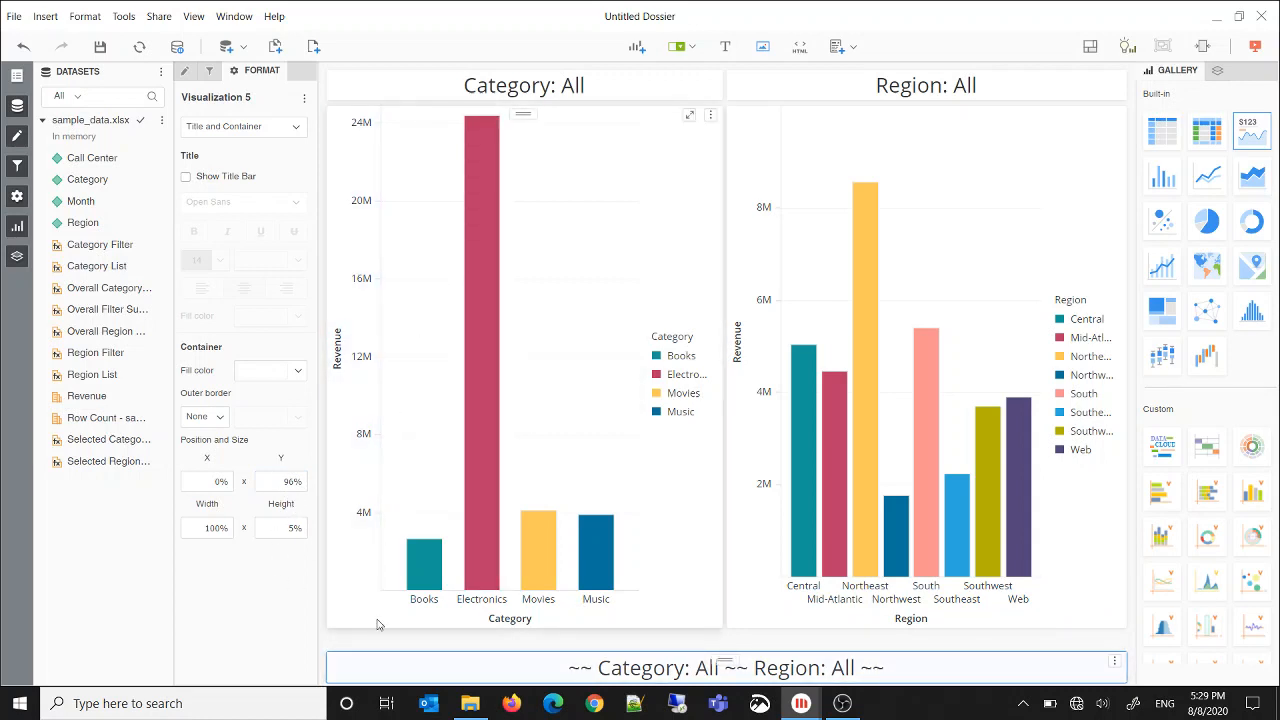
Try a height of 10% and a Y position of 90% for the Overall Filter Summary card
{"action": "left_click", "coordinate": [287, 527]}
{"action": "type", "text": "10"}
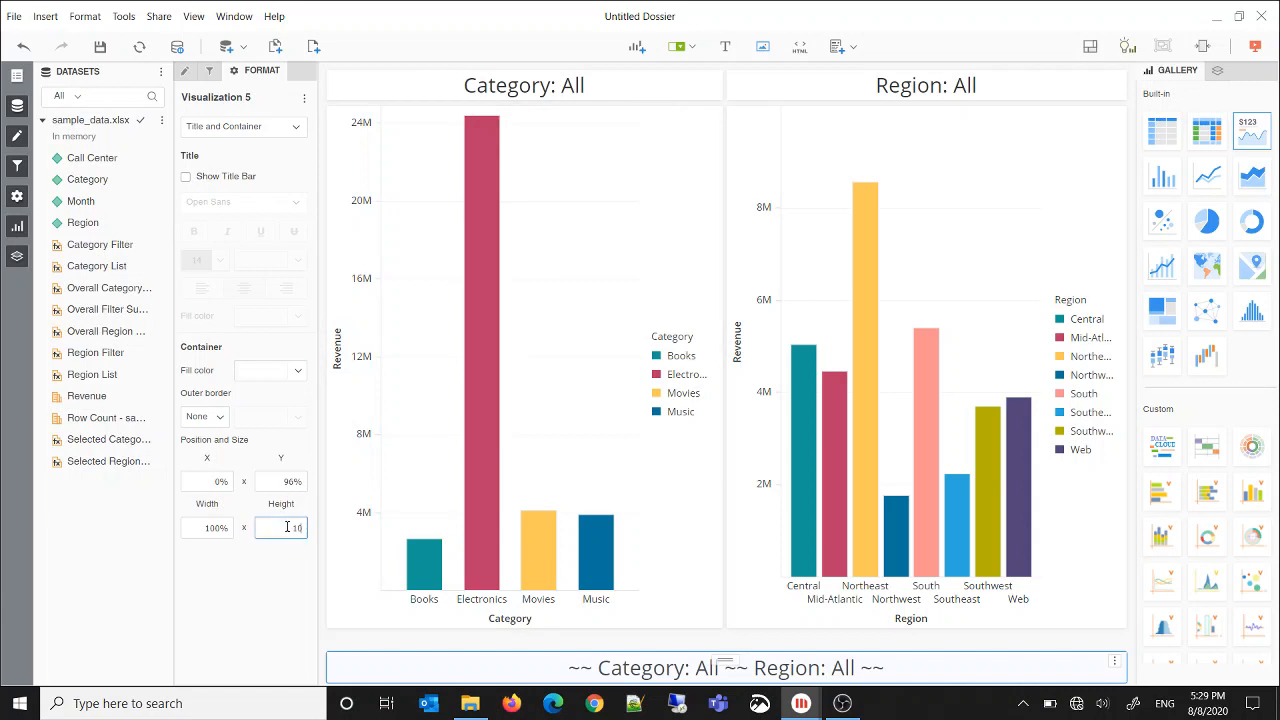
{"action": "key", "text": "Return"}
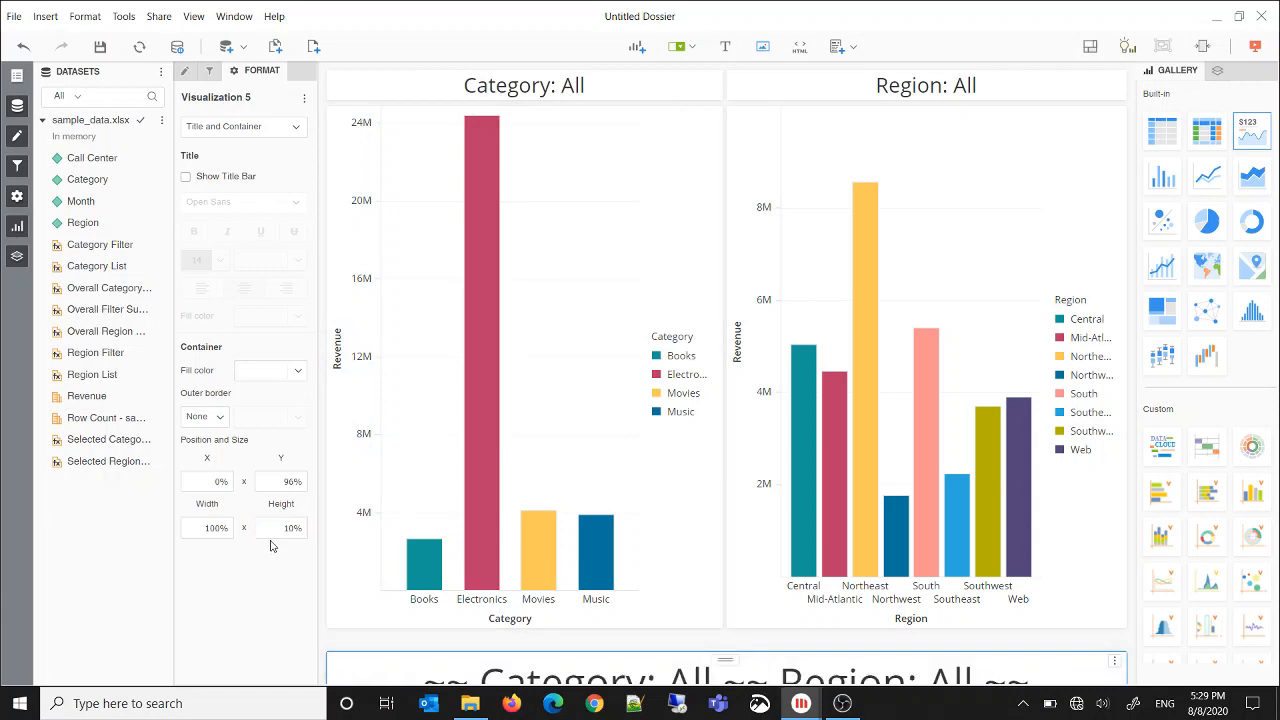
{"action": "left_click", "coordinate": [289, 482]}
{"action": "type", "text": "90"}
{"action": "key", "text": "Return"}
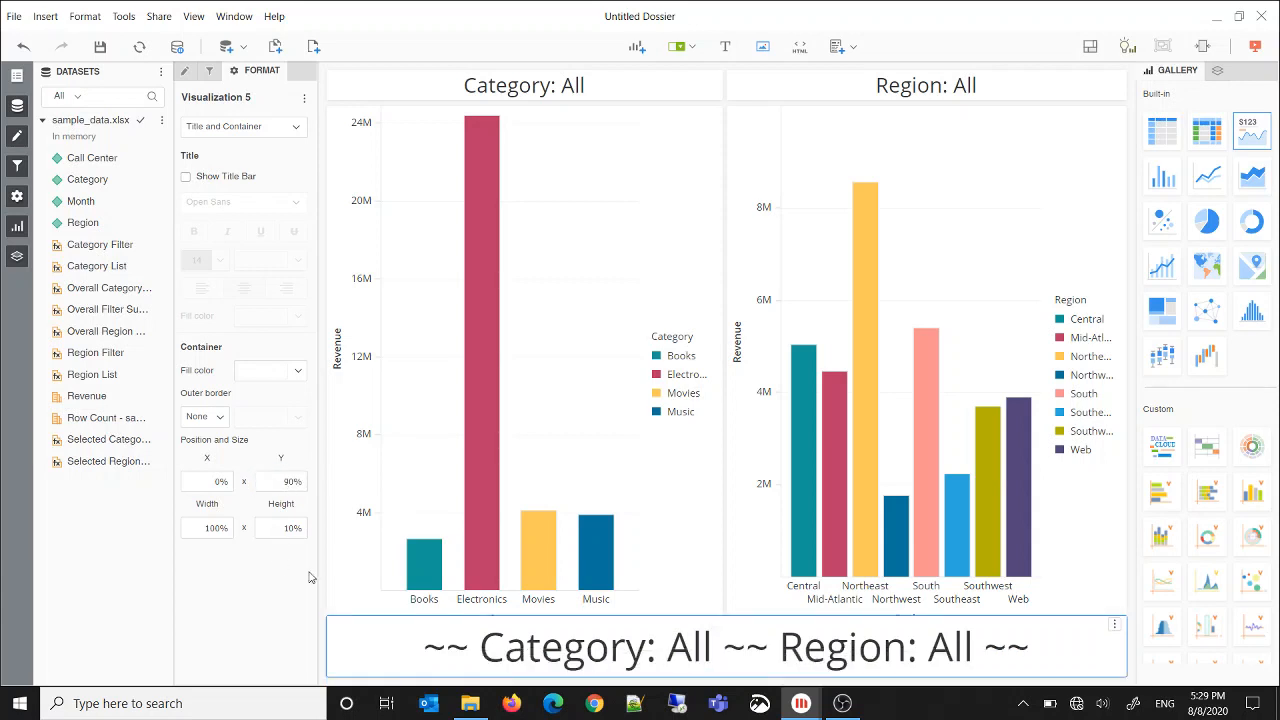
Set the Overall Filter Summary card's Y position to 96% and its height to 5%
{"action": "left_click", "coordinate": [297, 482]}
{"action": "type", "text": "96"}
{"action": "key", "text": "Return"}
{"action": "left_click", "coordinate": [264, 526]}
{"action": "type", "text": "6"}
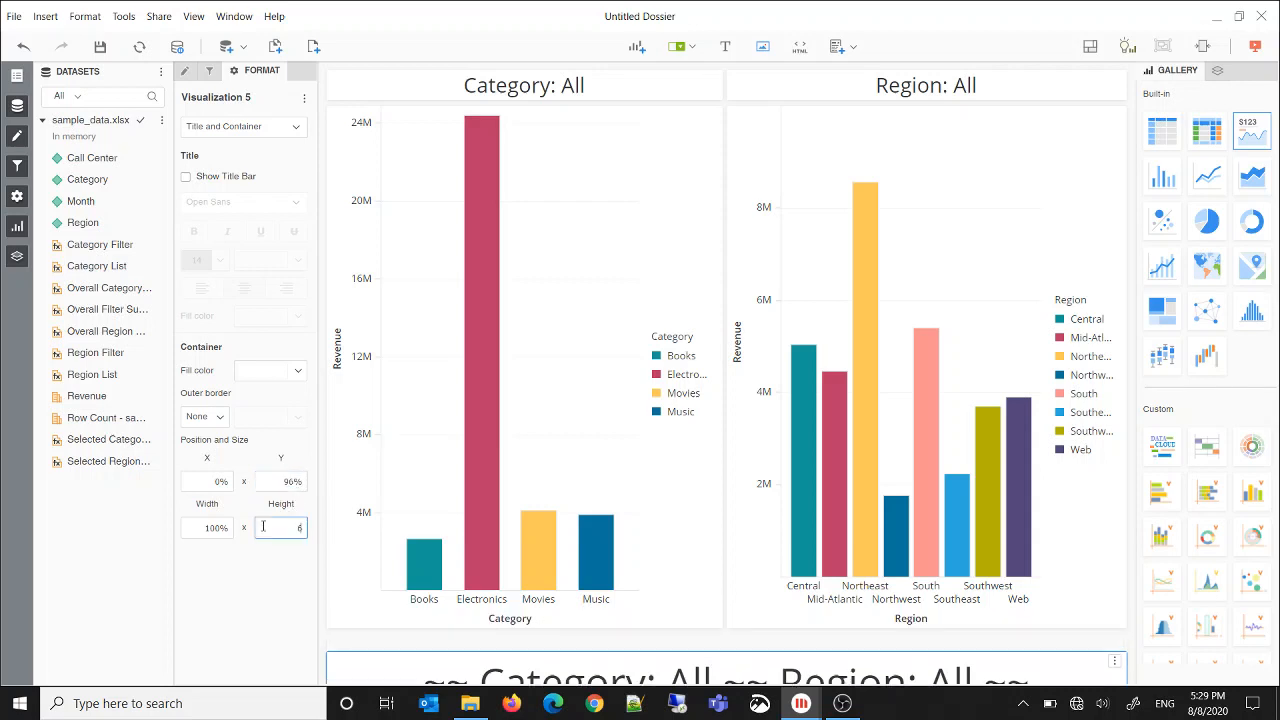
{"action": "key", "text": "Return"}
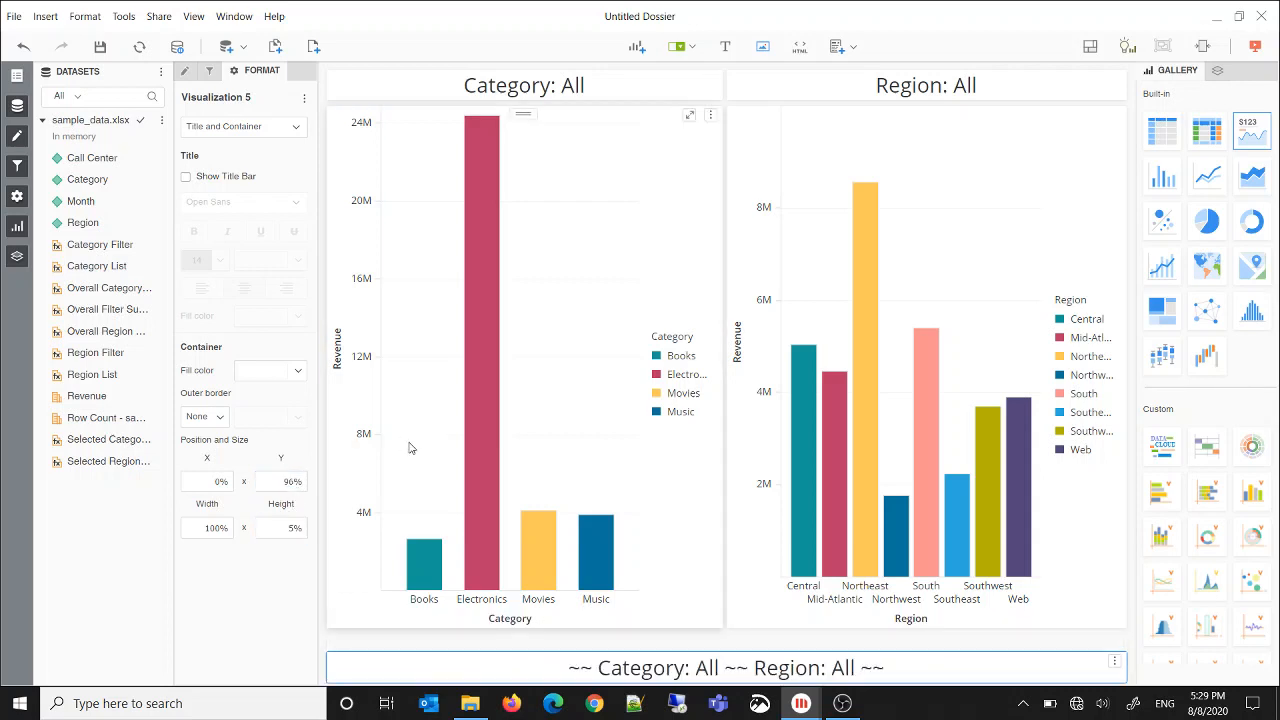
Set the Category revenue chart's height to 96%
{"action": "left_click", "coordinate": [337, 464]}
{"action": "left_click", "coordinate": [287, 527]}
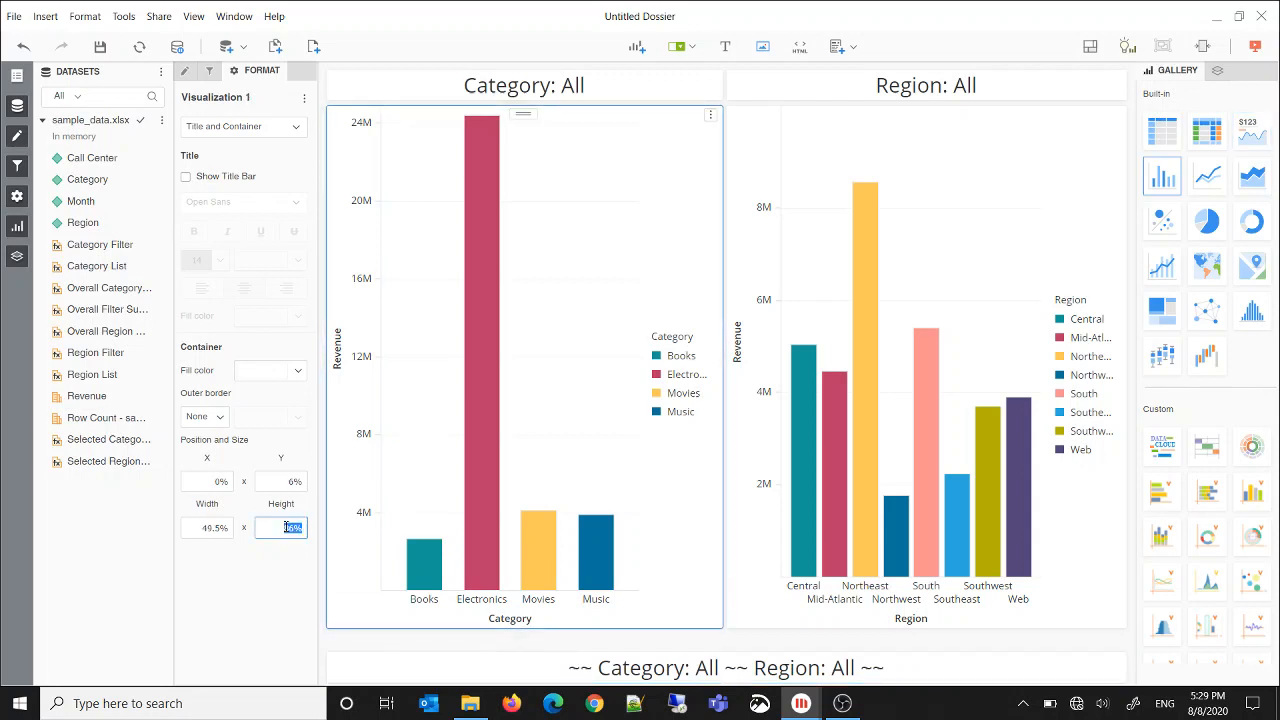
{"action": "type", "text": "96"}
{"action": "key", "text": "Return"}
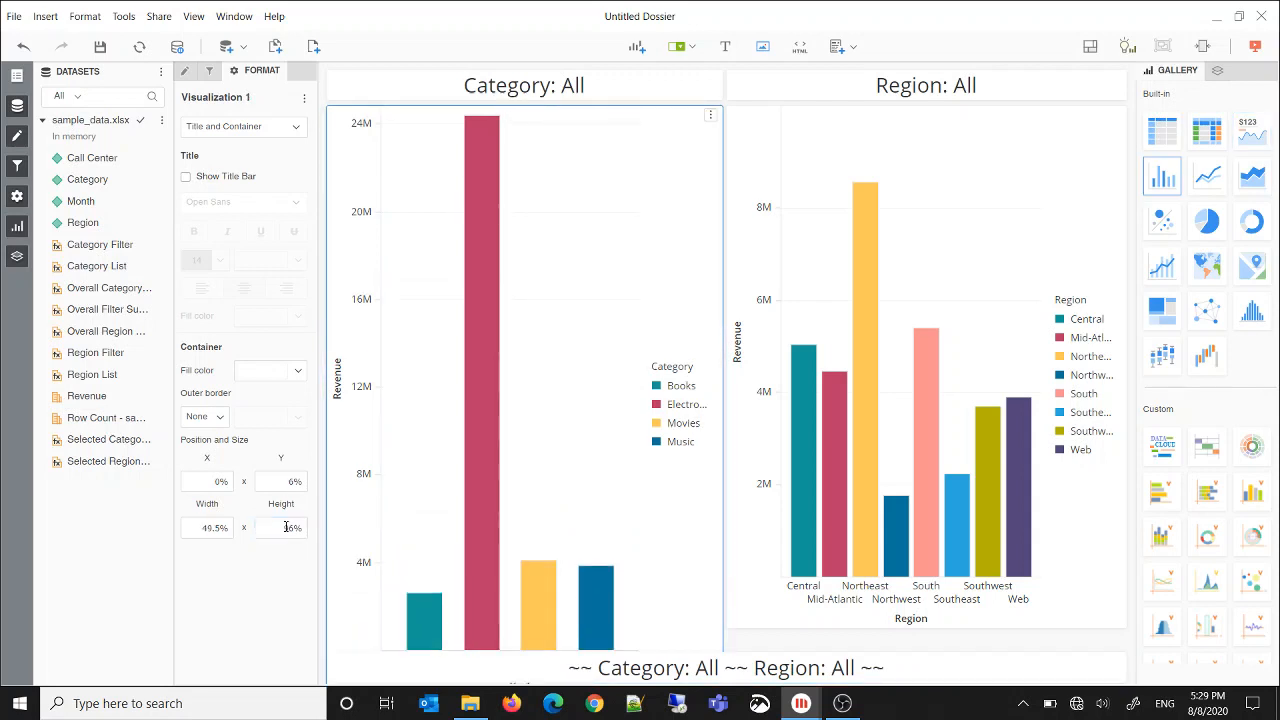
Select the Region revenue chart at its Central bar and set the chart's height to 96%
{"action": "left_click", "coordinate": [797, 440]}
{"action": "left_click", "coordinate": [282, 527]}
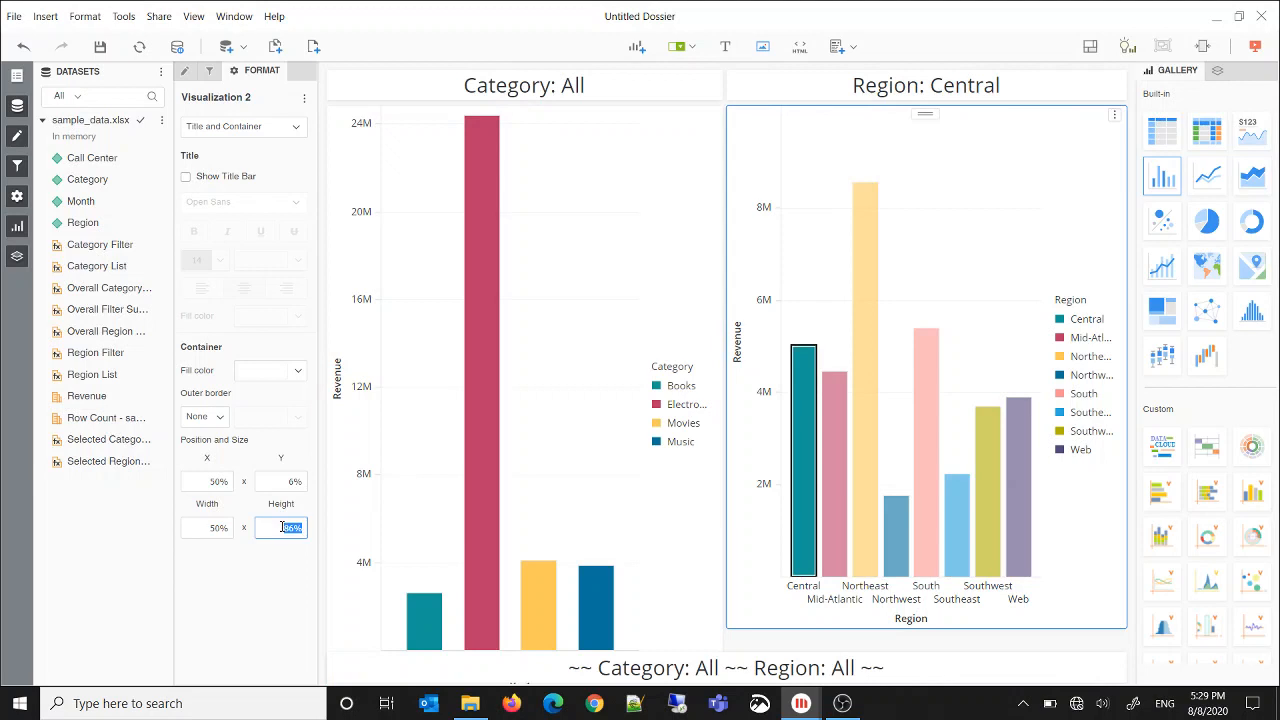
{"action": "type", "text": "96"}
{"action": "key", "text": "Return"}
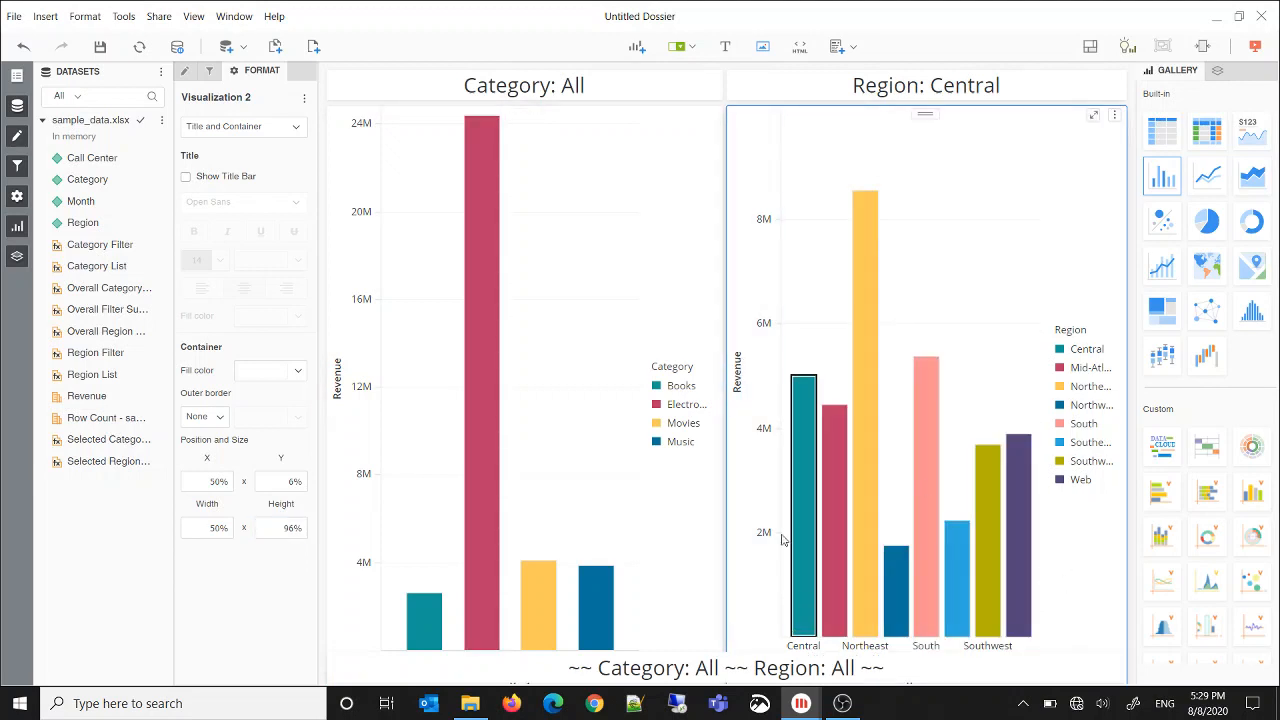
Reduce the Region revenue chart's height to 90%
{"action": "left_click", "coordinate": [298, 531]}
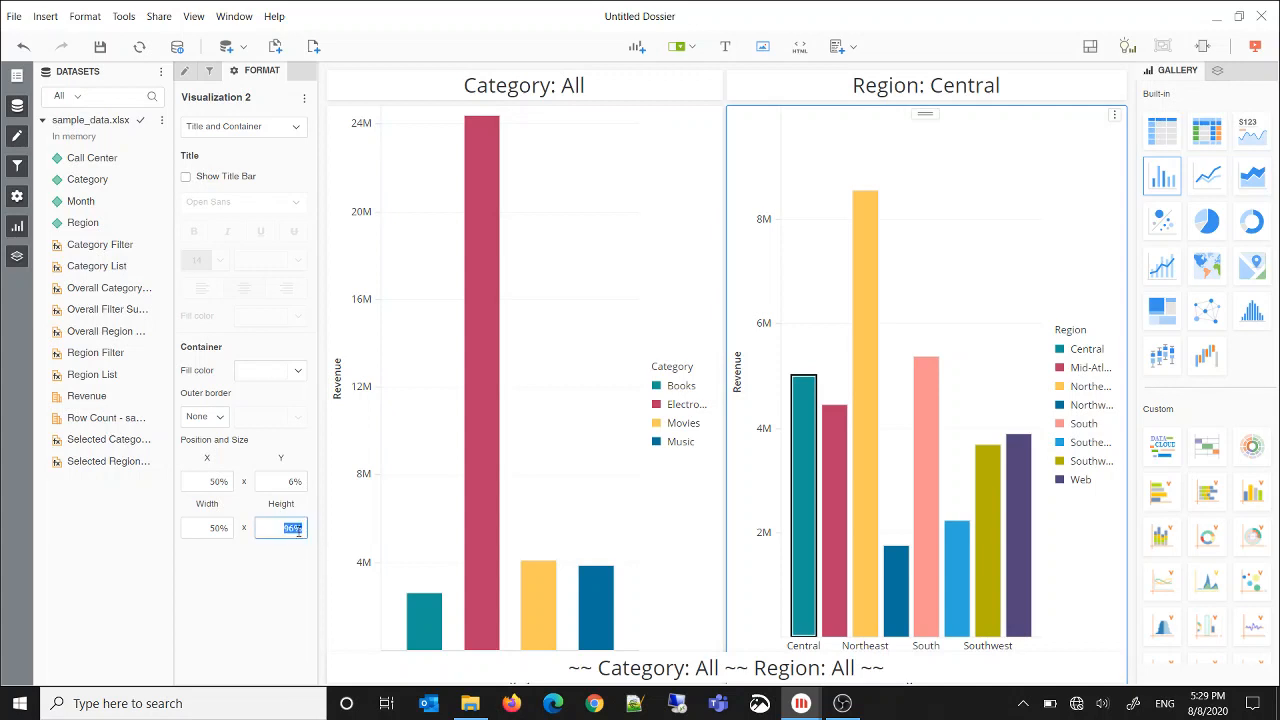
{"action": "type", "text": "90"}
{"action": "key", "text": "Return"}
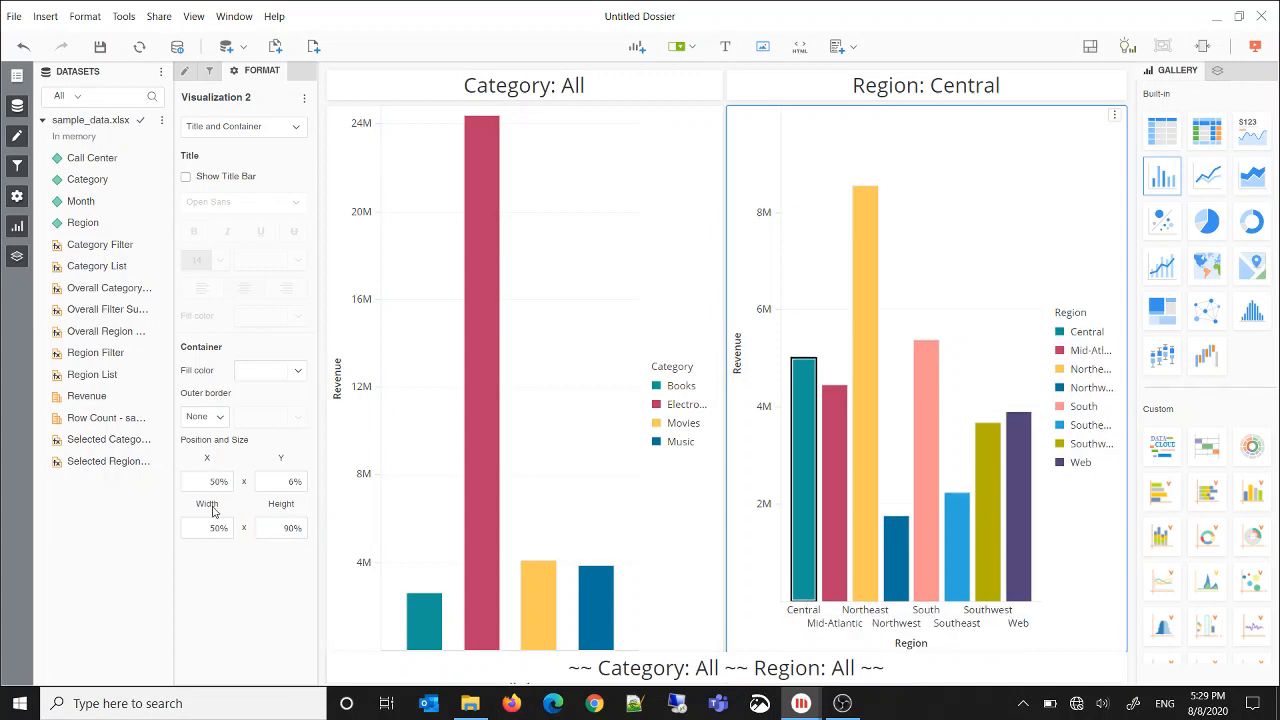
Set the Category revenue chart's height to 90%
{"action": "left_click", "coordinate": [337, 477]}
{"action": "left_click", "coordinate": [291, 532]}
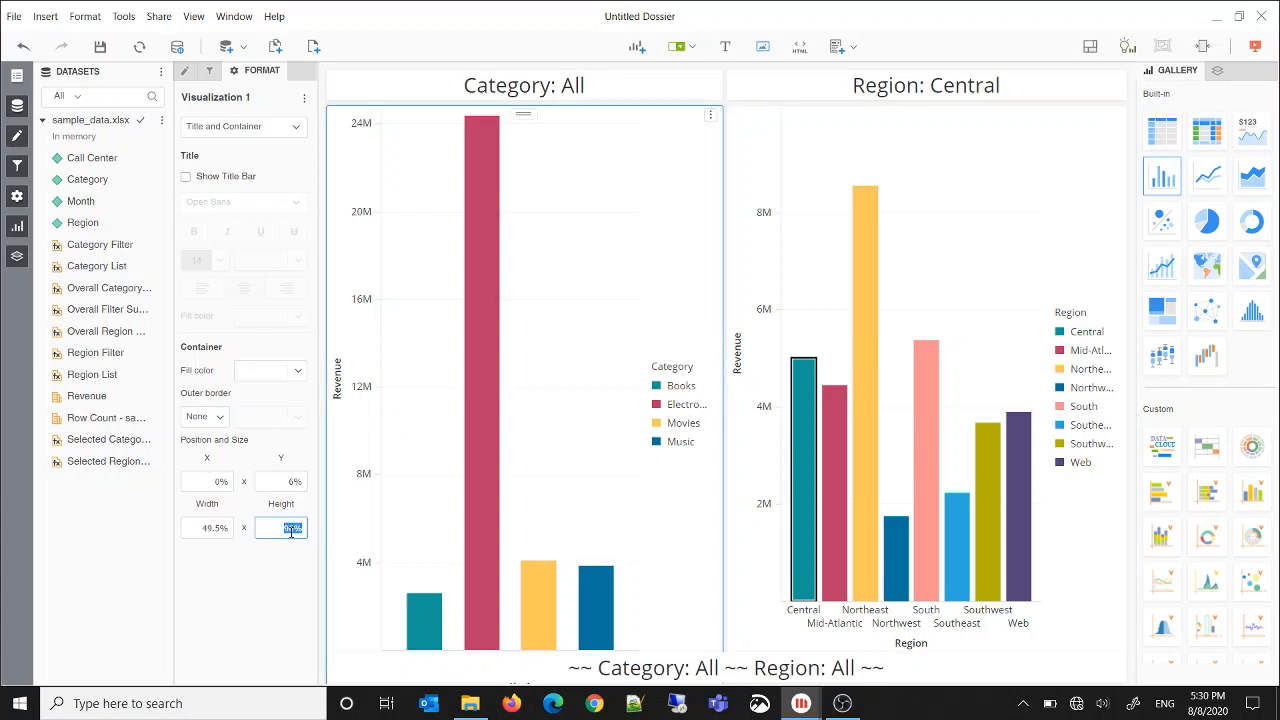
{"action": "type", "text": "90"}
{"action": "key", "text": "Return"}
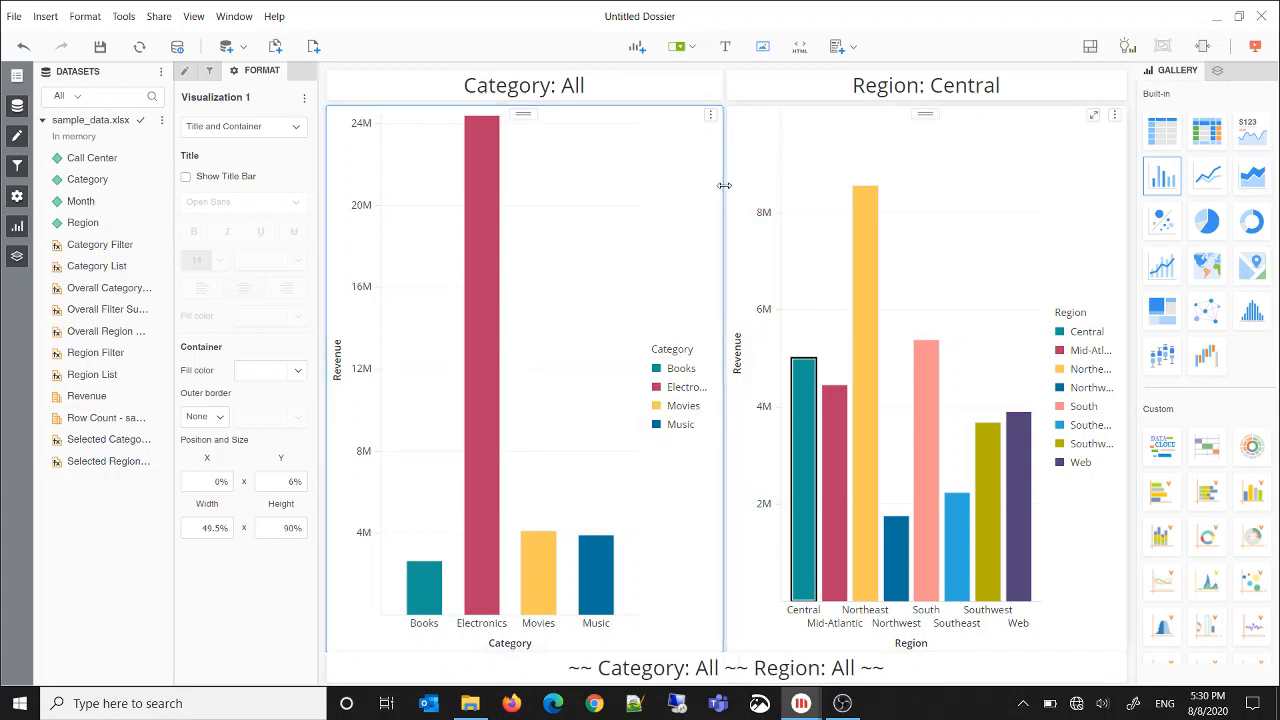
Add the overall filter summary card at the page's bottom as a filter target of the Category revenue chart
{"action": "left_click", "coordinate": [710, 117]}
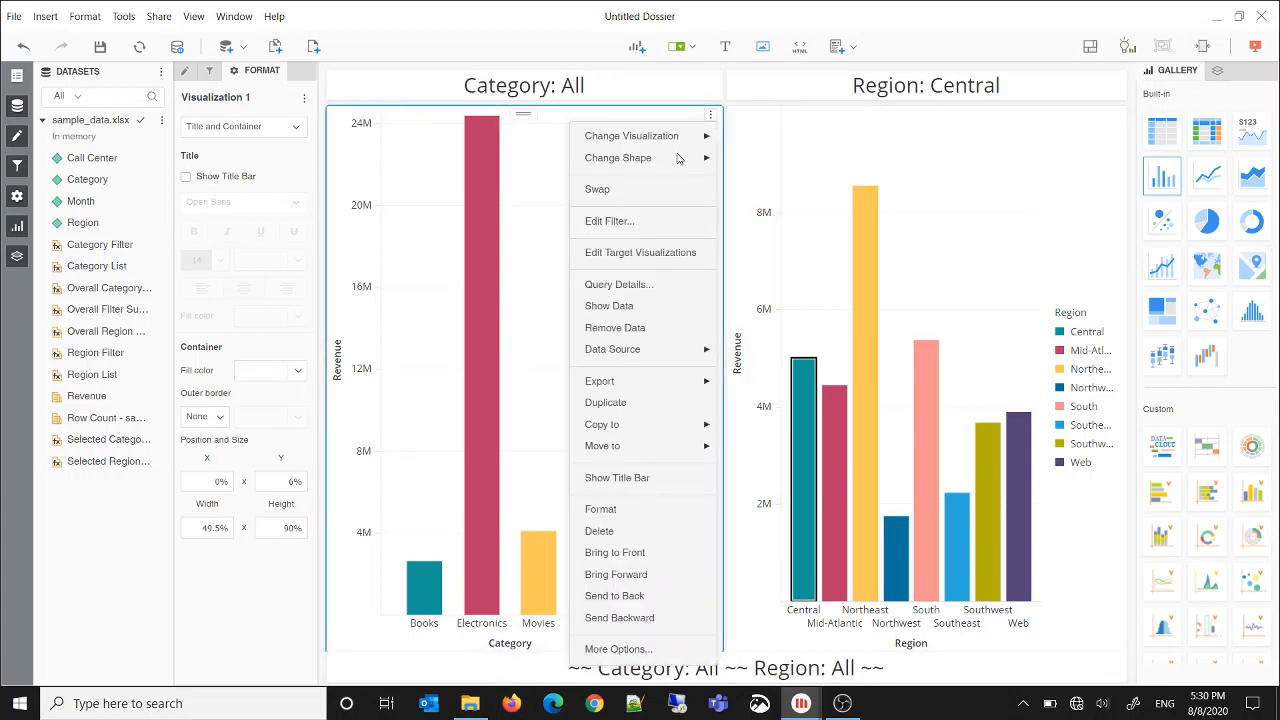
{"action": "left_click", "coordinate": [636, 256]}
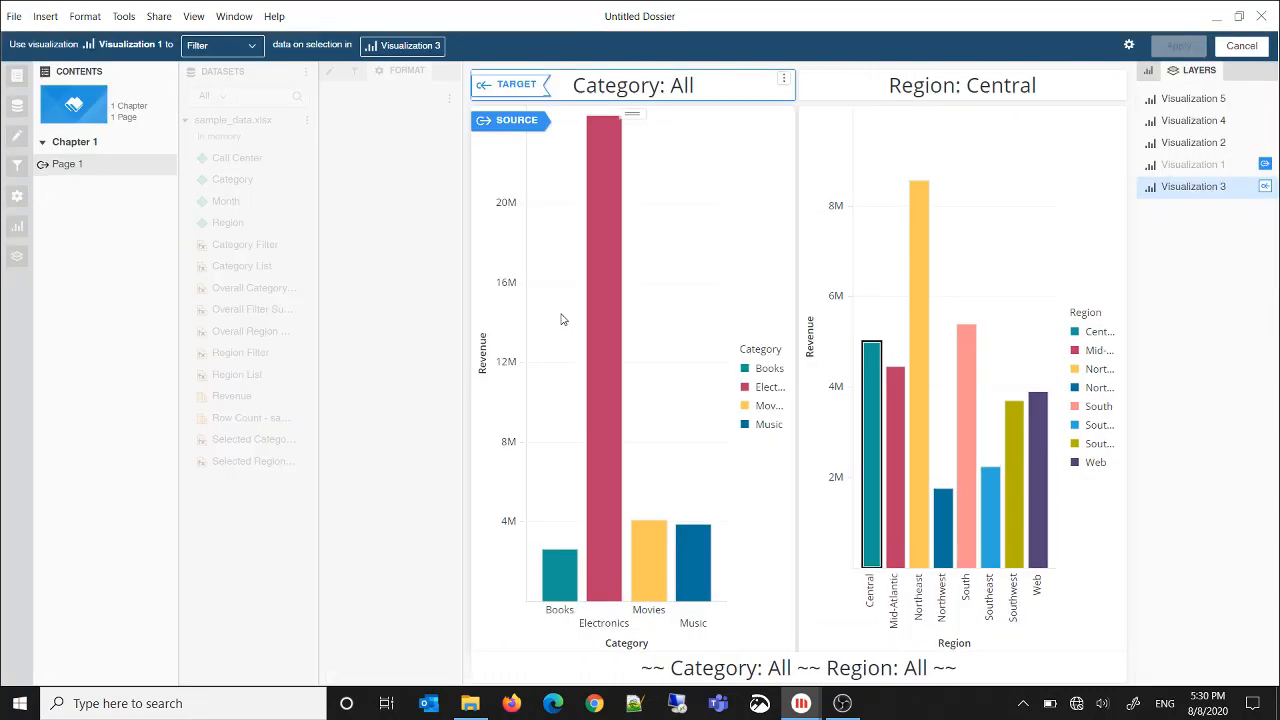
{"action": "left_click", "coordinate": [649, 670]}
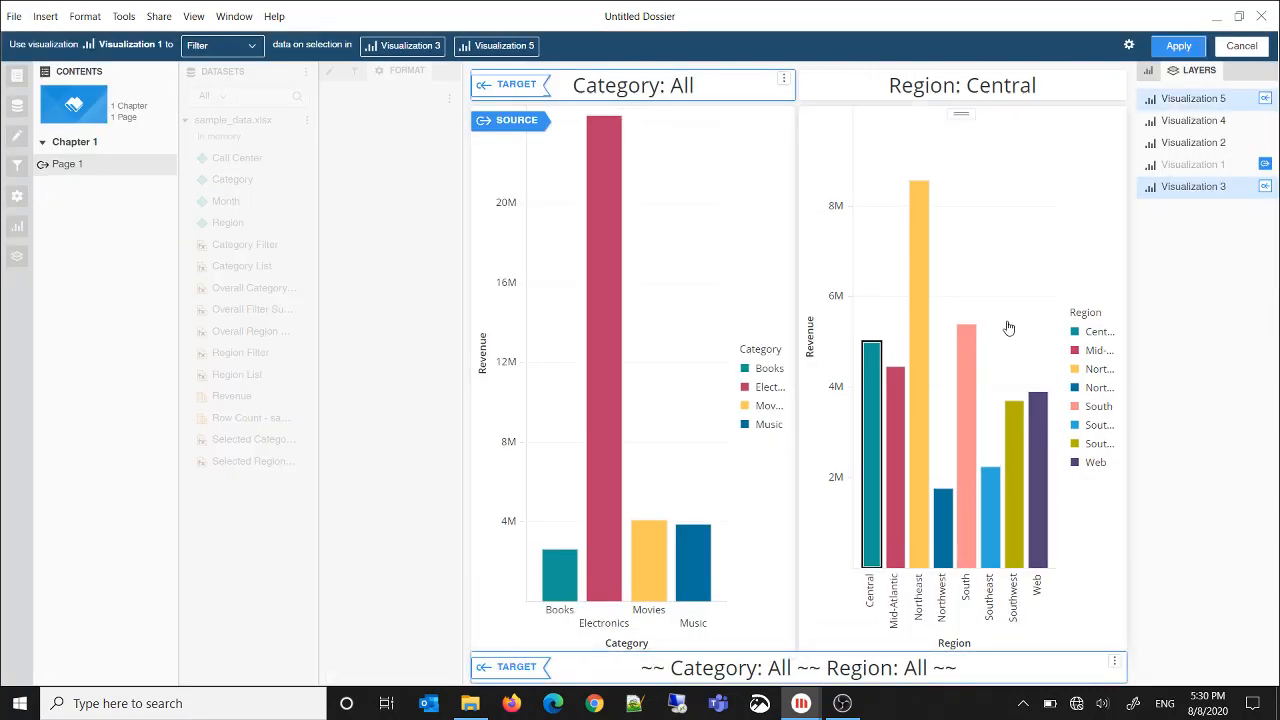
{"action": "left_click", "coordinate": [1183, 49]}
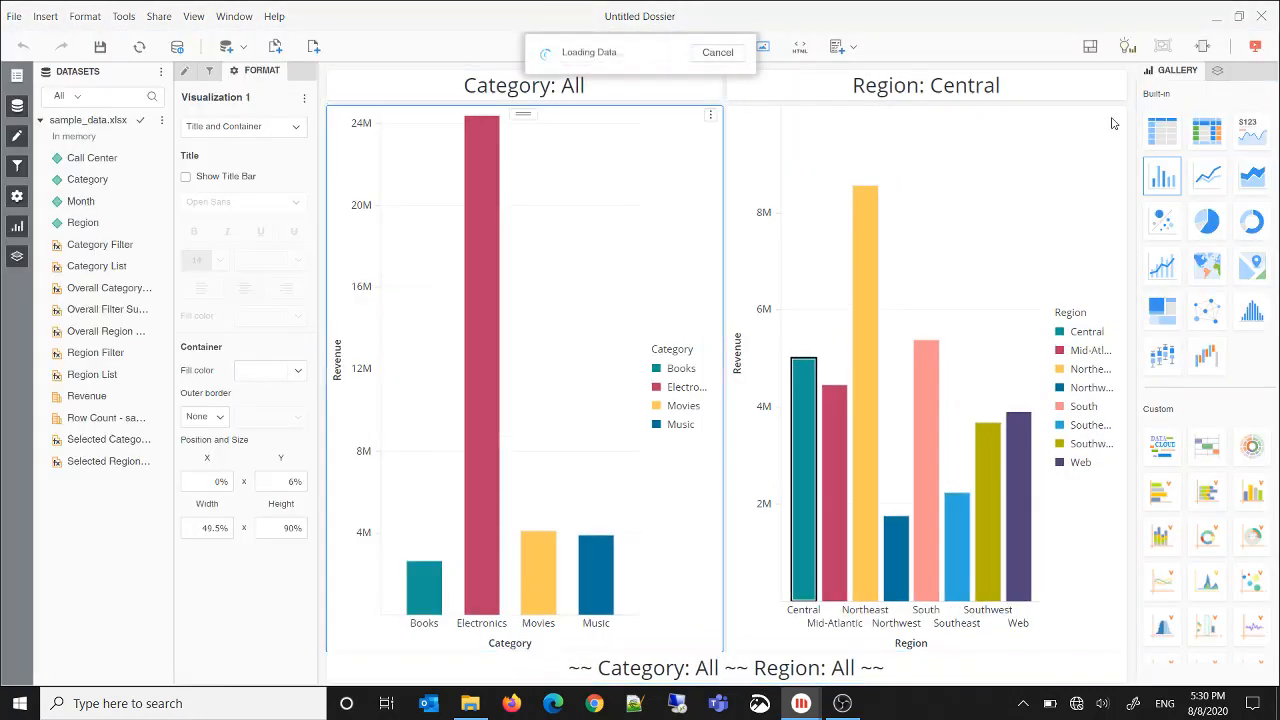
Add the overall filter summary card as a filter target of the Region revenue chart and apply the change
{"action": "left_click", "coordinate": [1114, 117]}
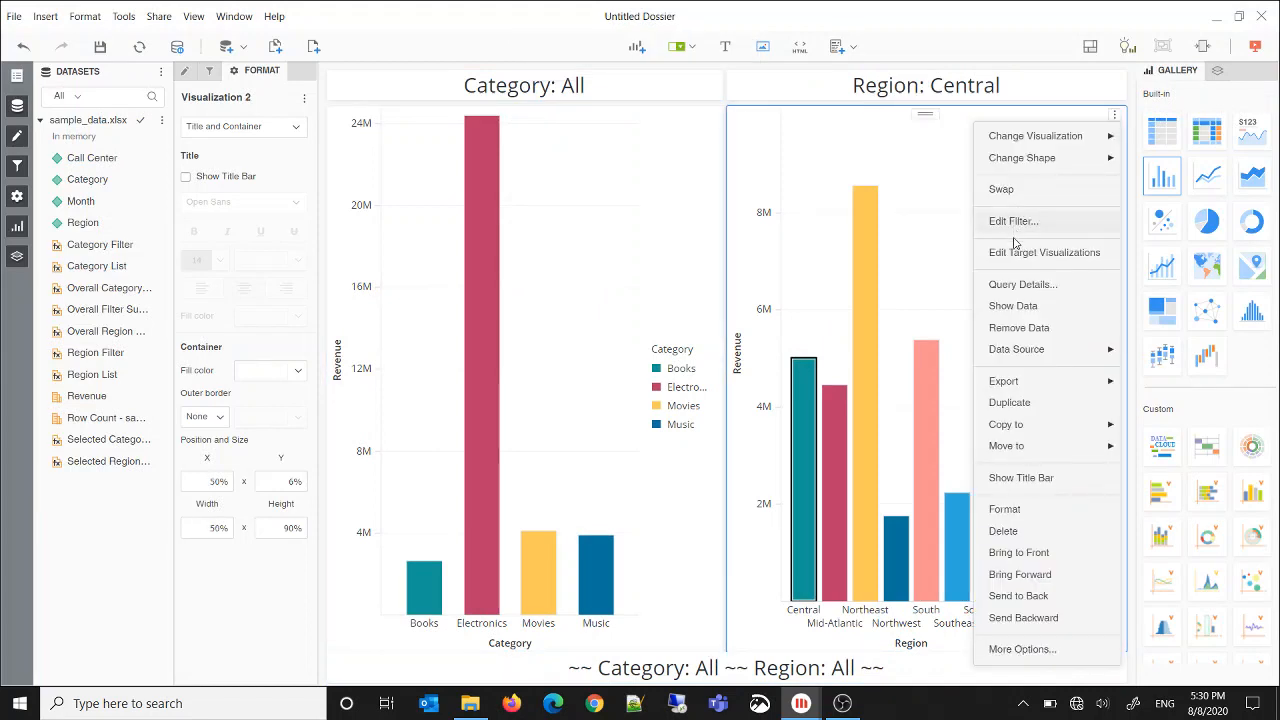
{"action": "left_click", "coordinate": [1015, 254]}
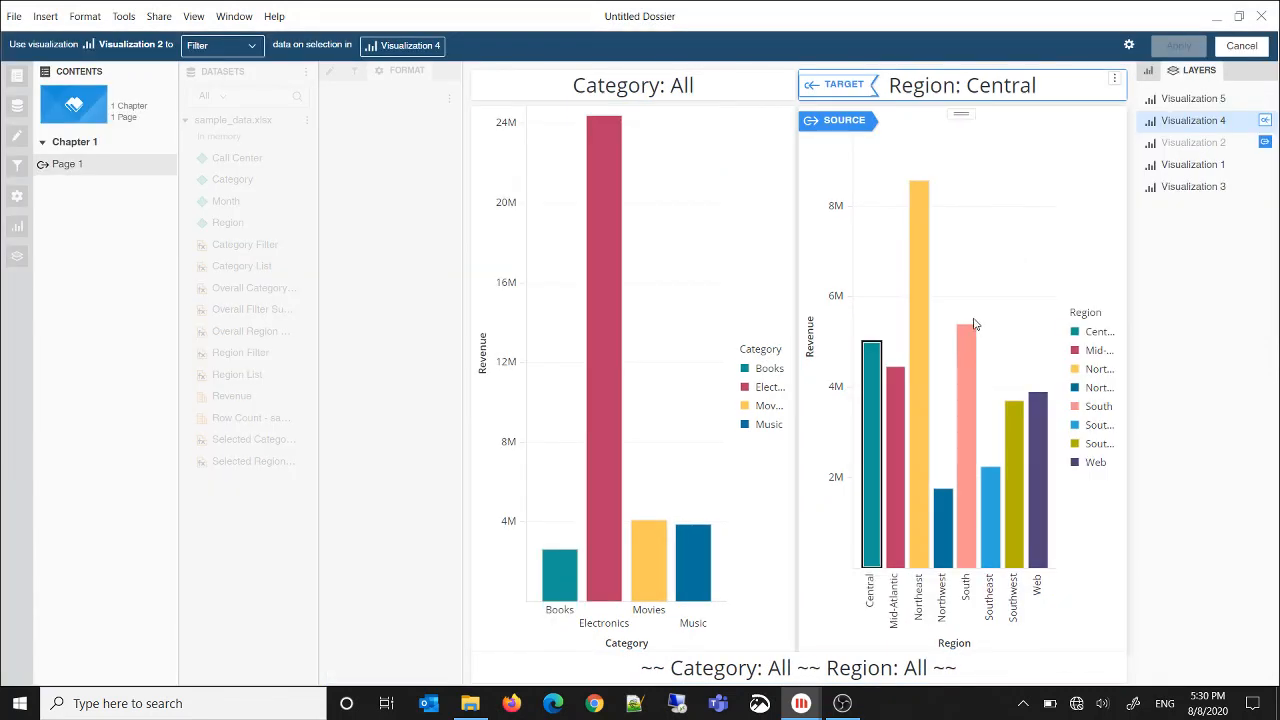
{"action": "left_click", "coordinate": [871, 661]}
{"action": "left_click", "coordinate": [1184, 52]}
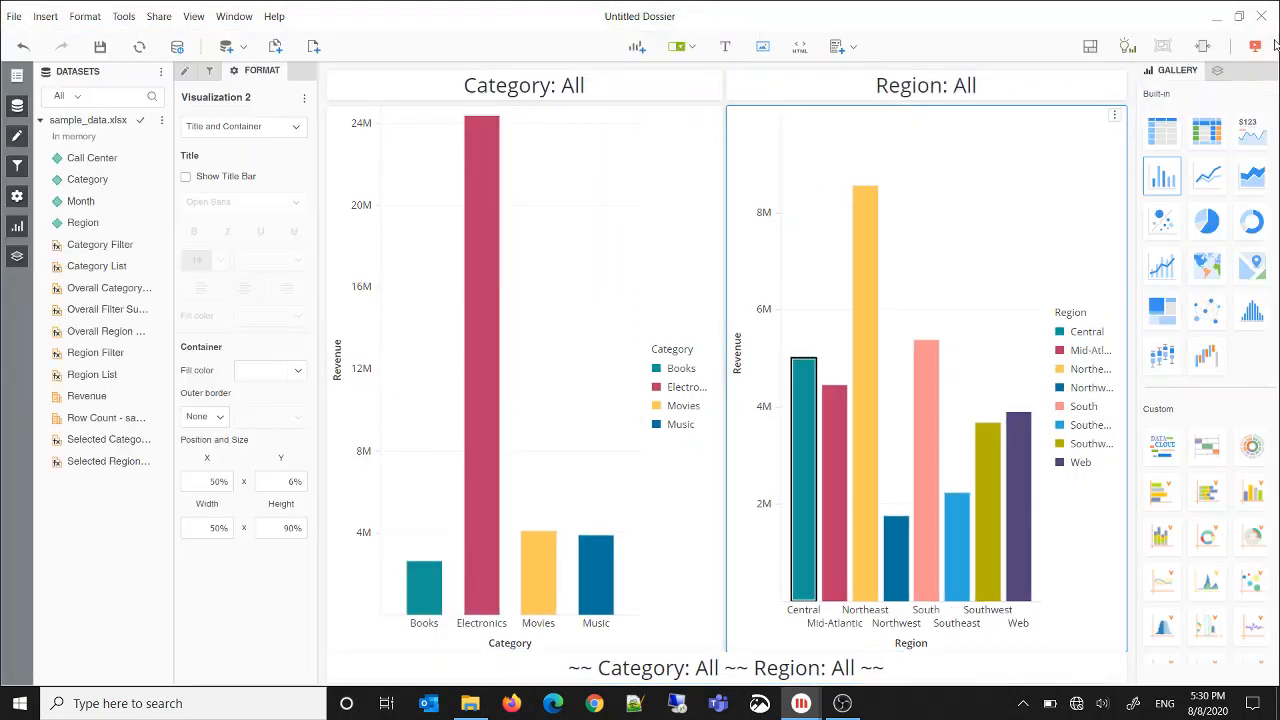
Show the dossier in presentation mode and select the Electronics bar in the Category chart to test the filter cards
{"action": "left_click", "coordinate": [1262, 50]}
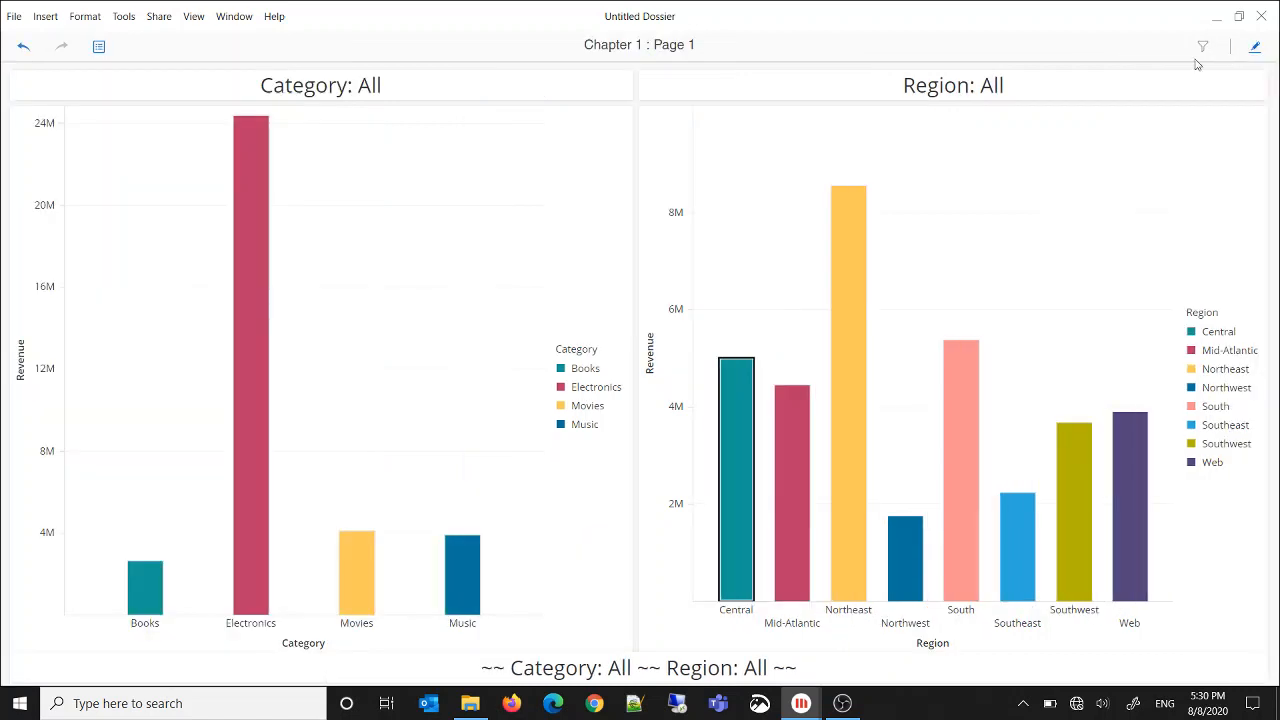
{"action": "mouse_move", "coordinate": [256, 328]}
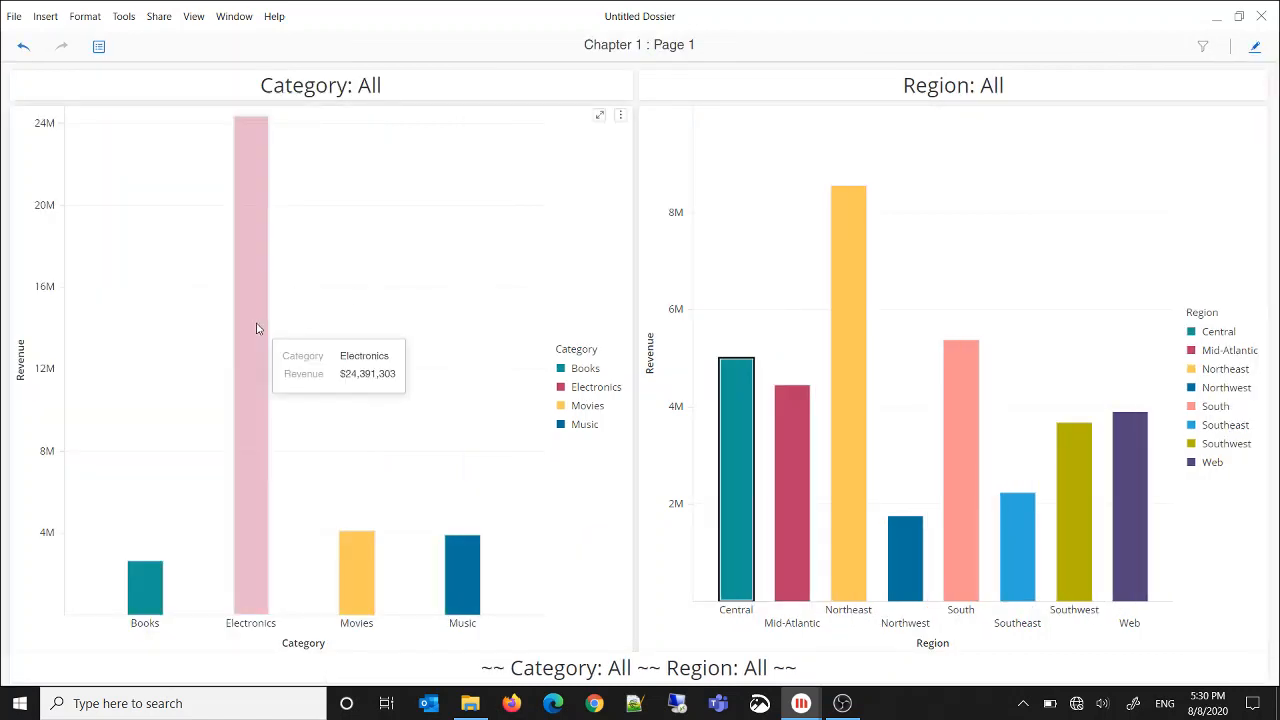
{"action": "left_click", "coordinate": [256, 376]}
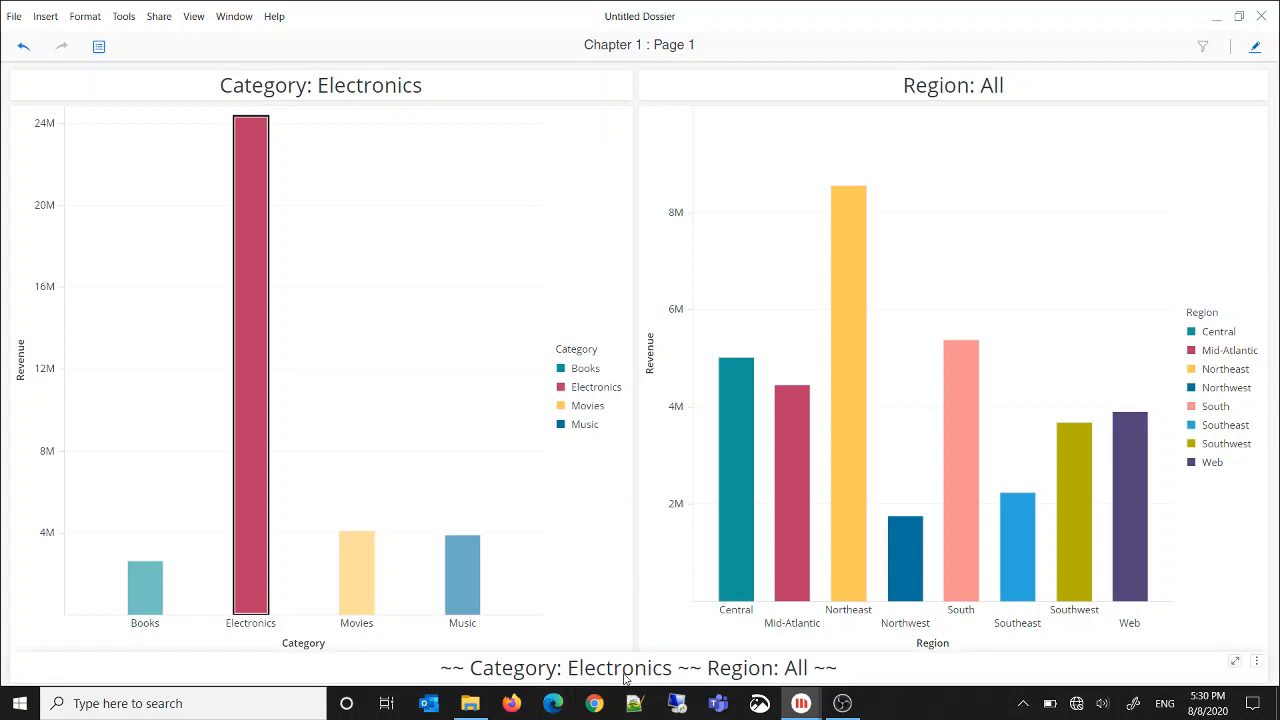
Test multiple selections with Movies and Music in the Category chart and Northeast and South in the Region chart, and clear both charts' selections
{"action": "left_click_drag", "start_coordinate": [322, 495], "coordinate": [494, 579]}
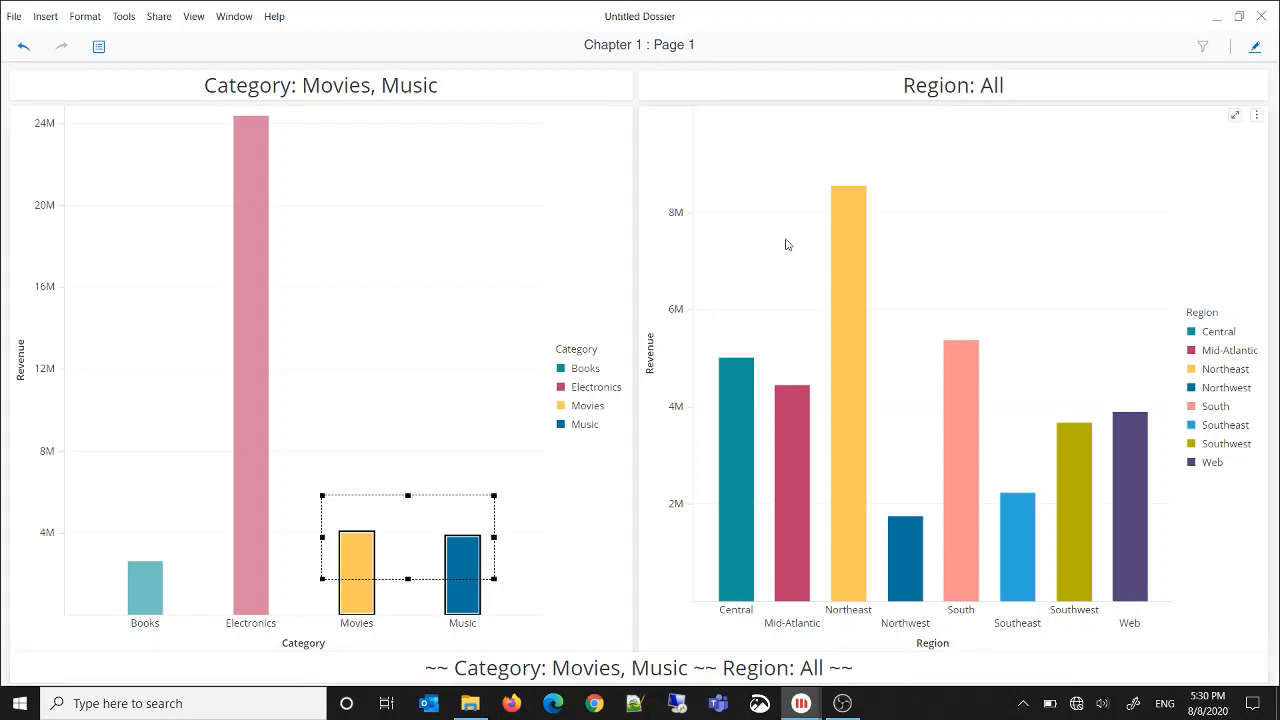
{"action": "left_click_drag", "start_coordinate": [788, 244], "coordinate": [992, 364]}
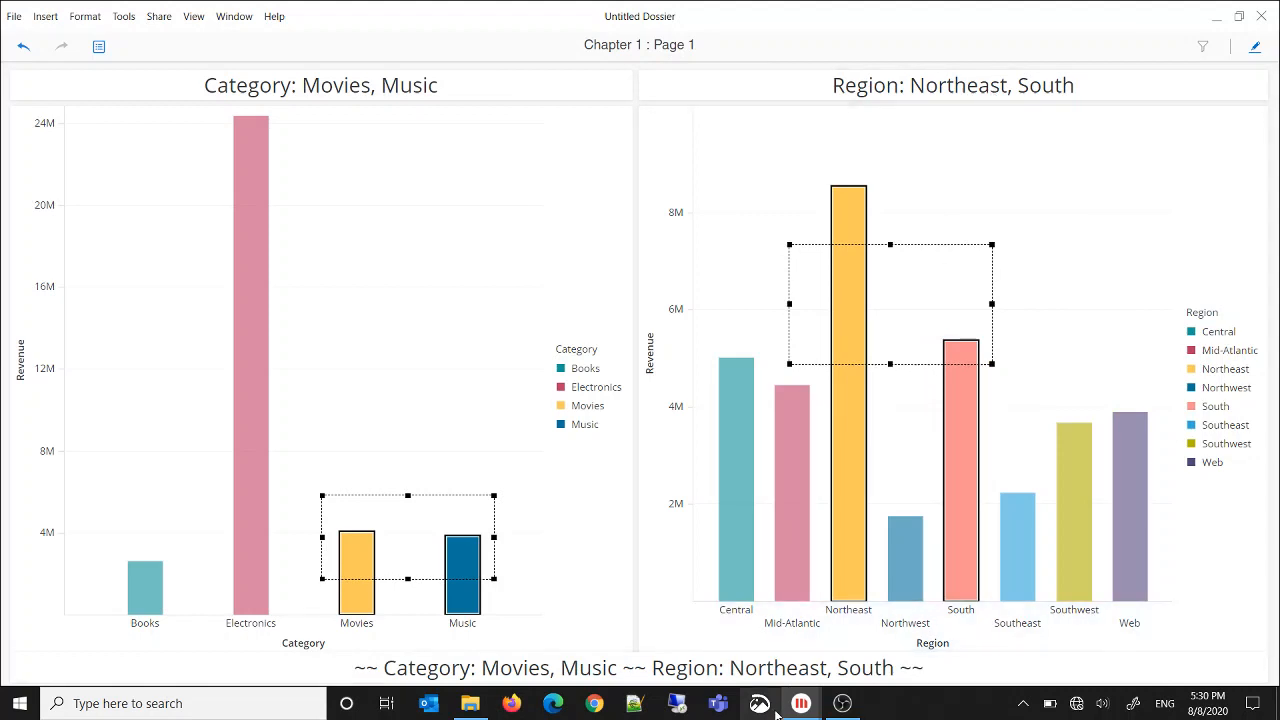
{"action": "left_click", "coordinate": [1023, 190]}
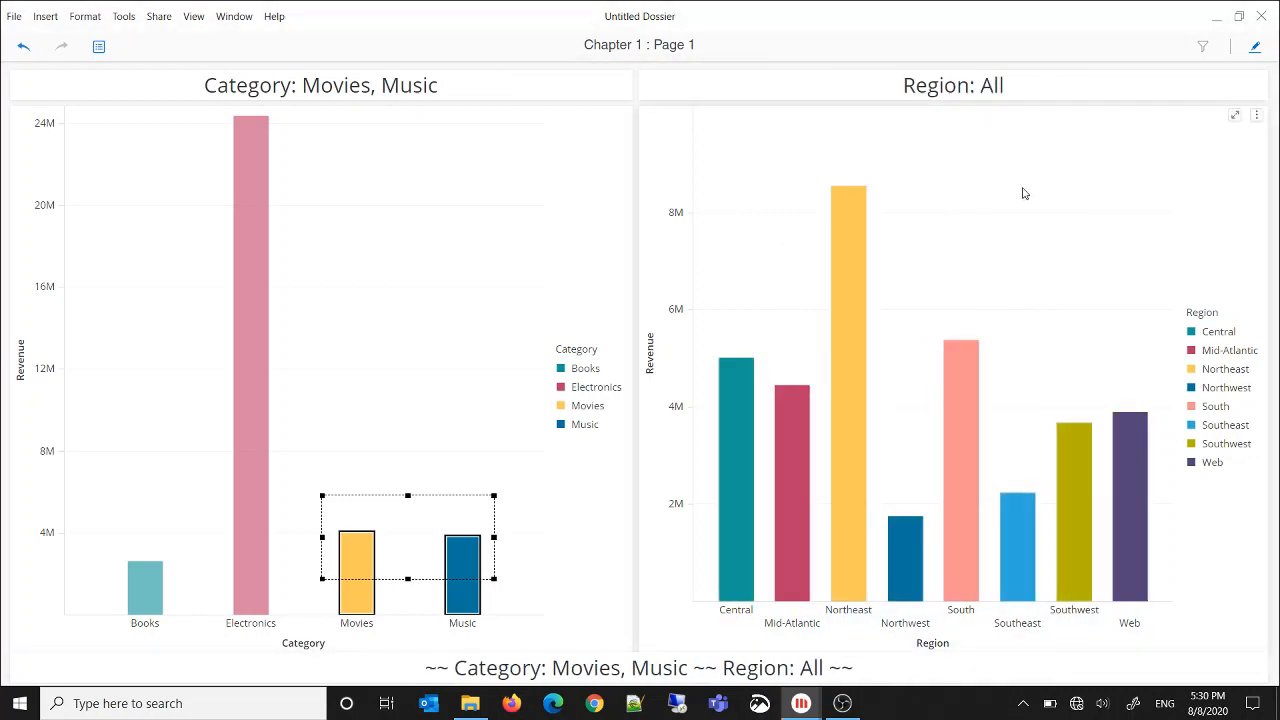
{"action": "left_click", "coordinate": [445, 254]}
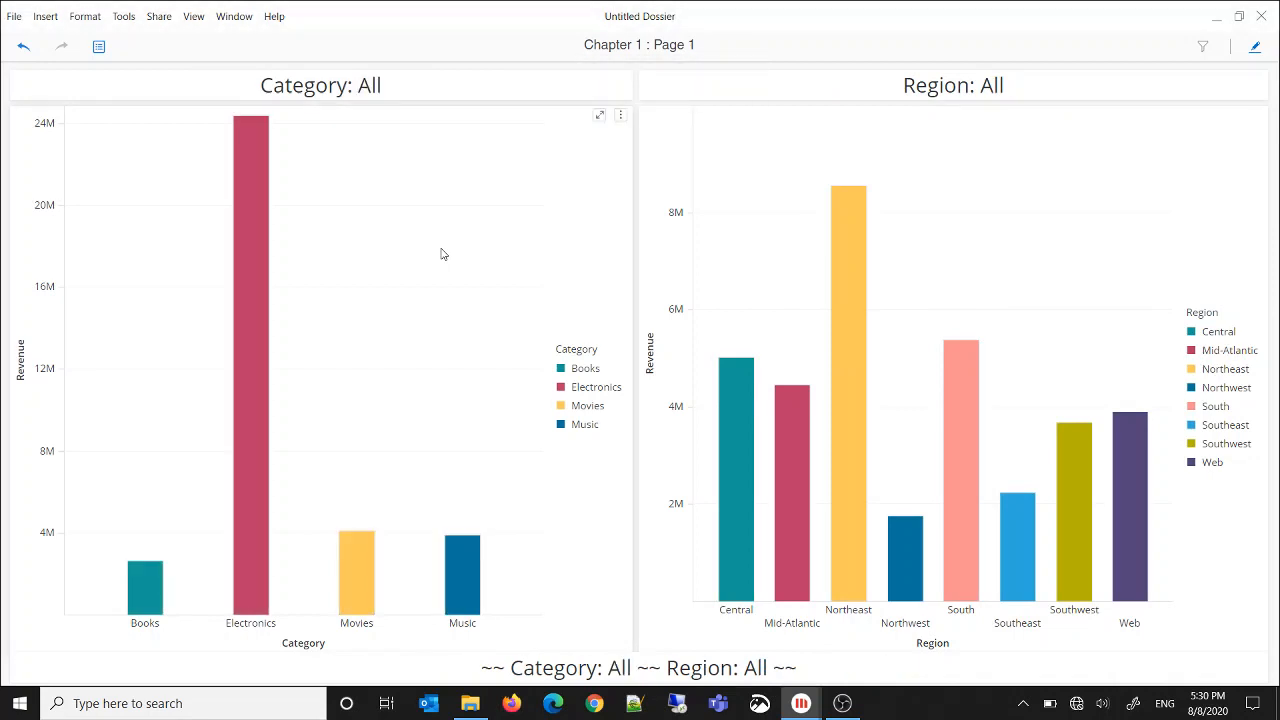